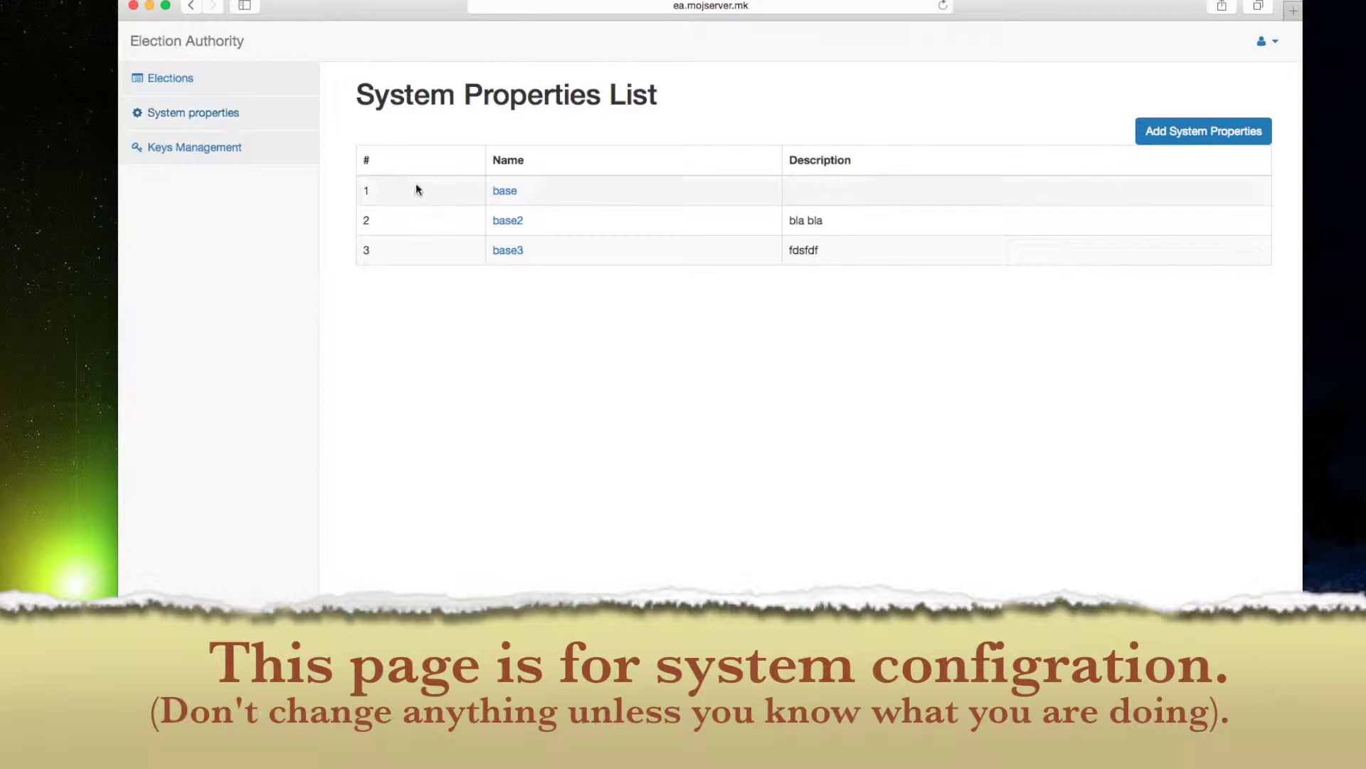
# Open the base system properties and review the audit and voter bulletin board addresses.
pyautogui.click(504, 194)
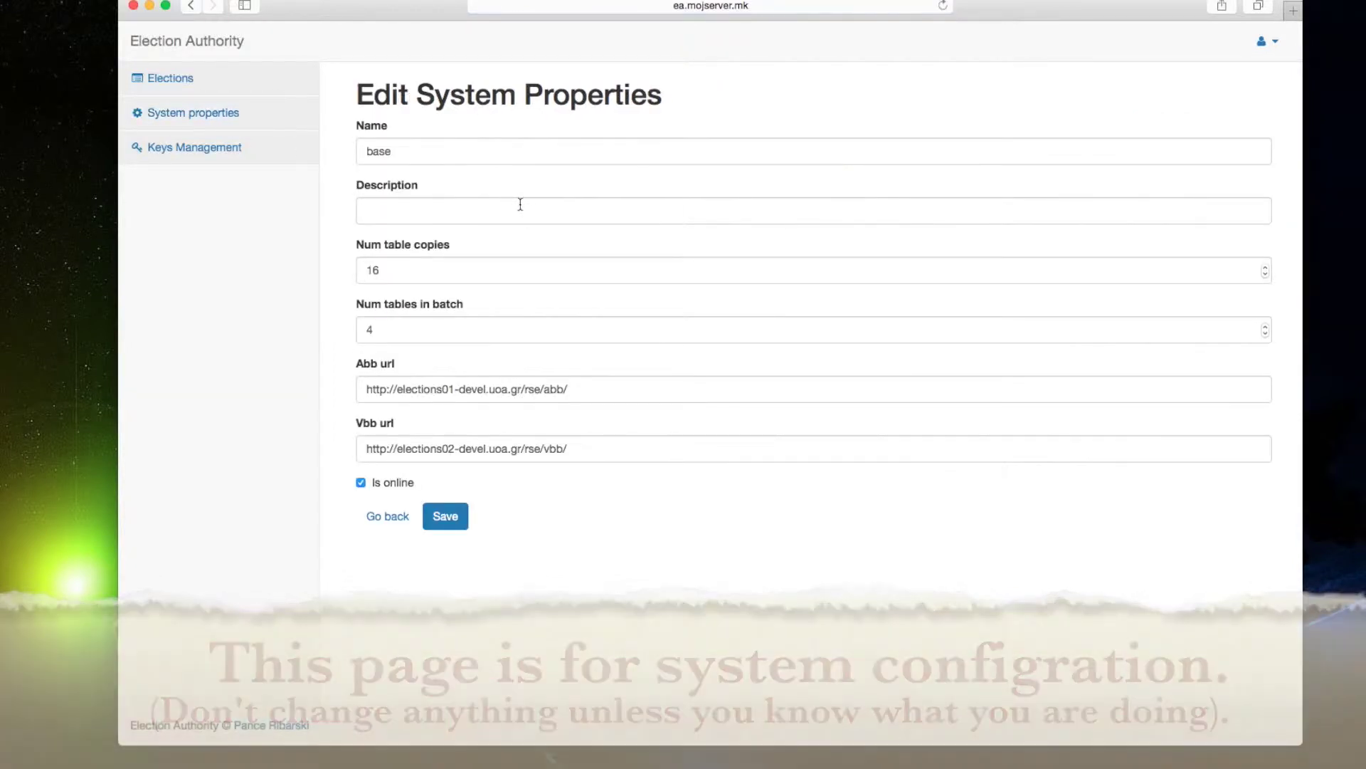
pyautogui.click(585, 389)
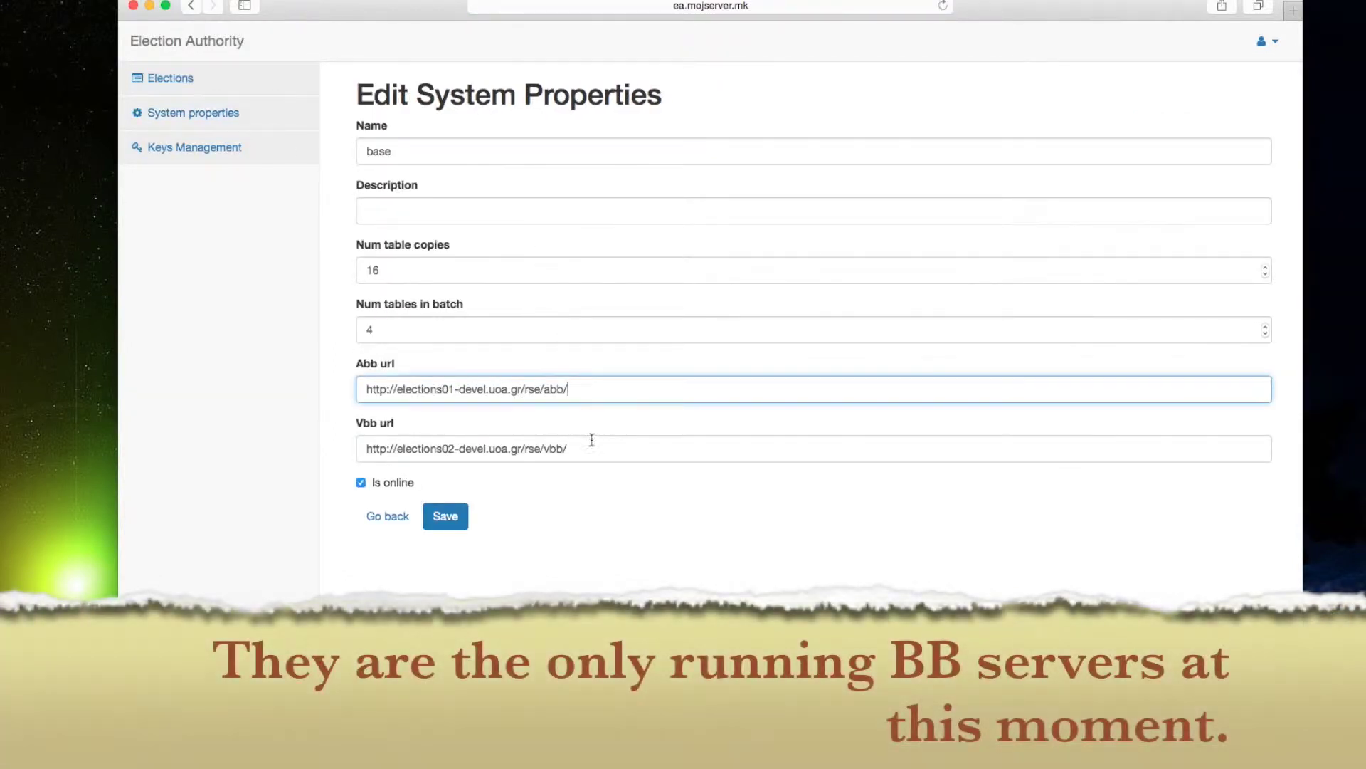
pyautogui.click(587, 450)
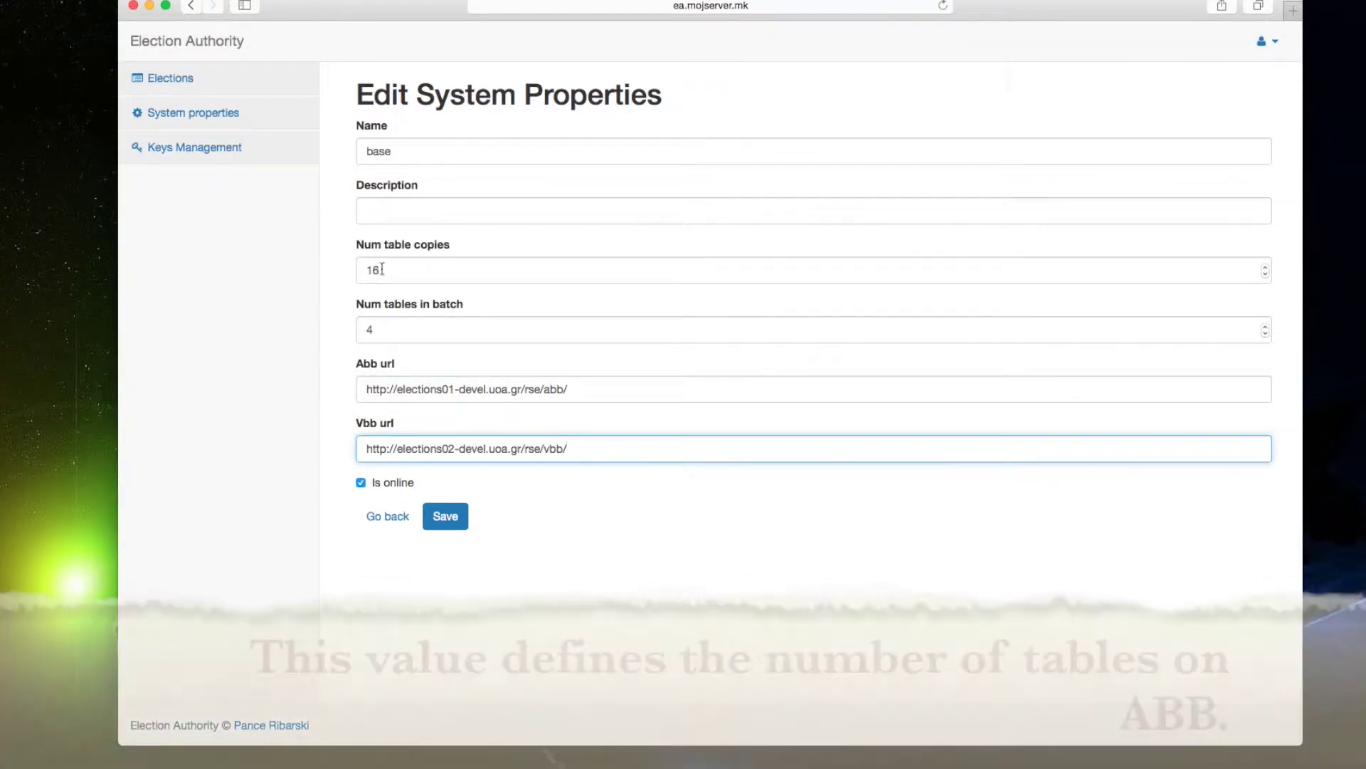
# Change Num table copies to 20 and Num tables in batch to 5, then save.
pyautogui.moveTo(384, 267); pyautogui.dragTo(364, 270)
pyautogui.write('20')
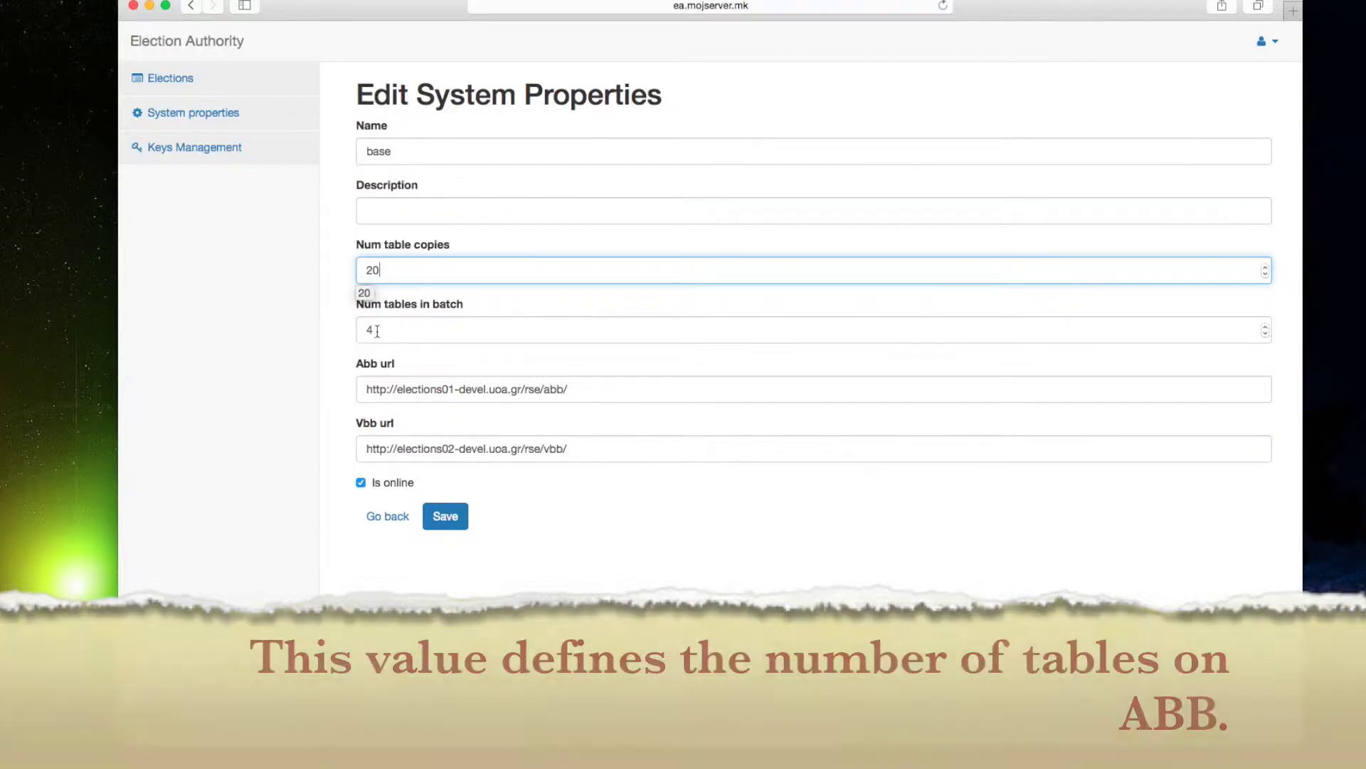
pyautogui.moveTo(373, 328); pyautogui.dragTo(365, 333)
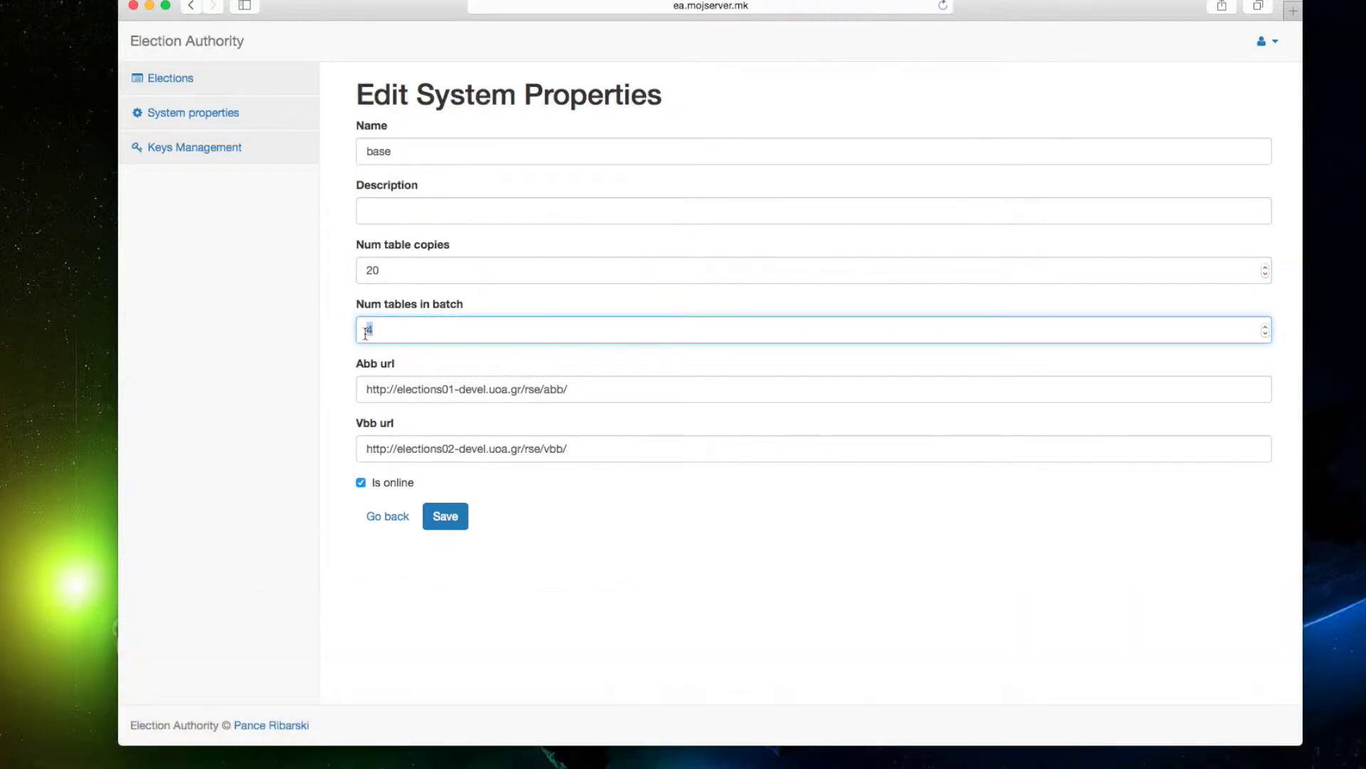
pyautogui.write('5')
pyautogui.click(305, 327)
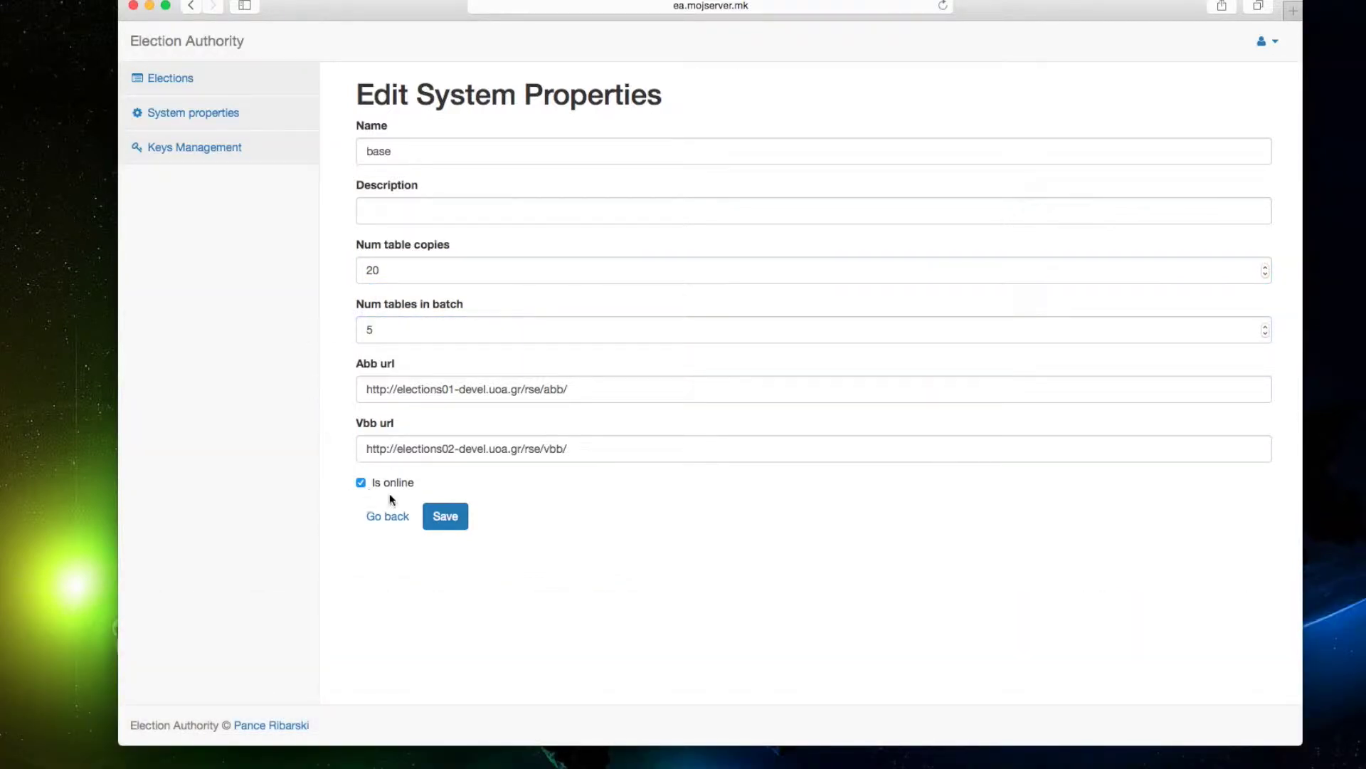
pyautogui.click(448, 515)
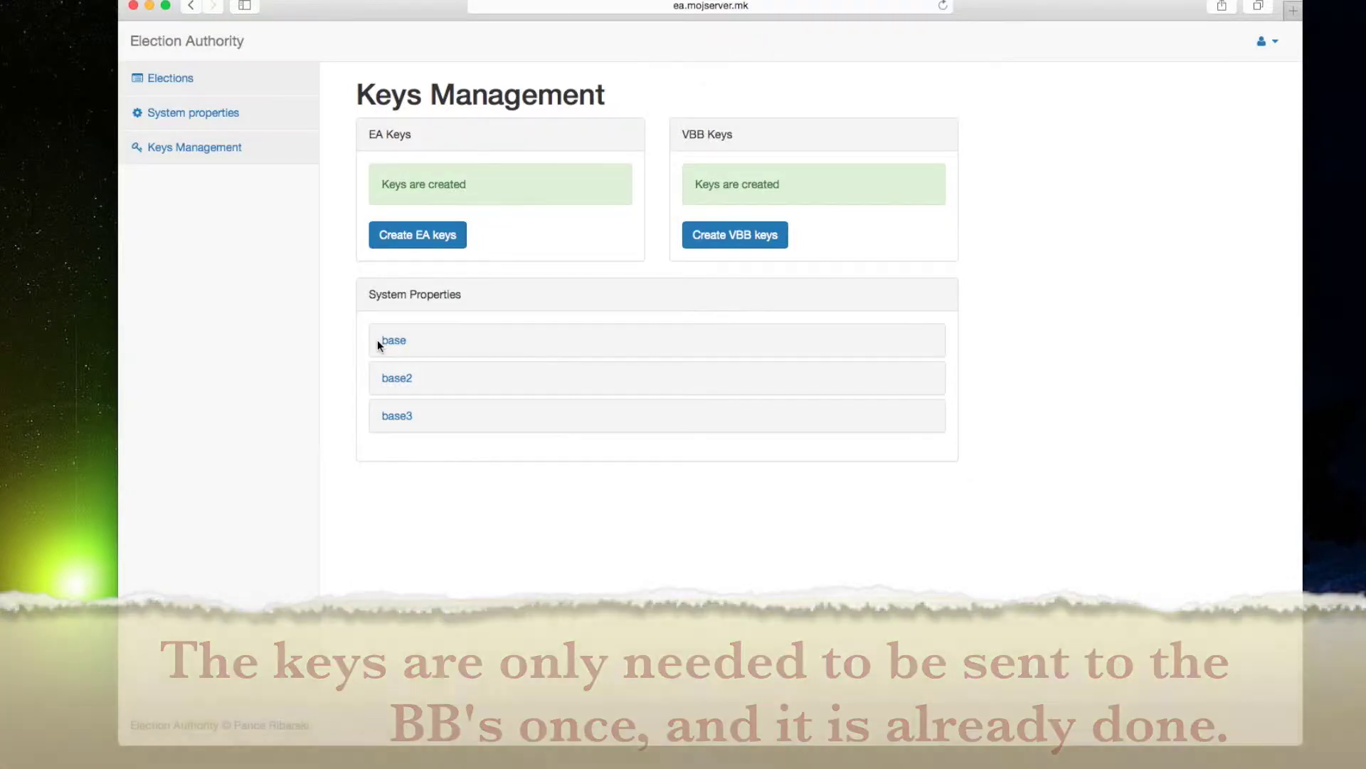
# Expand and collapse the base key-sending options without sending, then go to Elections.
pyautogui.click(379, 341)
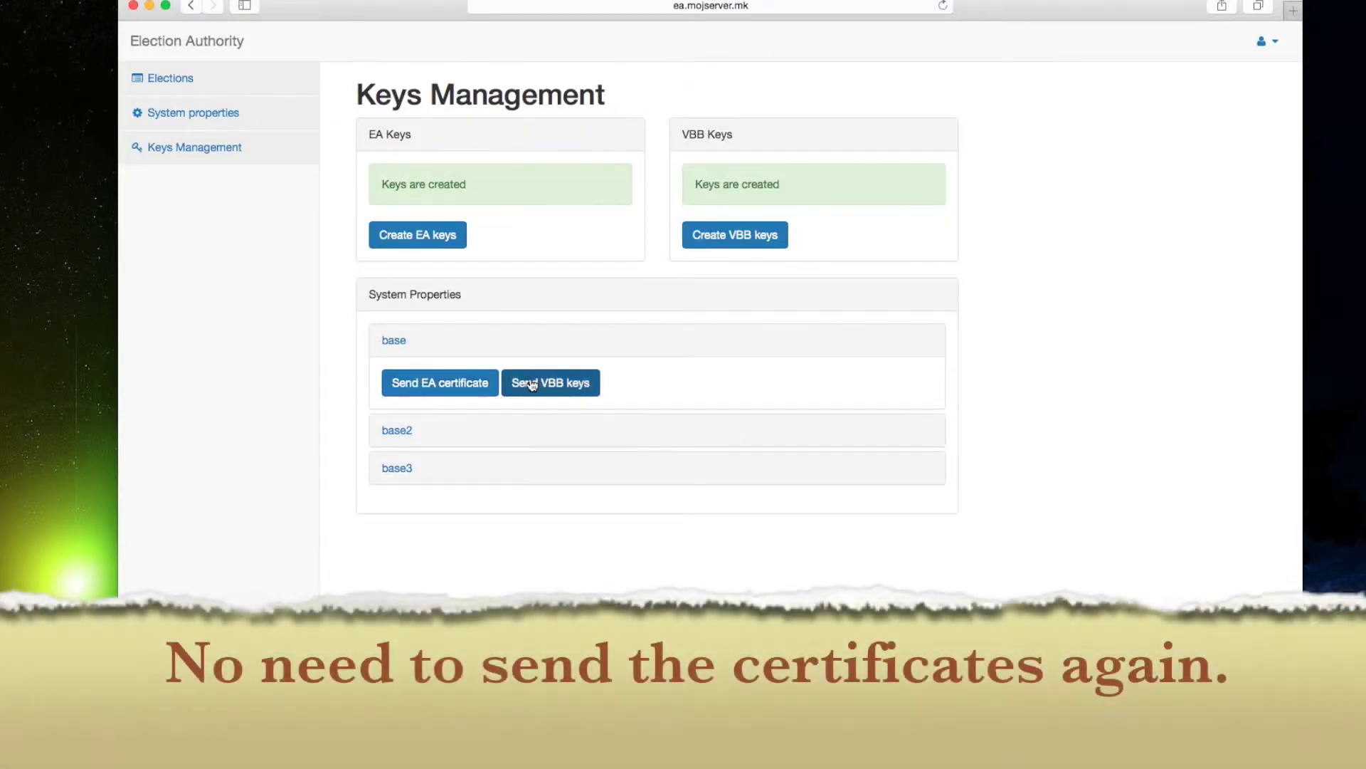
pyautogui.click(399, 343)
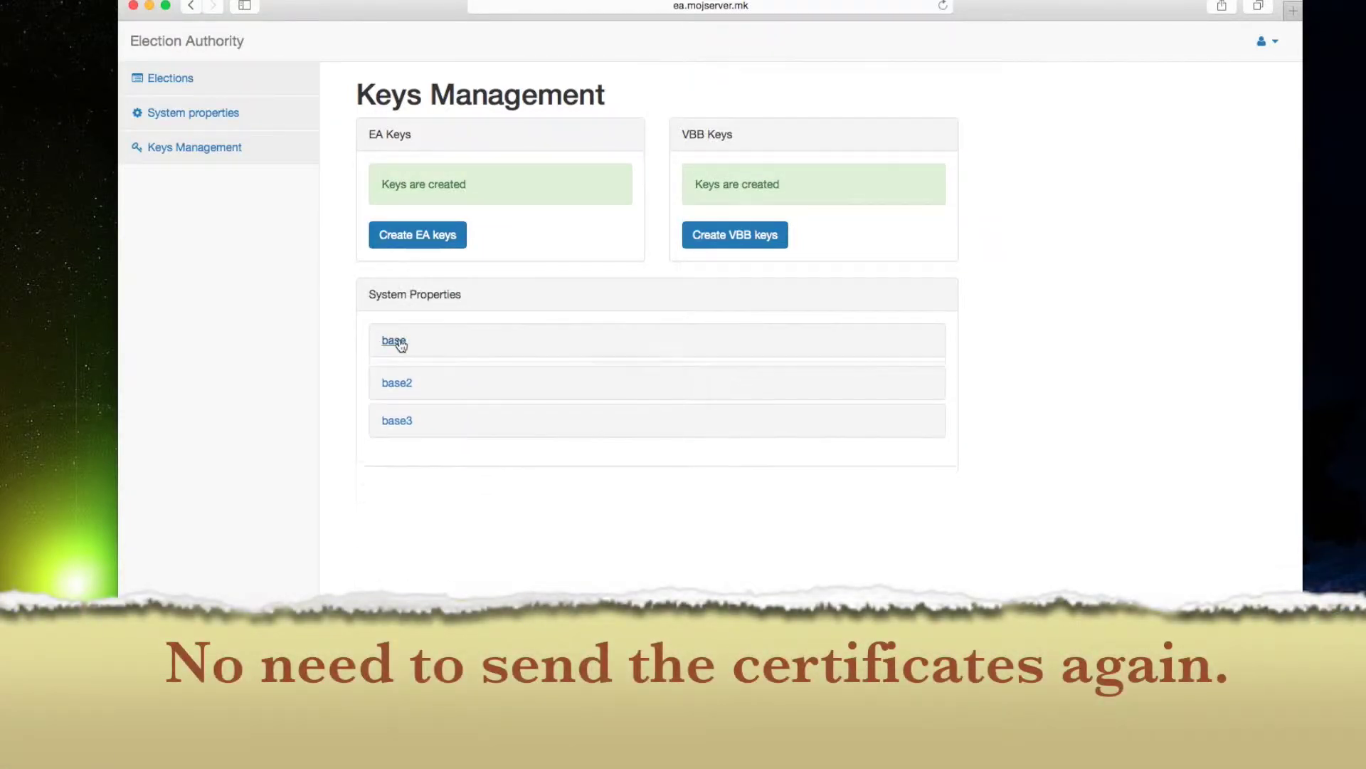
pyautogui.click(399, 380)
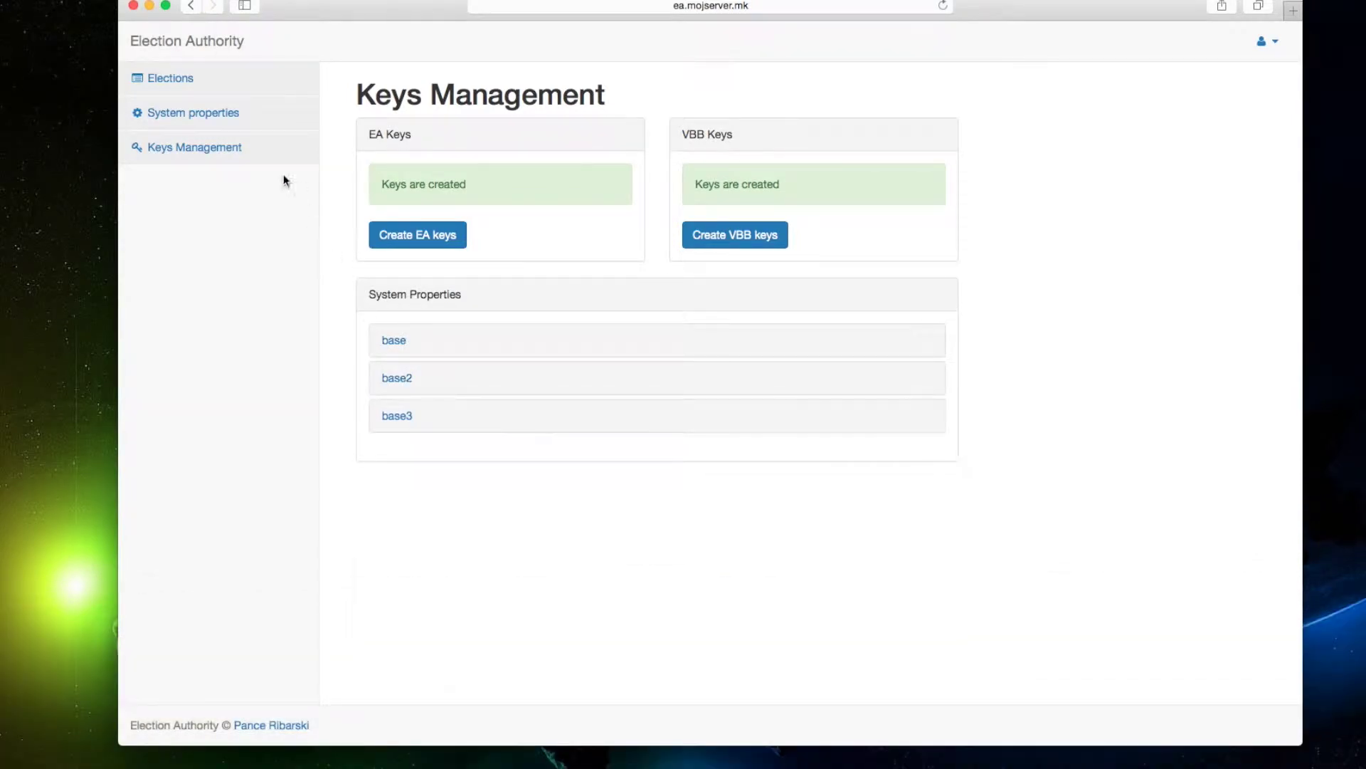
pyautogui.click(173, 78)
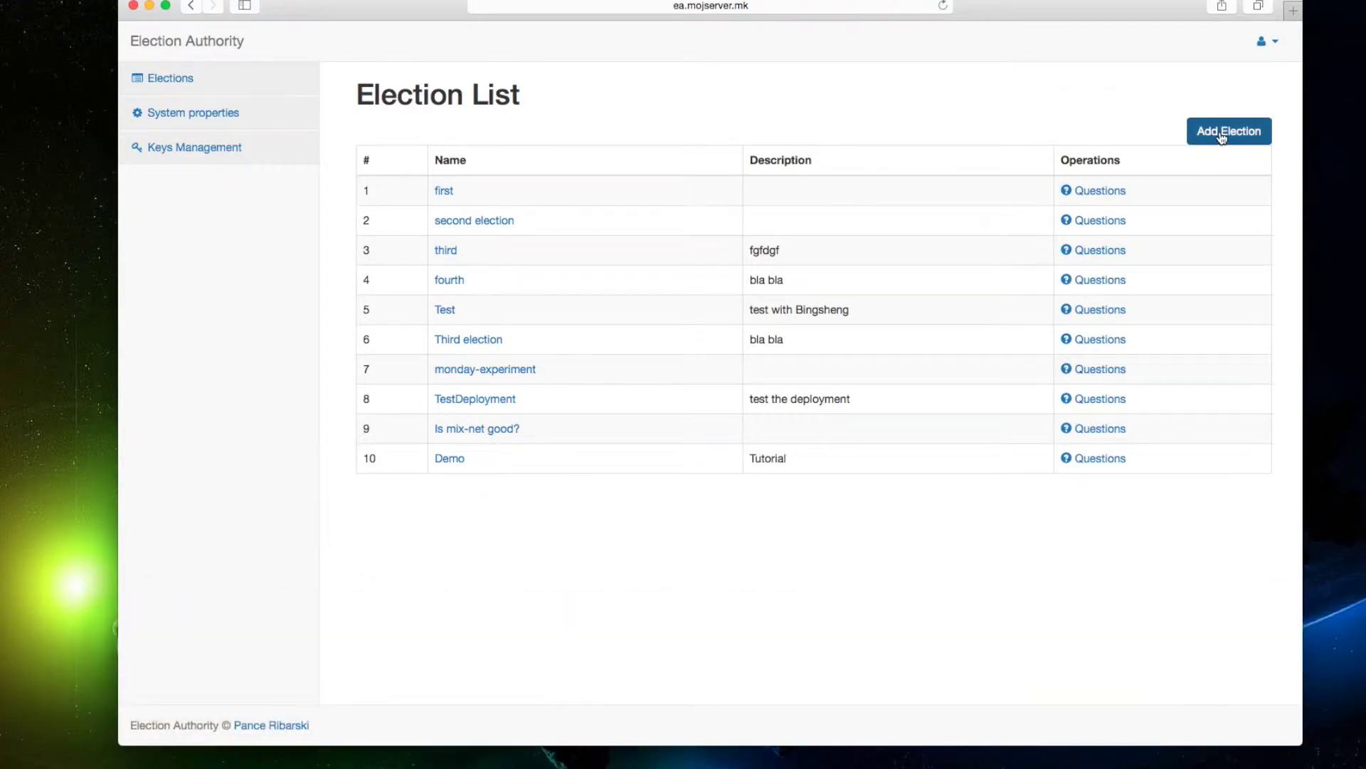
# Start a new election named Tutorial using the base system properties.
pyautogui.click(1222, 133)
pyautogui.click(588, 151)
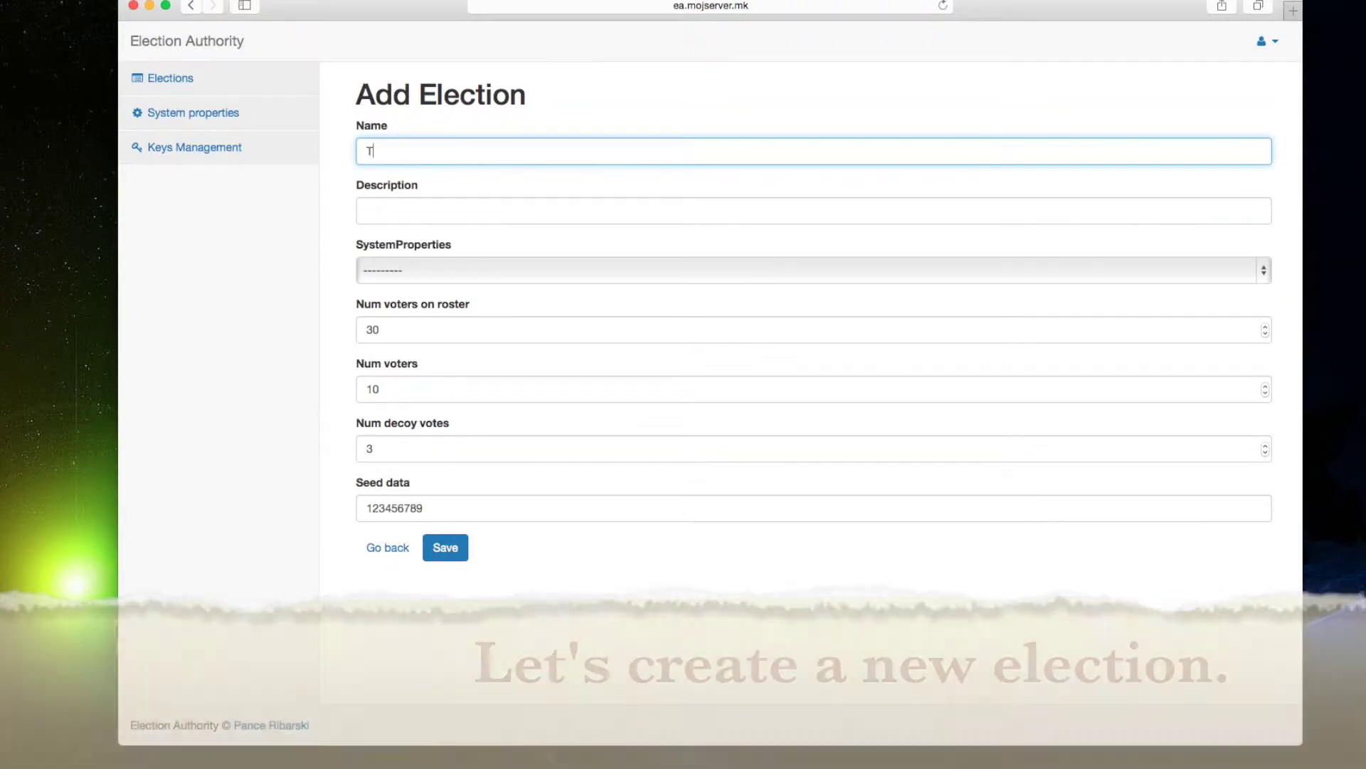
pyautogui.write('Tutorial')
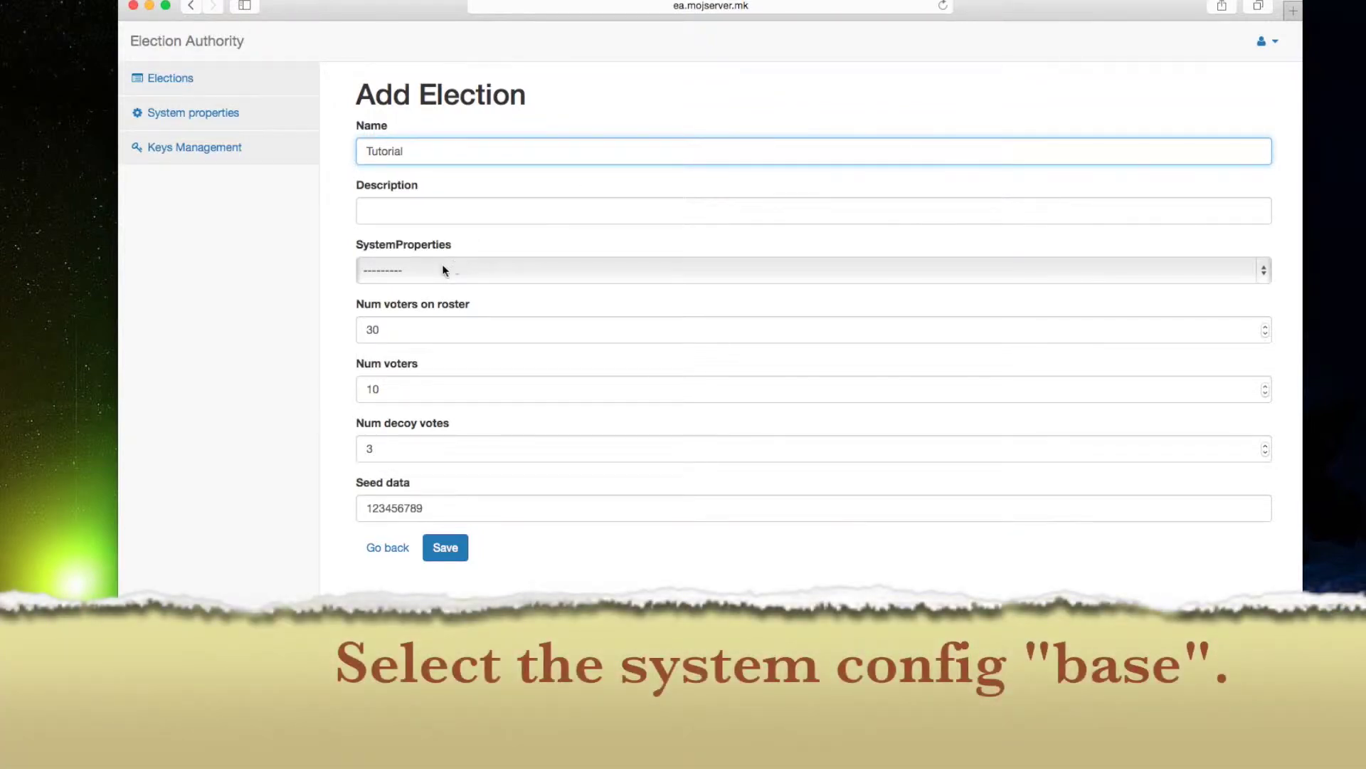
pyautogui.click(441, 268)
pyautogui.click(417, 290)
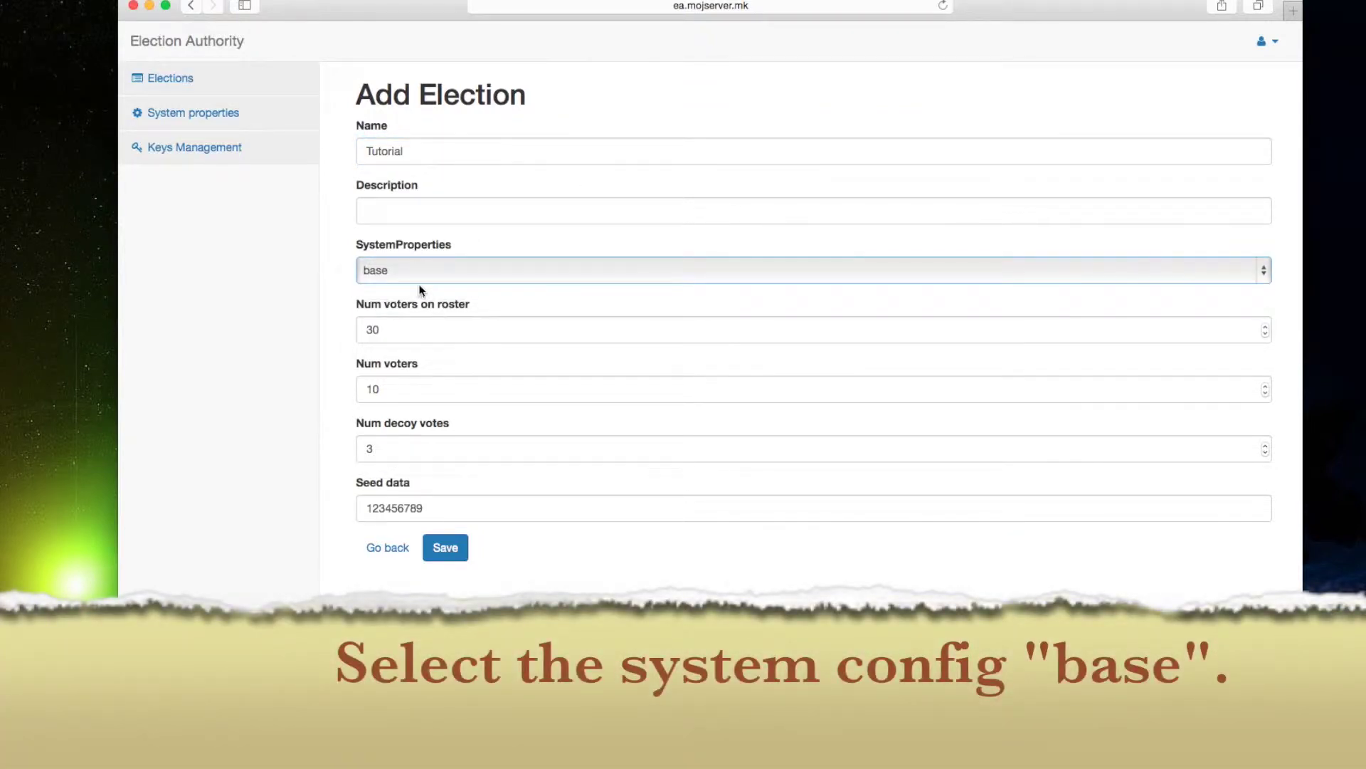
pyautogui.click(377, 389)
pyautogui.press('Tab')
pyautogui.write('10')
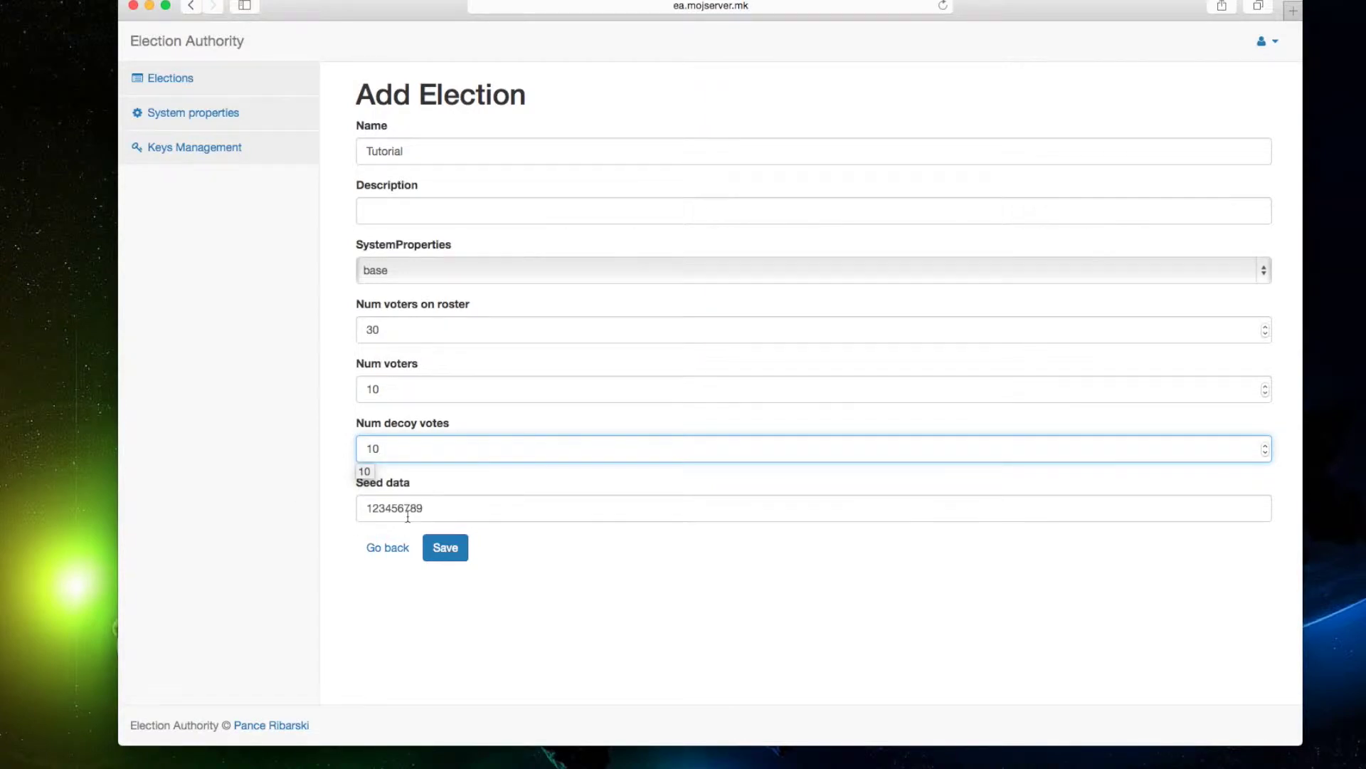
pyautogui.press('Tab')
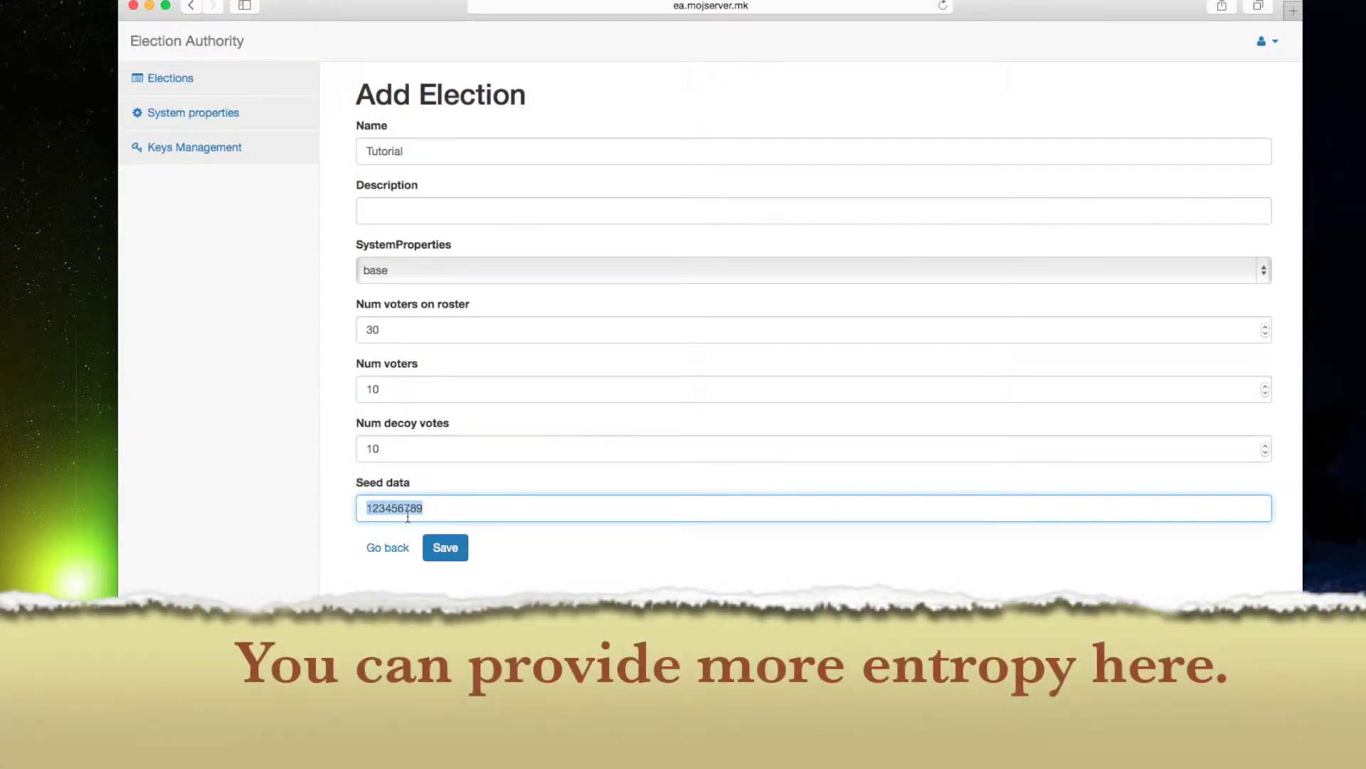
pyautogui.click(446, 550)
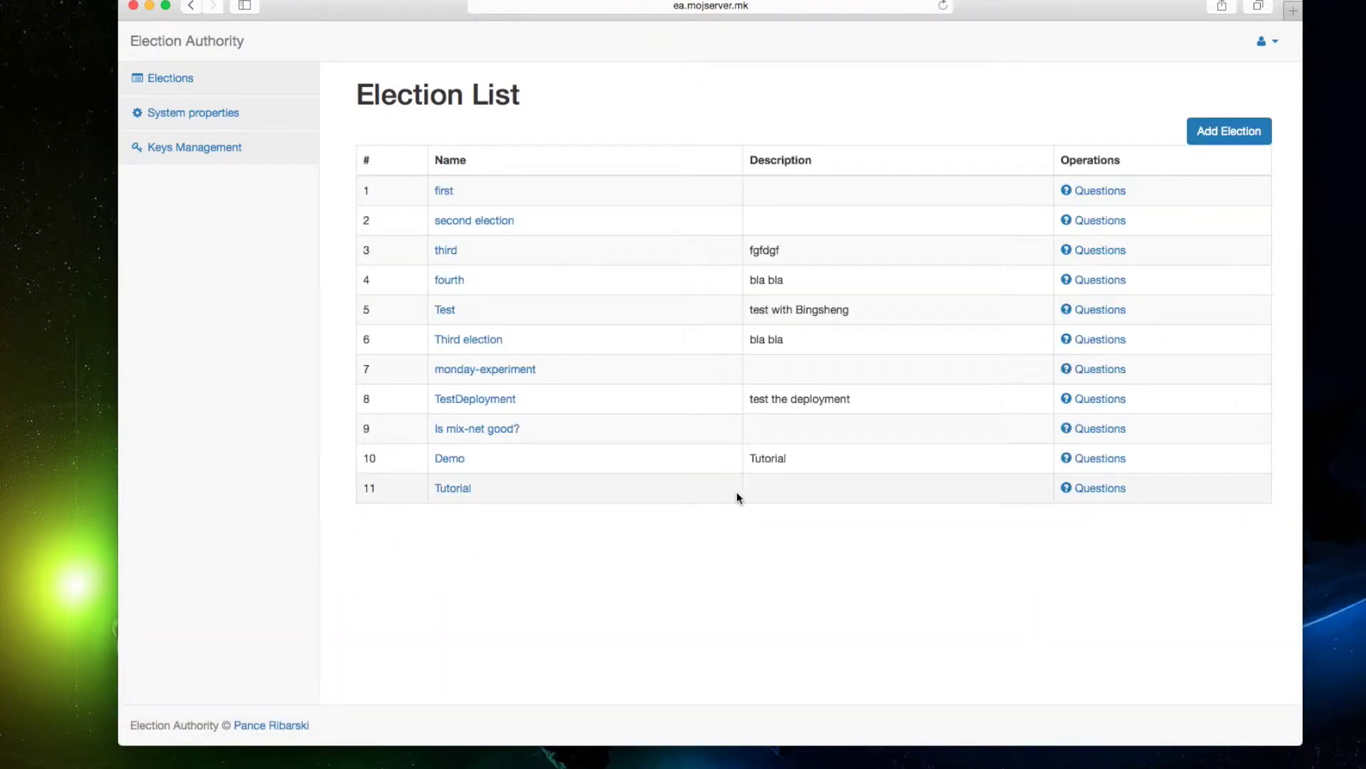
# Add a Tutorial question 'Shall we have a weekly meeting on Friday?' with description 'tutorial'.
pyautogui.click(1085, 491)
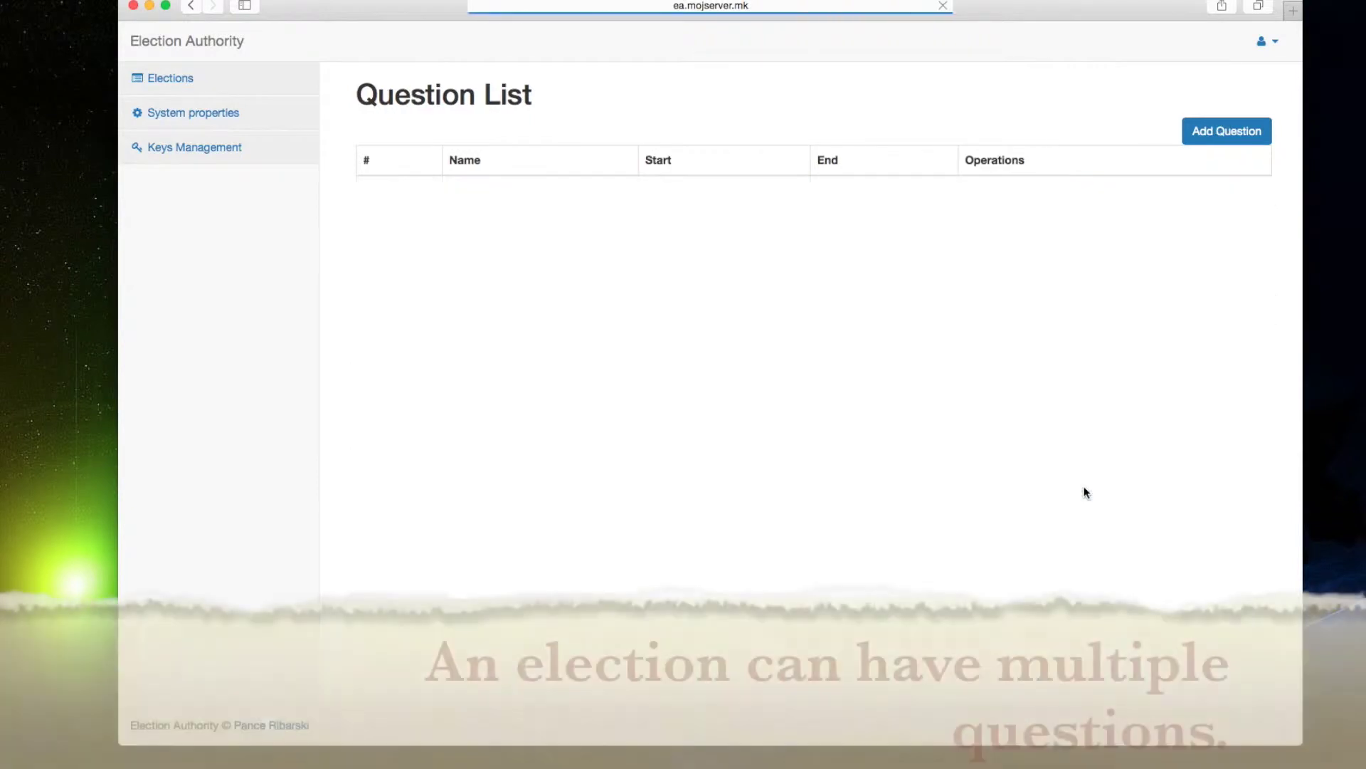
pyautogui.click(1196, 130)
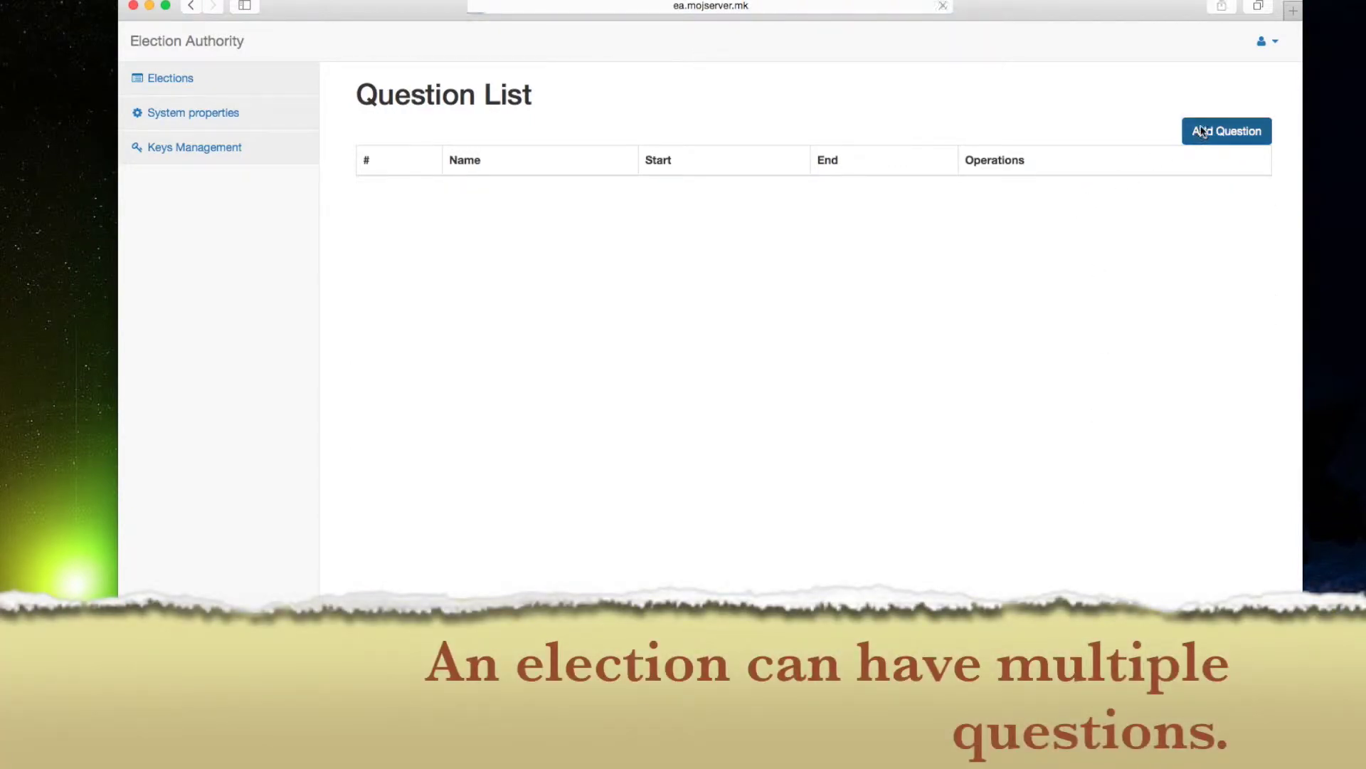
pyautogui.click(458, 188)
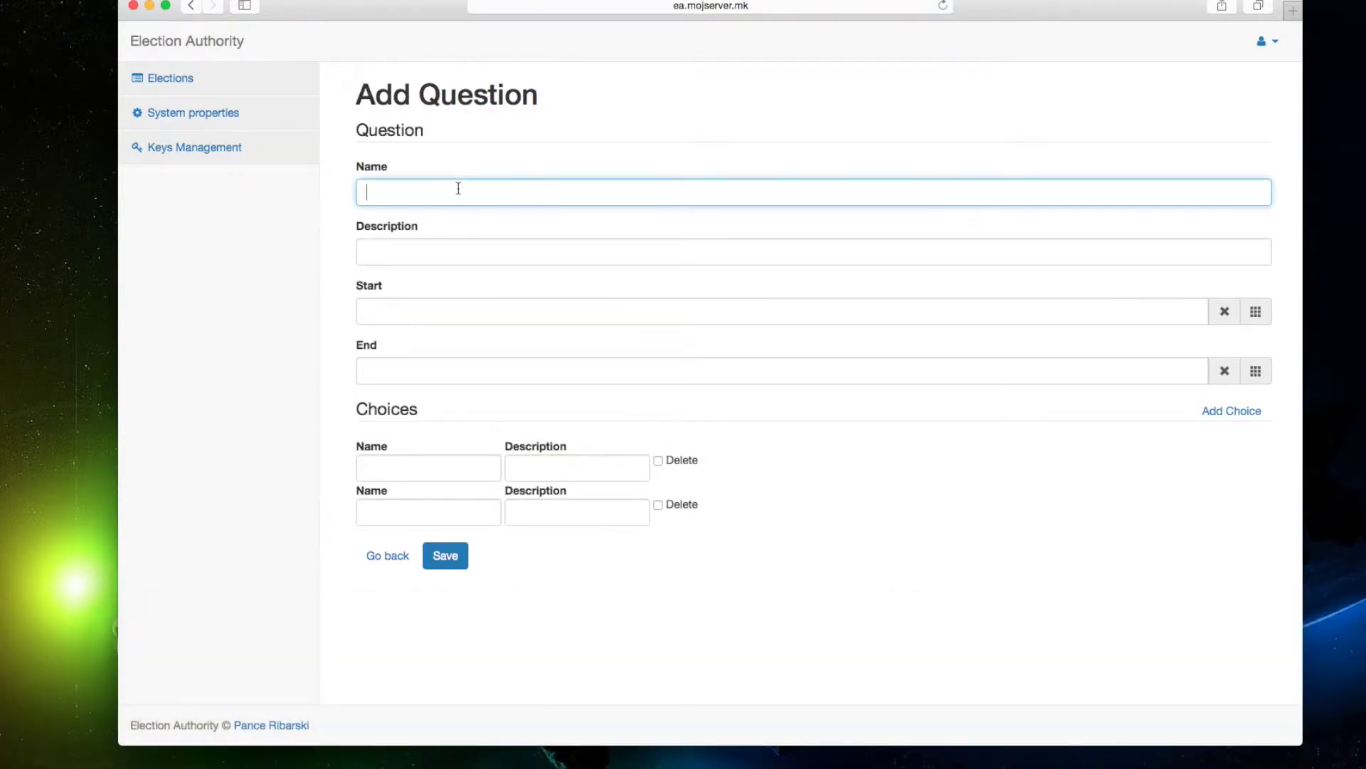
pyautogui.write('Shall')
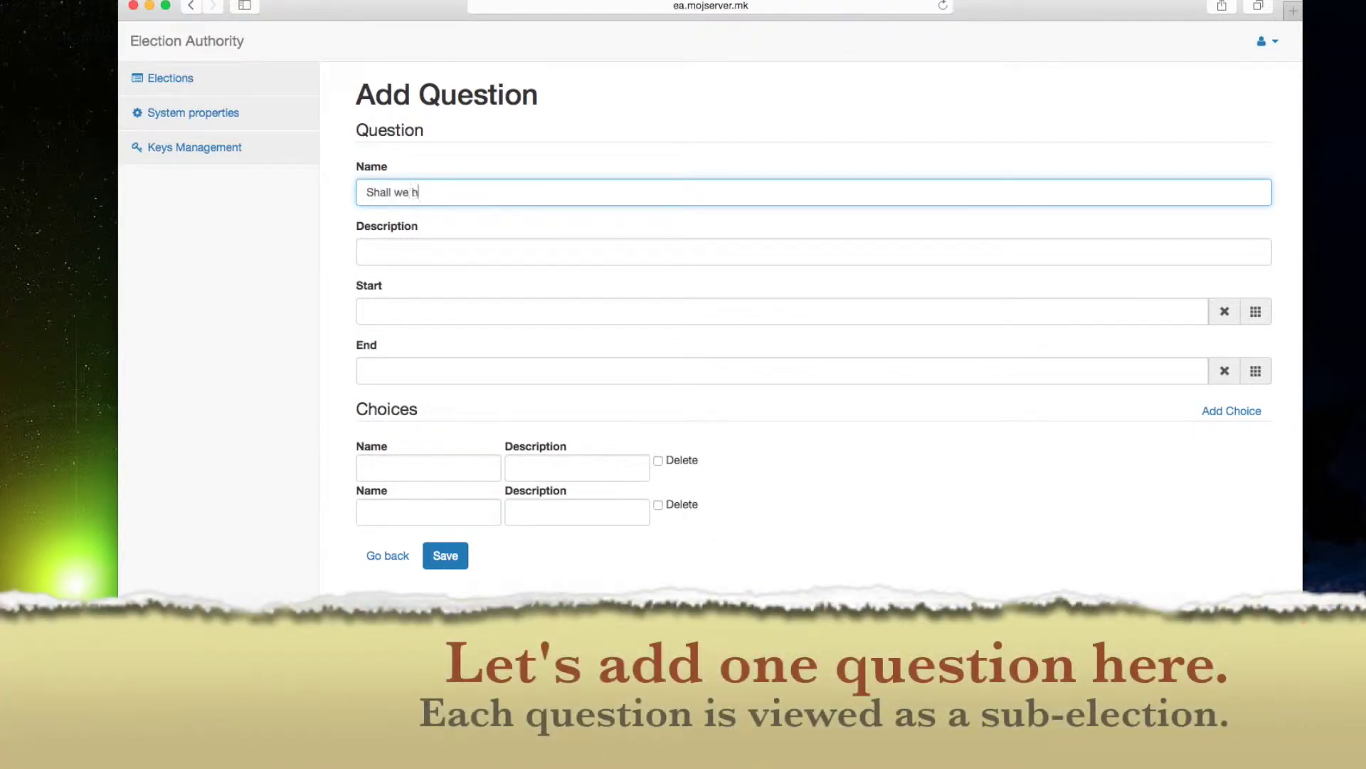
pyautogui.write(' we have a wee')
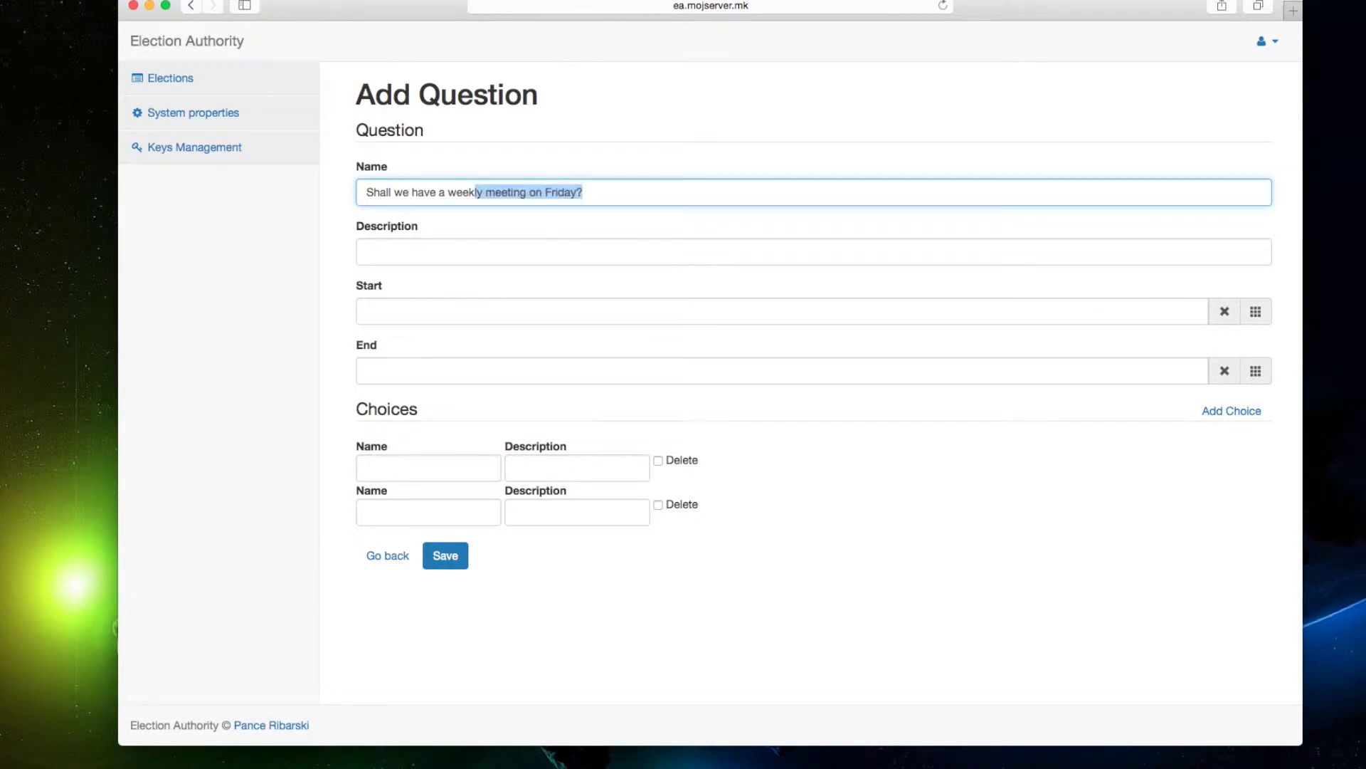
pyautogui.write('k')
pyautogui.press('Return')
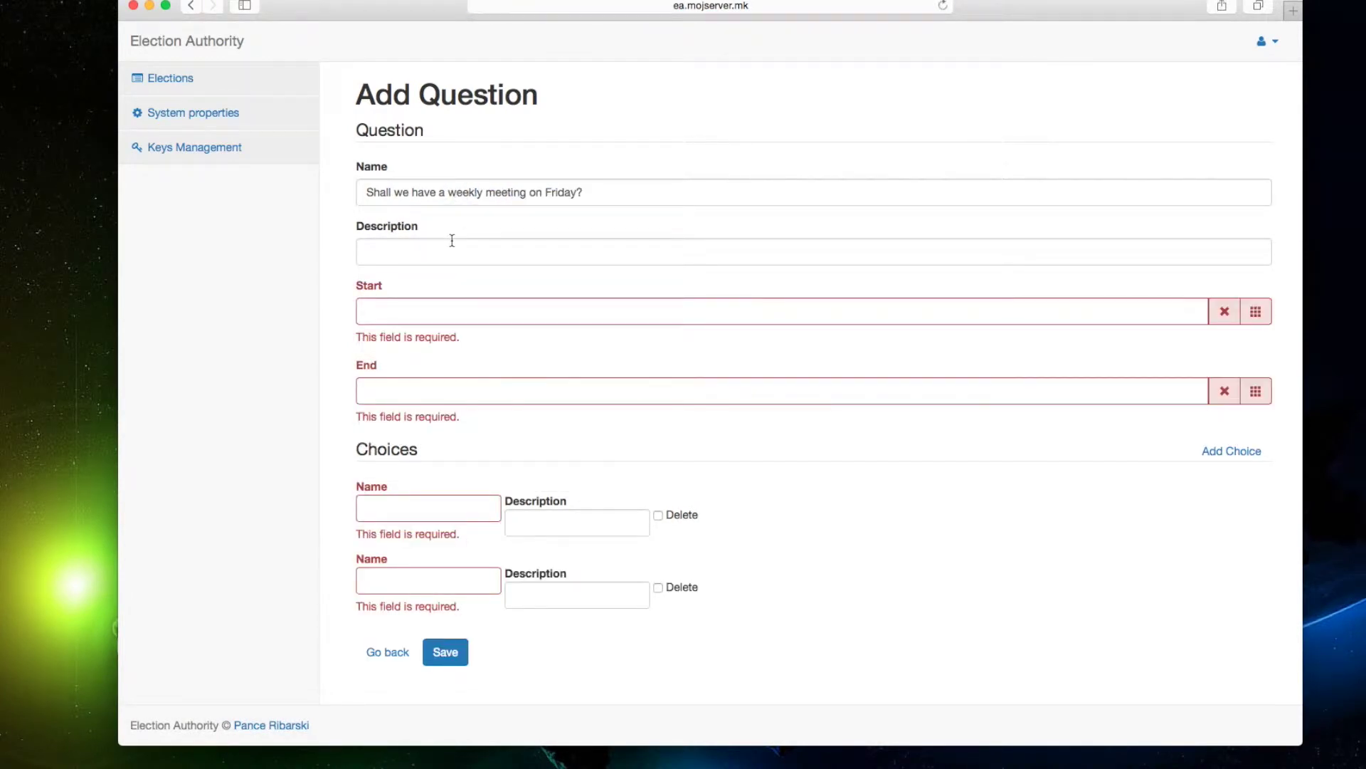
pyautogui.click(427, 254)
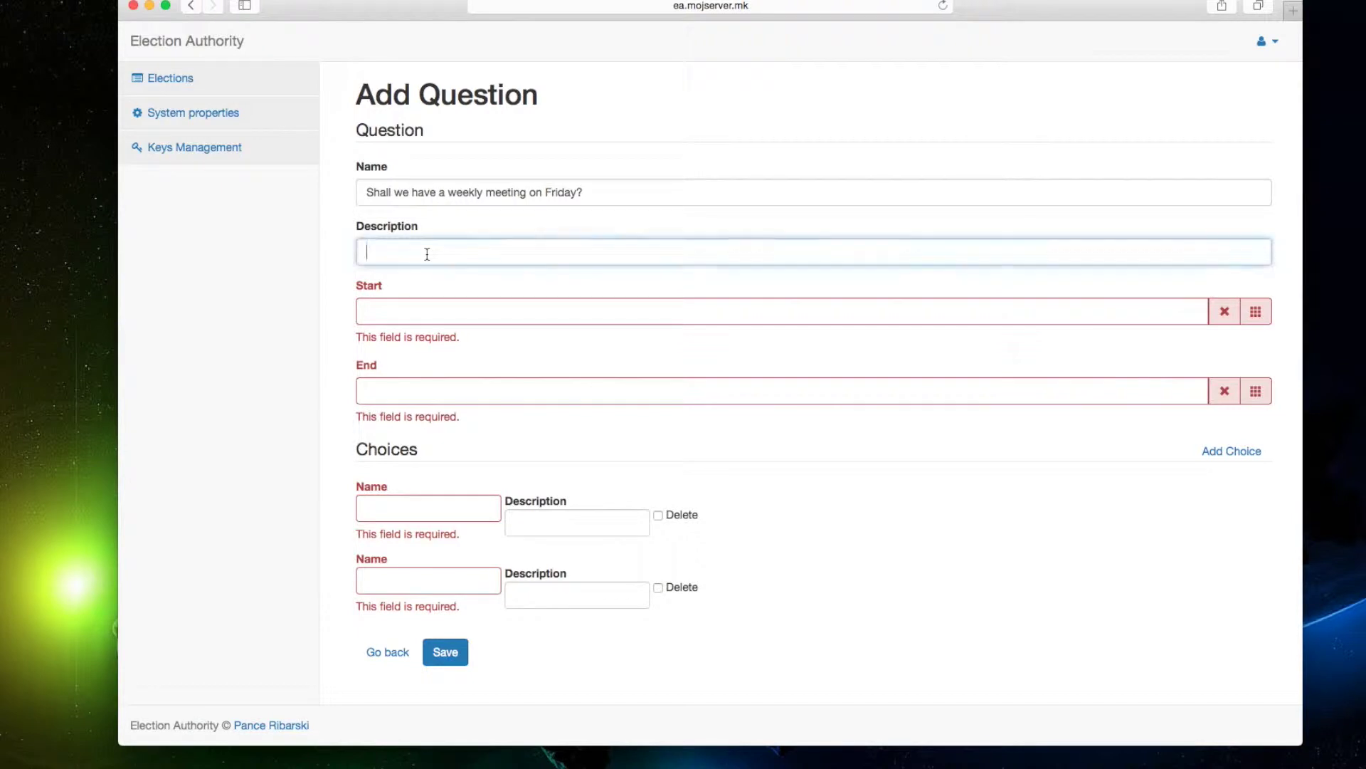
pyautogui.write('tut')
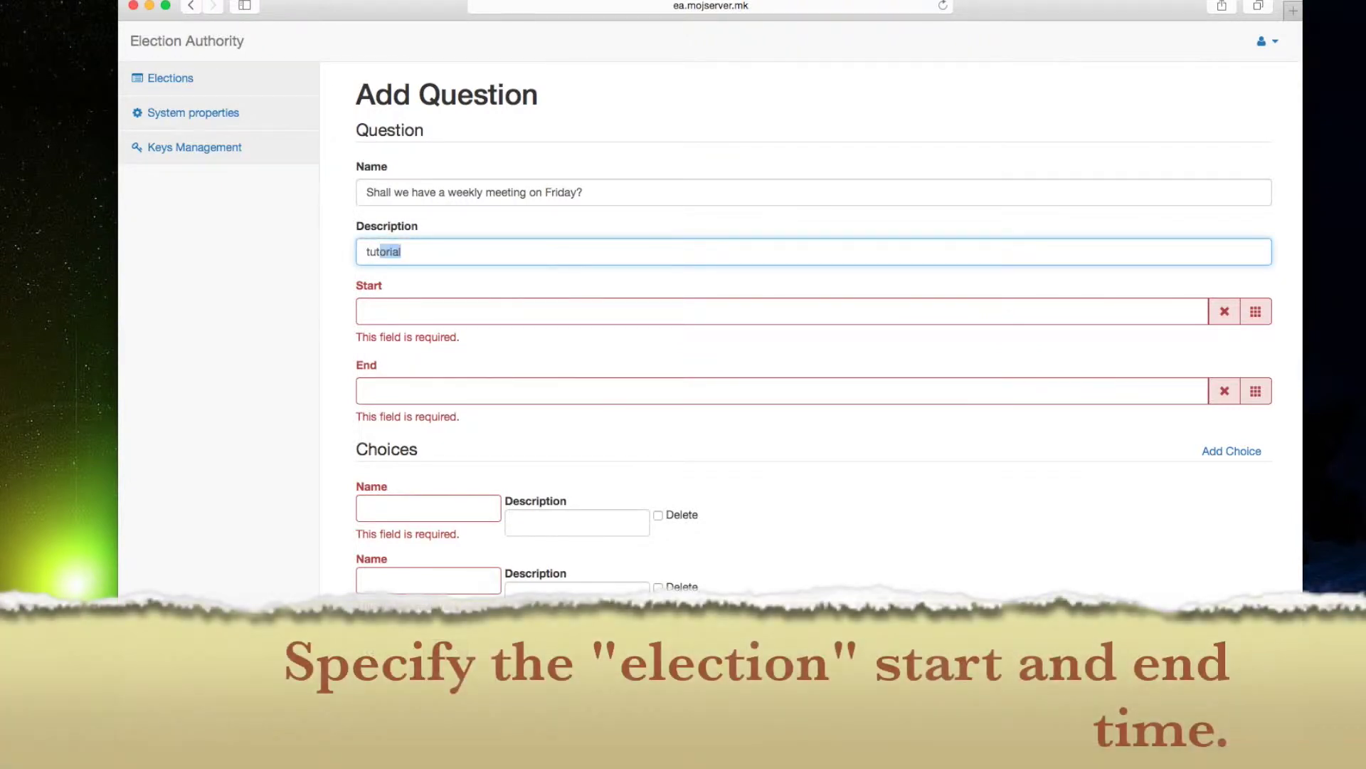
pyautogui.press('Right')
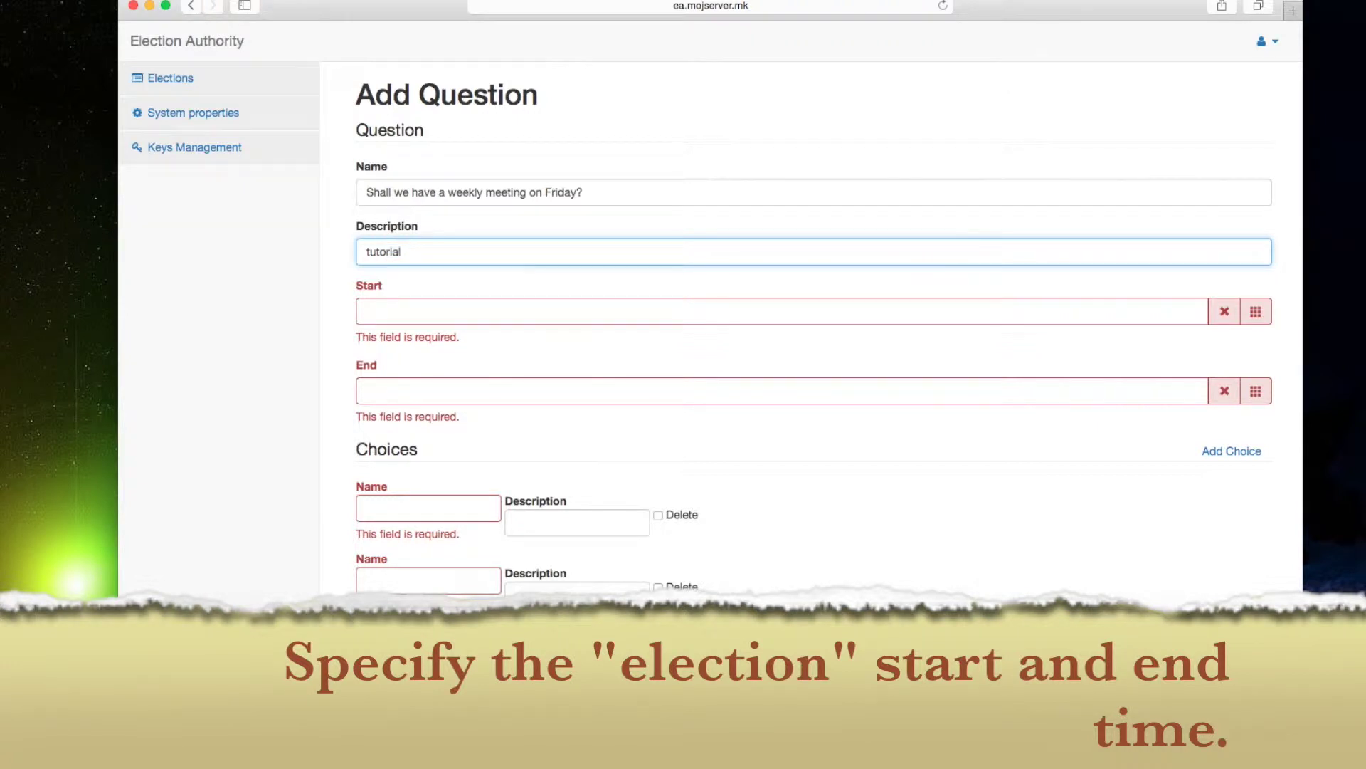
# Set the question to run 13:10–13:15 on 28 February 2015.
pyautogui.click(716, 311)
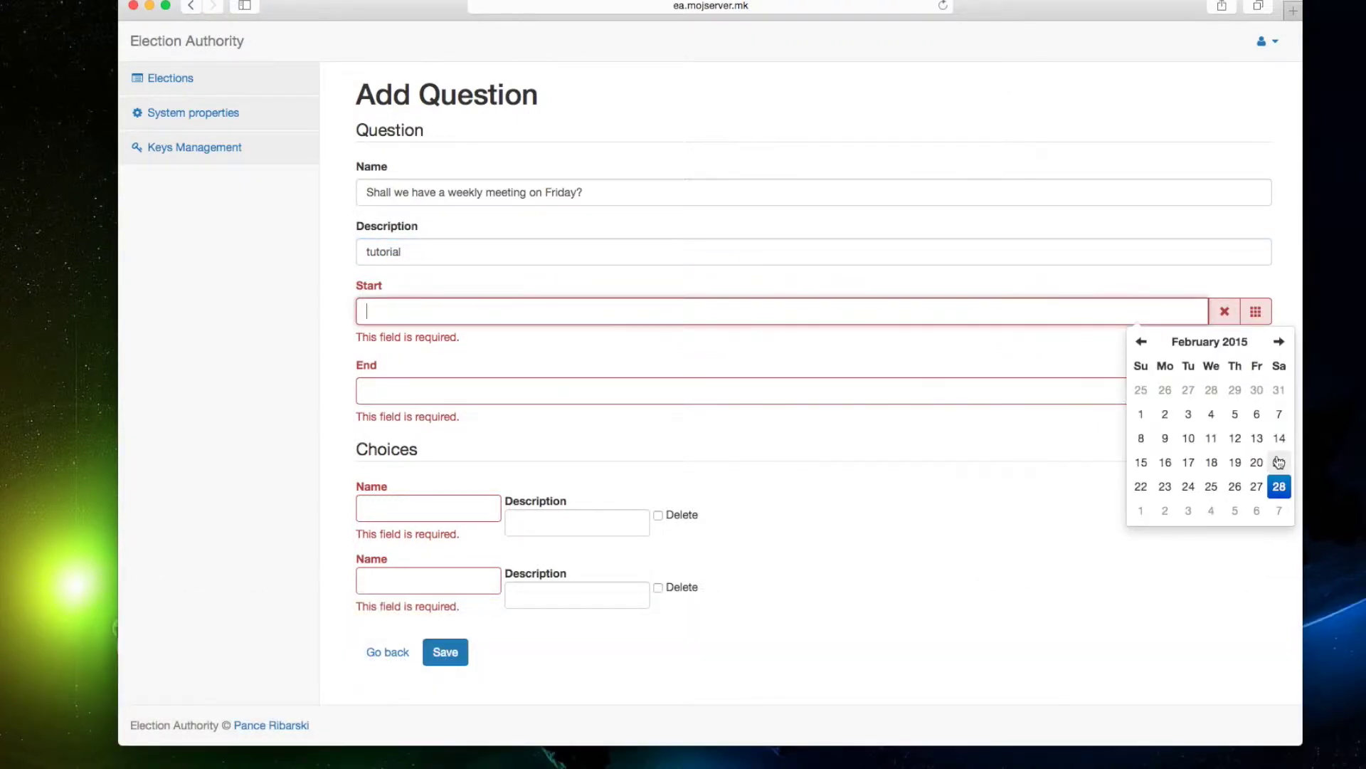
pyautogui.click(1279, 491)
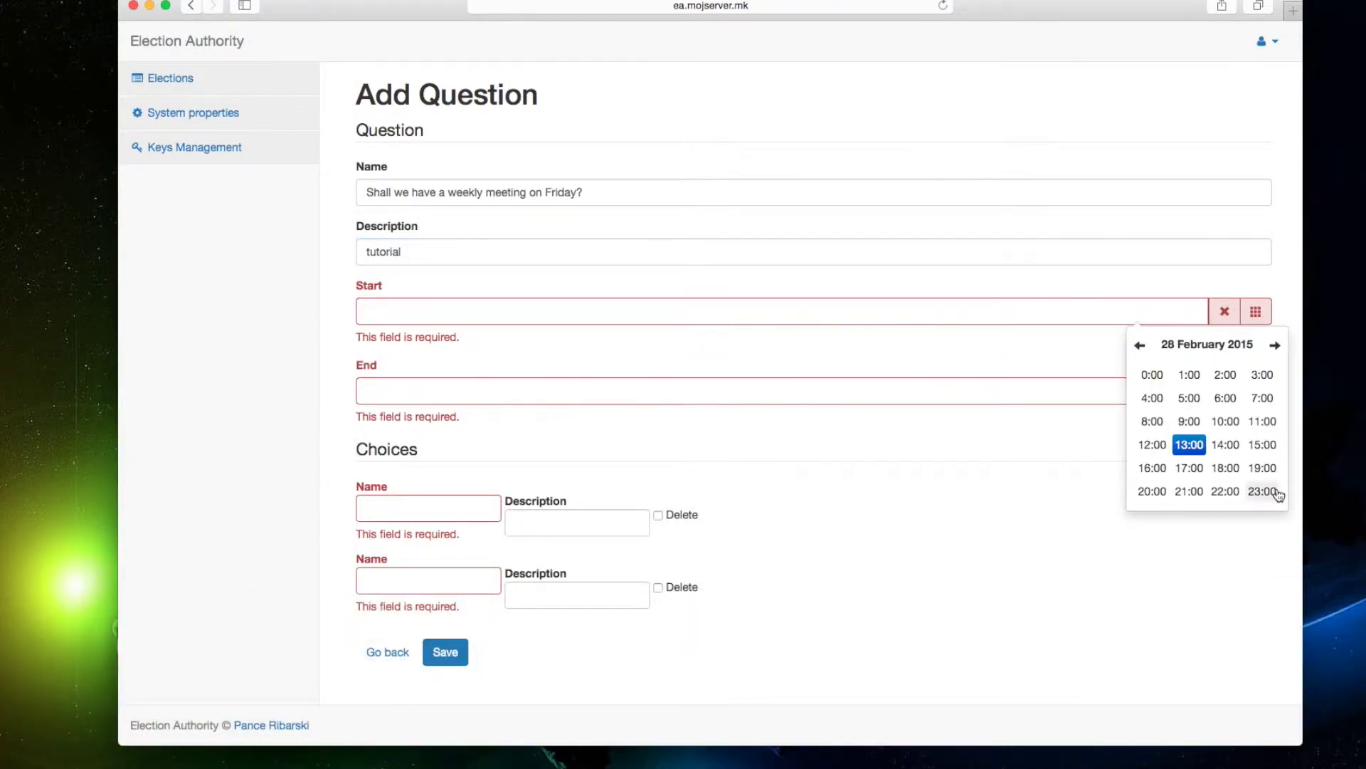
pyautogui.click(1187, 442)
pyautogui.click(1226, 381)
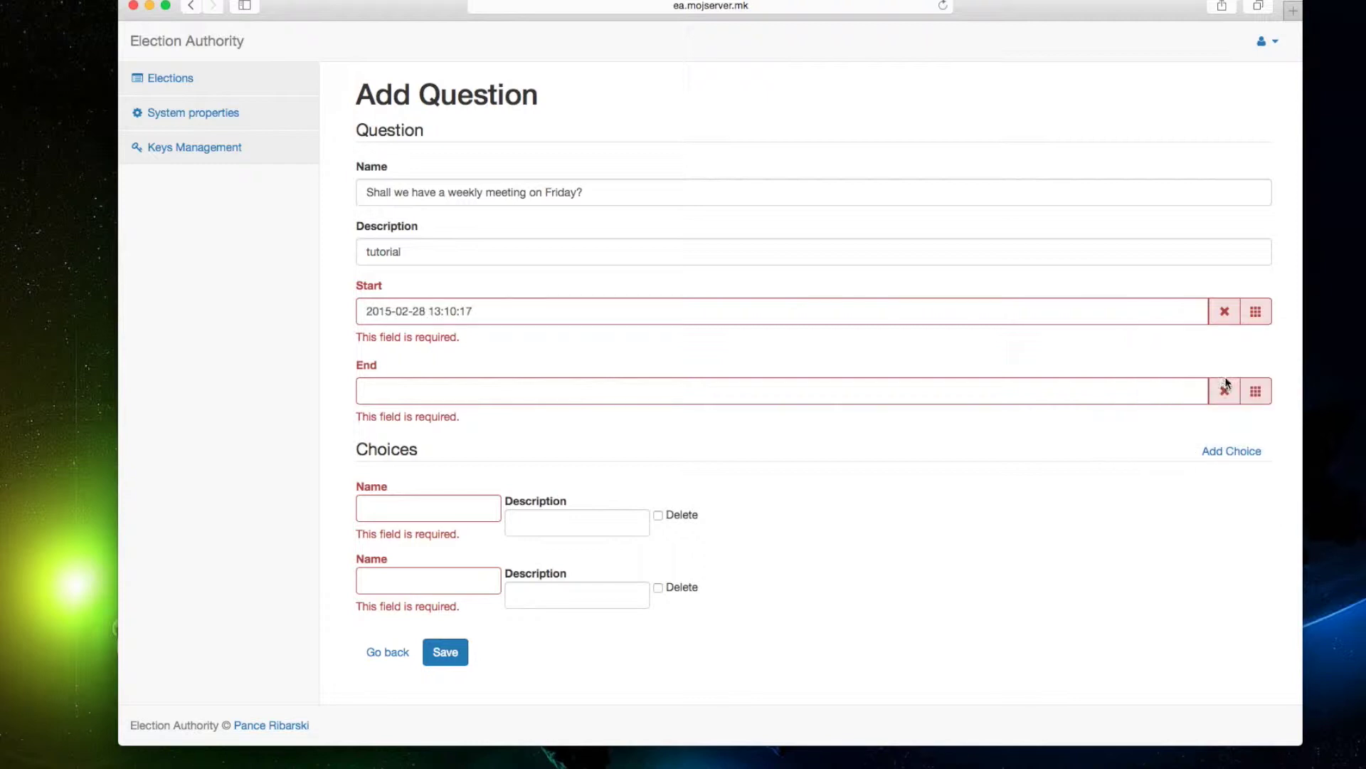
pyautogui.click(1131, 396)
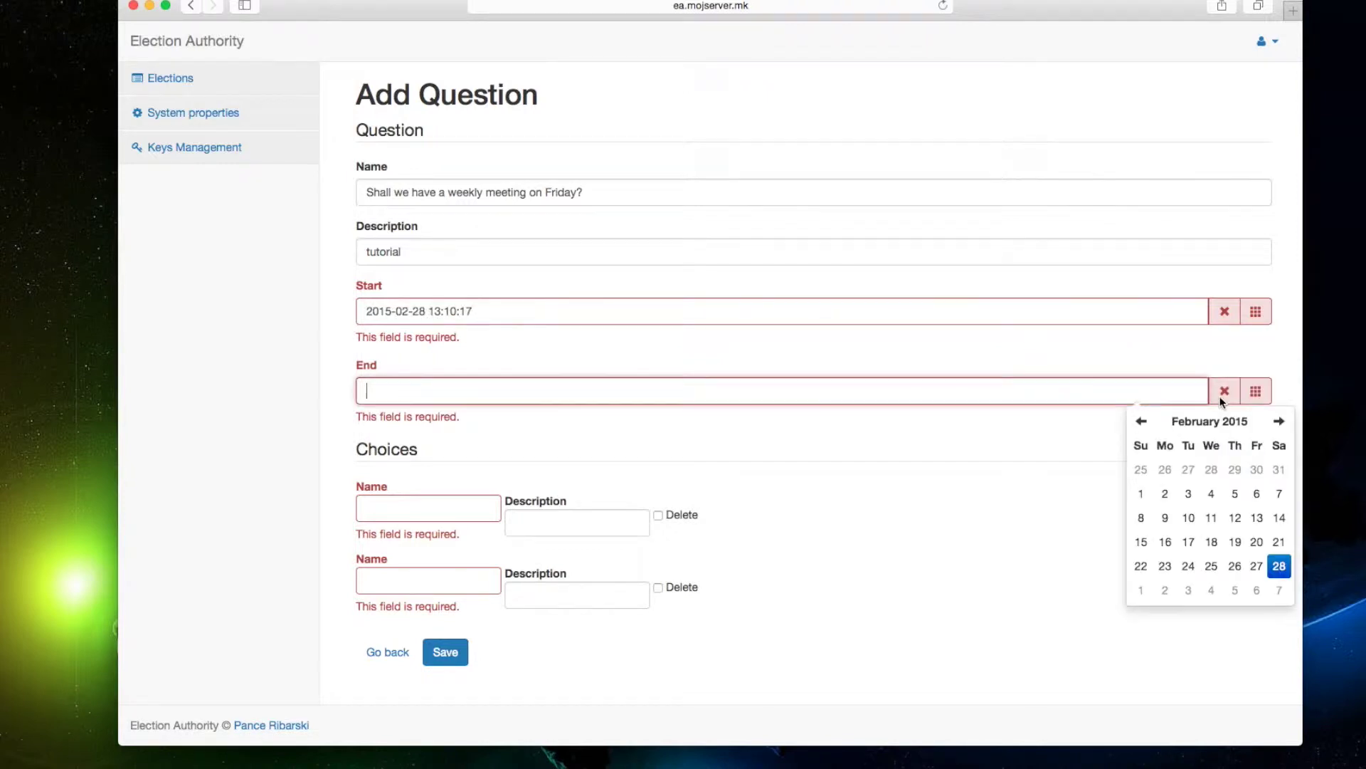
pyautogui.click(1279, 569)
pyautogui.click(1202, 527)
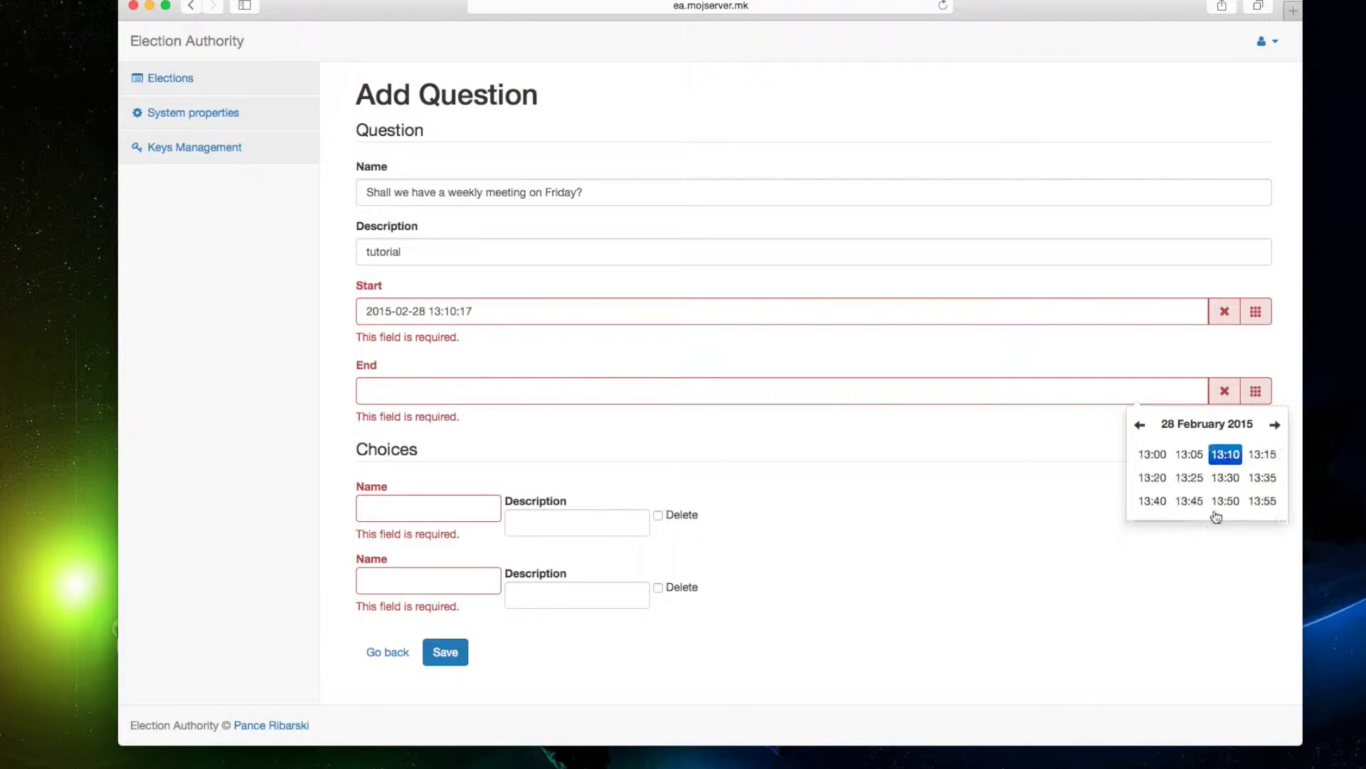
pyautogui.click(1263, 459)
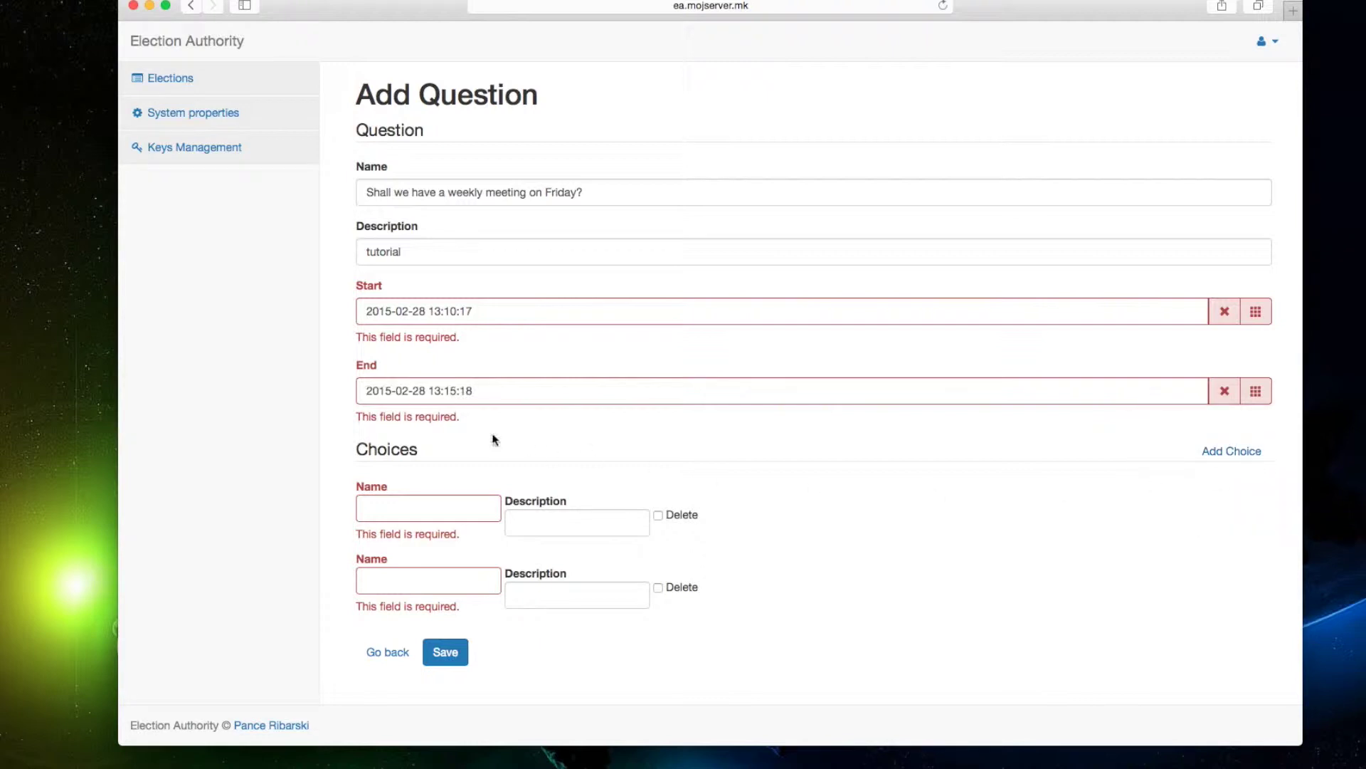
pyautogui.click(476, 390)
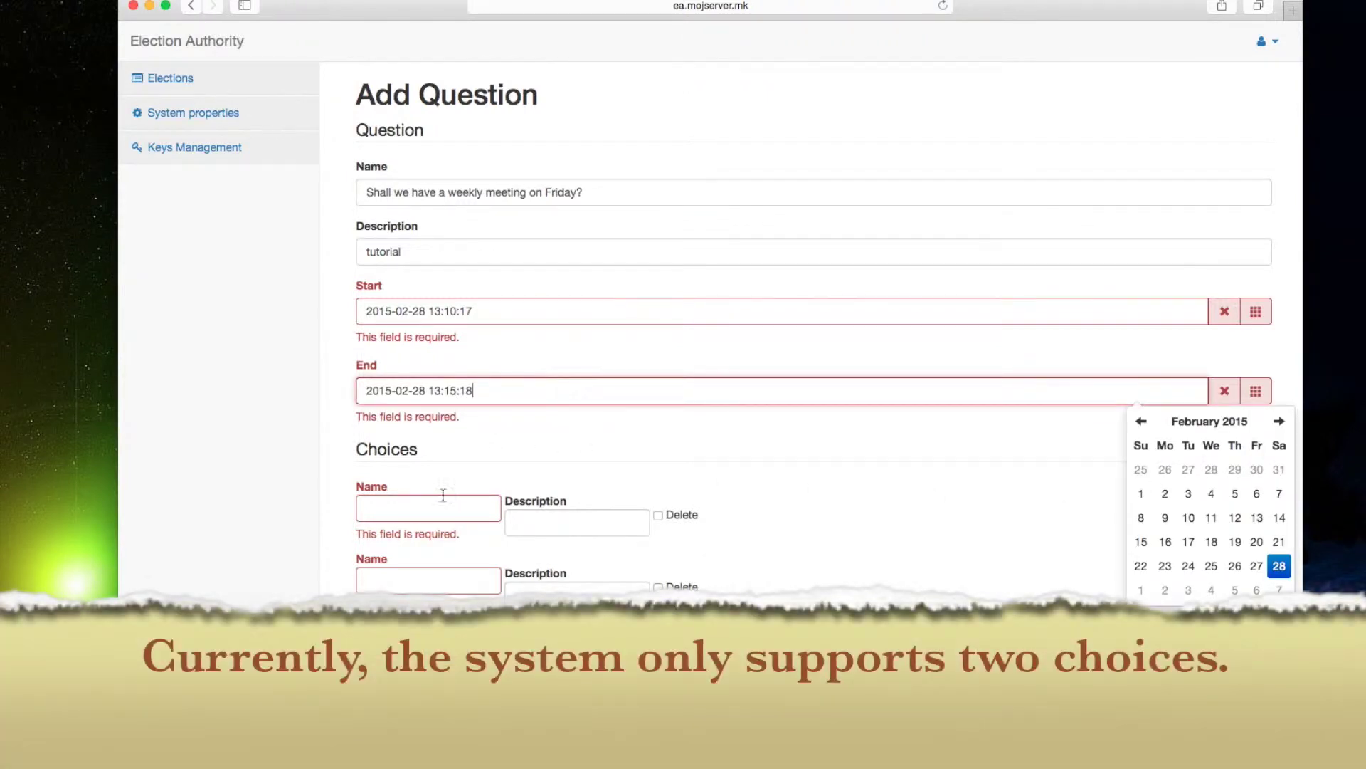
# Name the two choices Yes and No.
pyautogui.click(436, 502)
pyautogui.write('Ye')
pyautogui.click(393, 578)
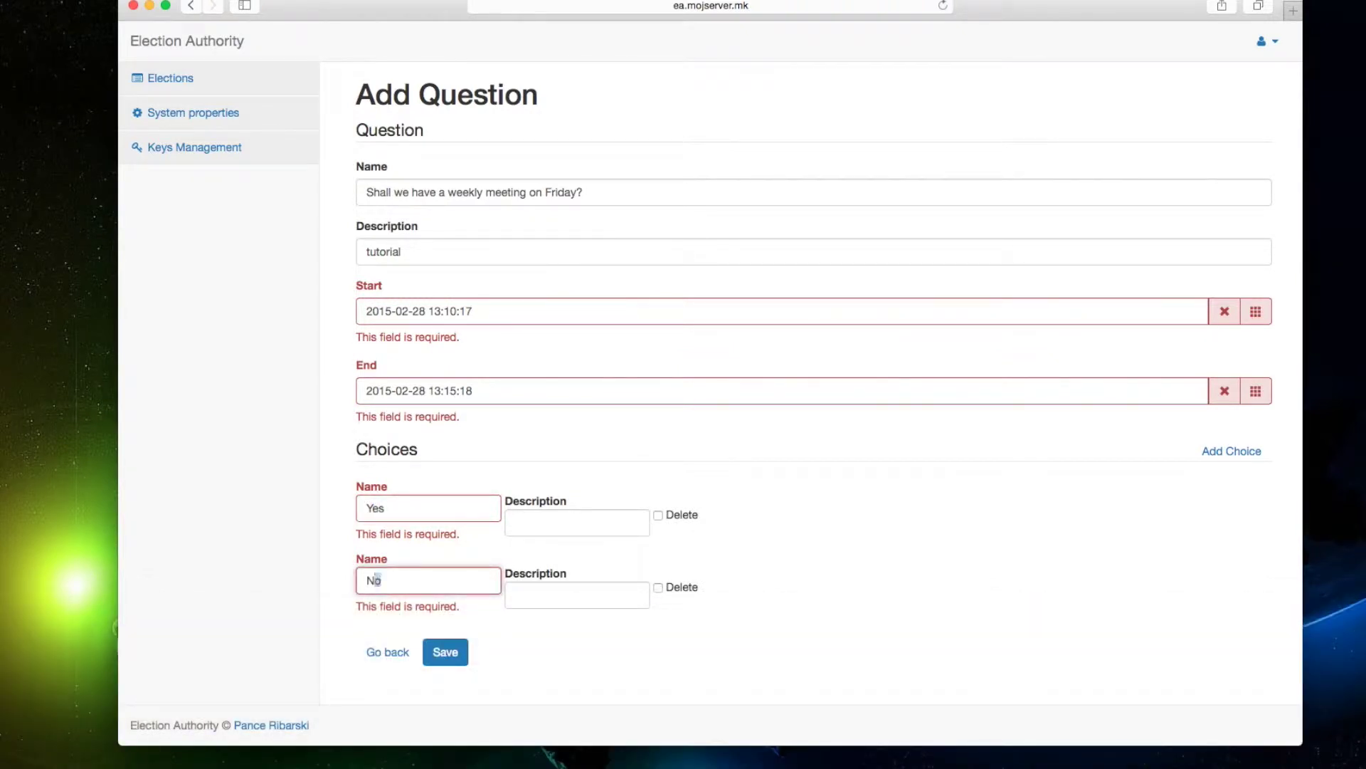
pyautogui.click(759, 563)
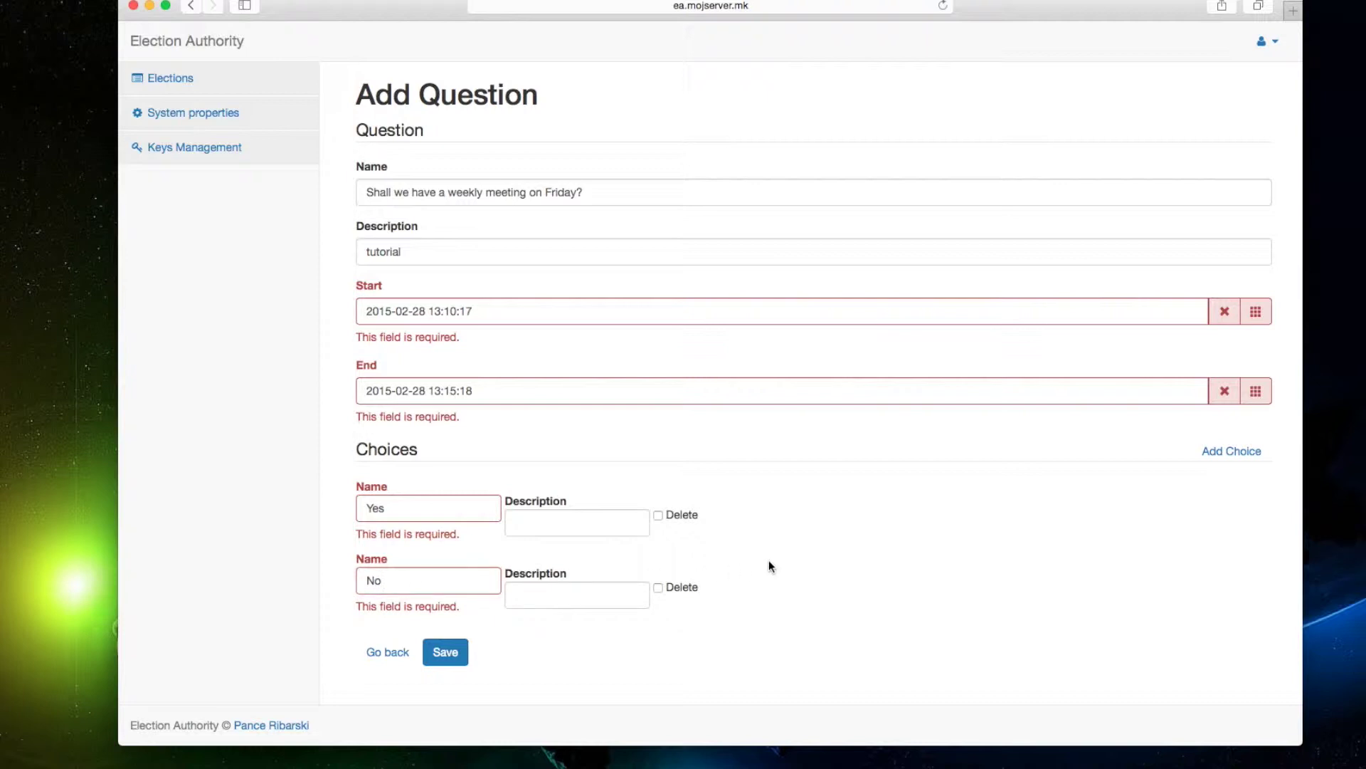
# Save the question and, on the NoReverseMatch error, shorten the page address.
pyautogui.click(451, 654)
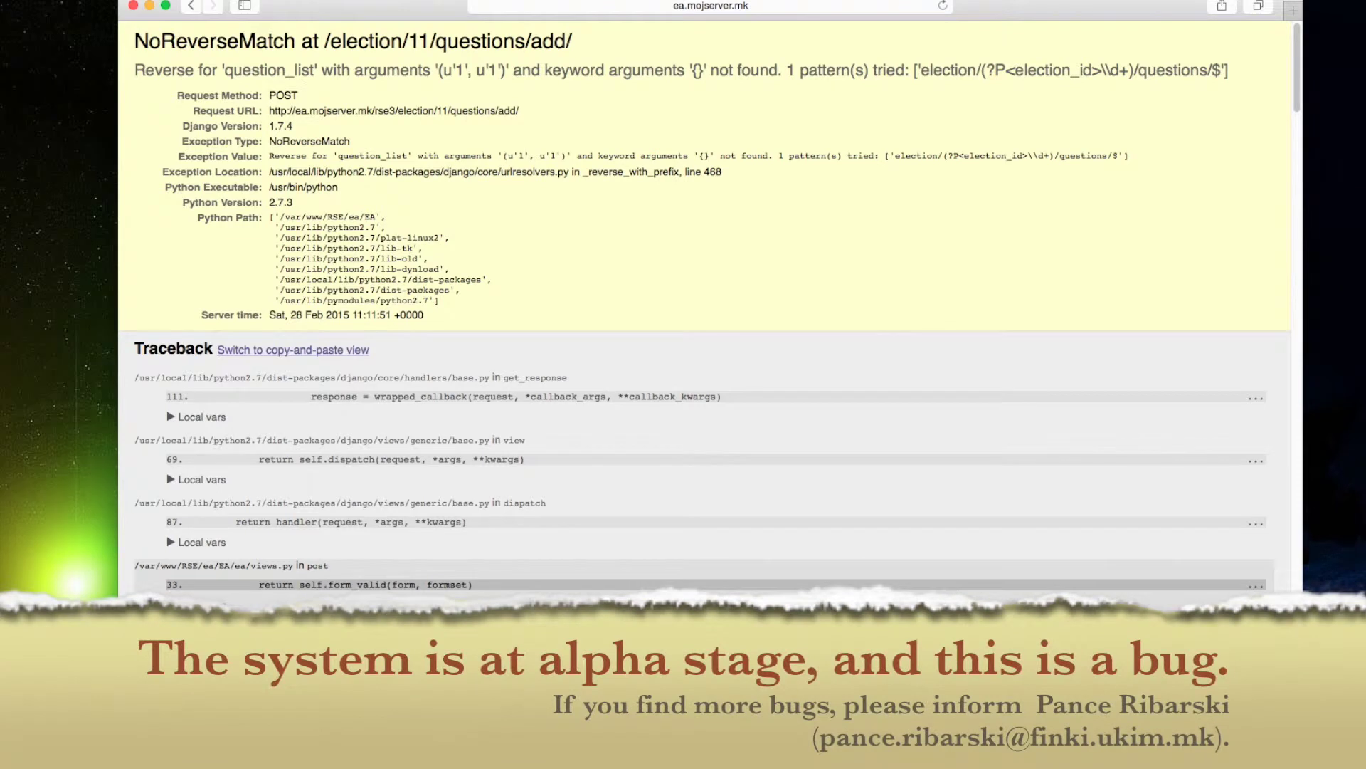
pyautogui.click(712, 6)
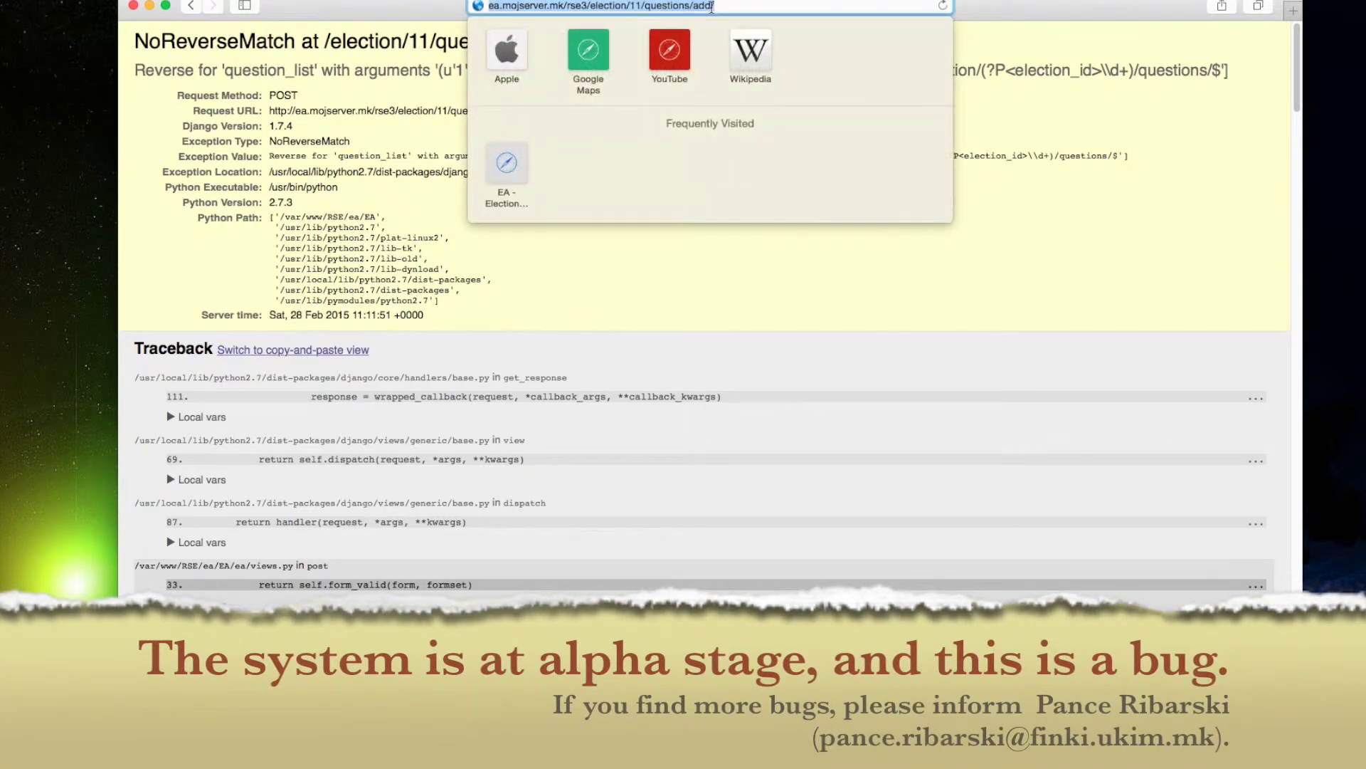
pyautogui.click(720, 5)
pyautogui.moveTo(724, 5); pyautogui.dragTo(637, 6)
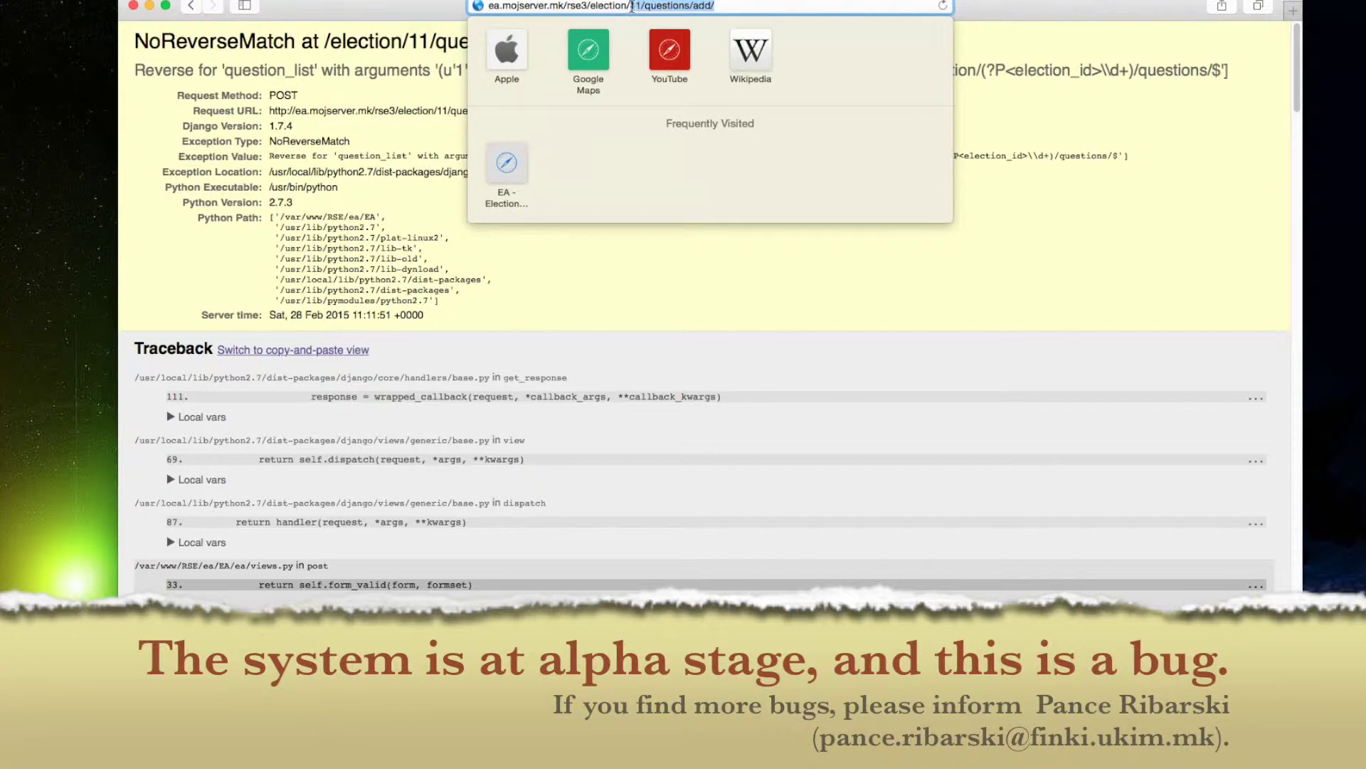
pyautogui.press('BackSpace')
pyautogui.press('BackSpace')
pyautogui.press('Return')
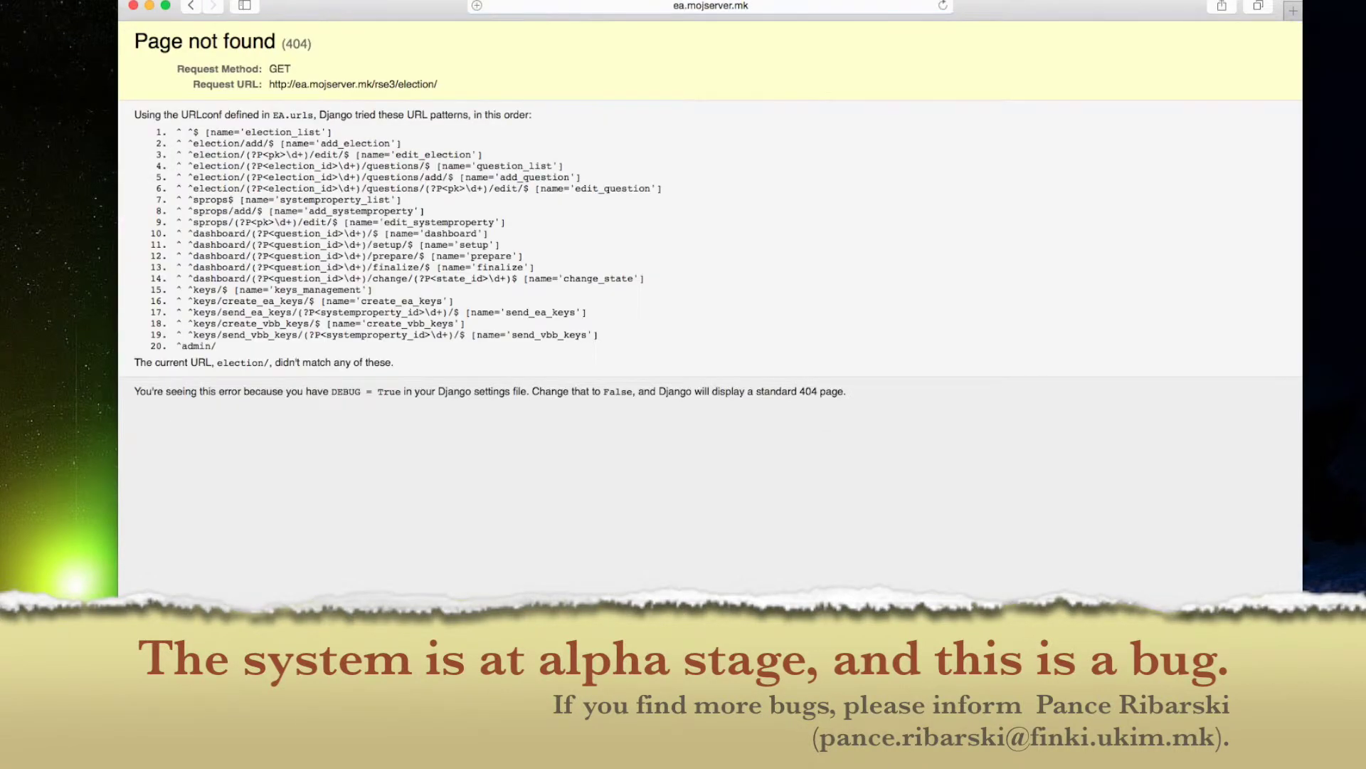
# Remove 'election/' from the address to load the Election List.
pyautogui.click(707, 6)
pyautogui.click(632, 6)
pyautogui.moveTo(633, 5); pyautogui.dragTo(594, 7)
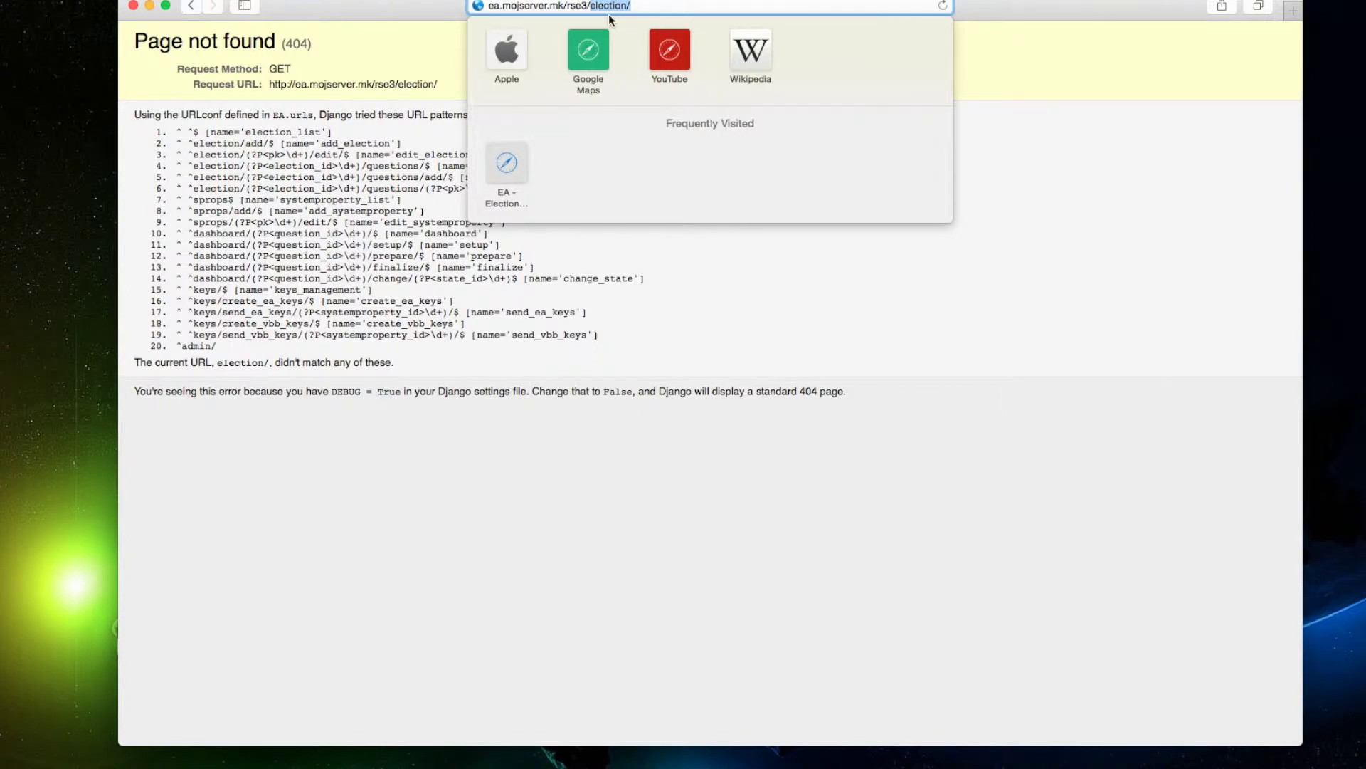
pyautogui.press('BackSpace')
pyautogui.press('Return')
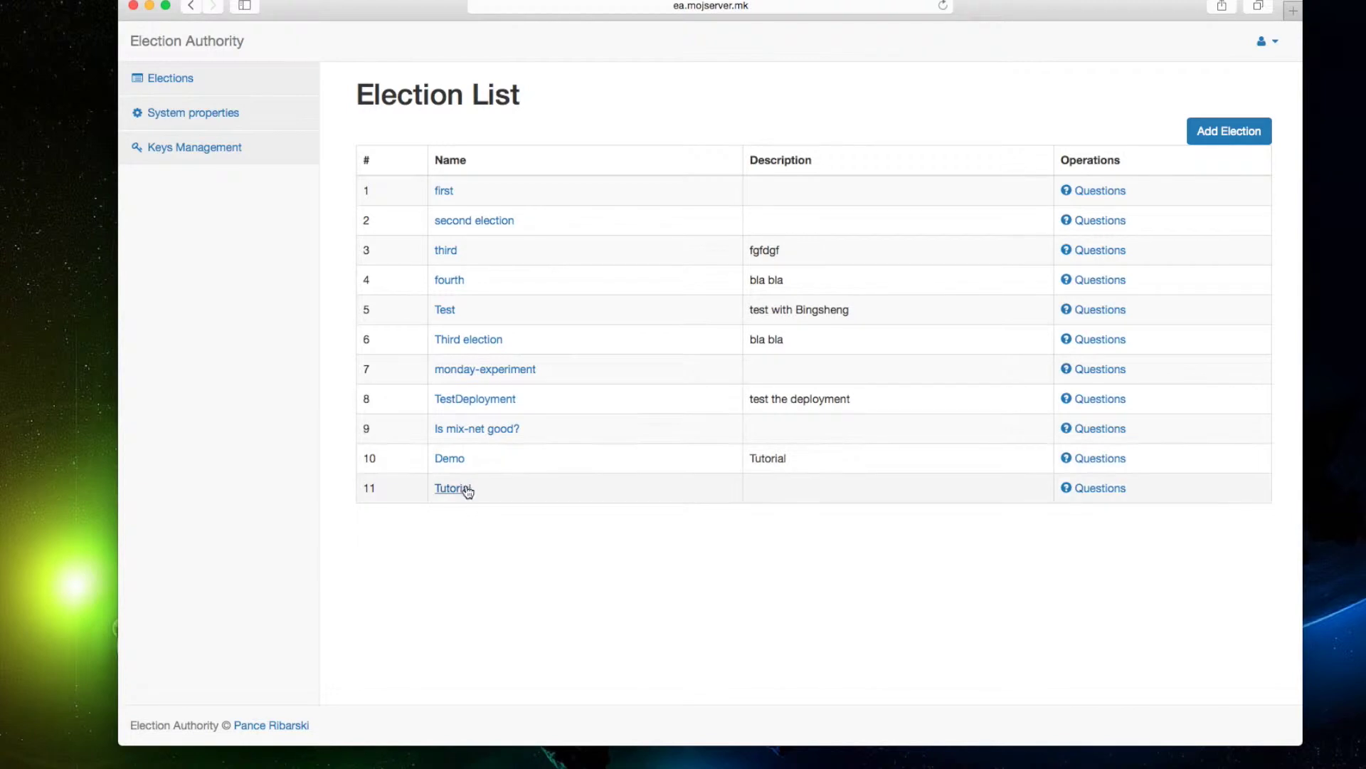
# Check the weekly-meeting question, then run 'Setup the election' from its dashboard.
pyautogui.click(1103, 488)
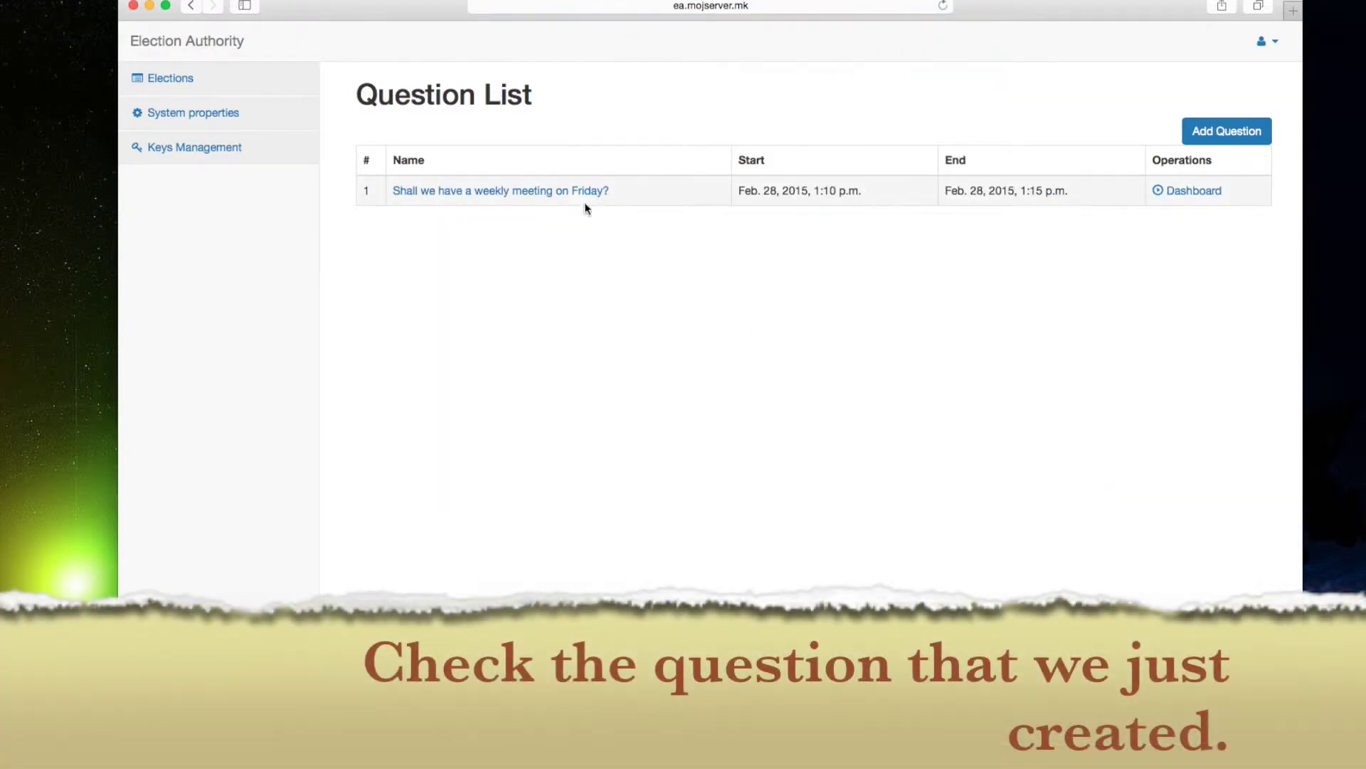
pyautogui.click(569, 191)
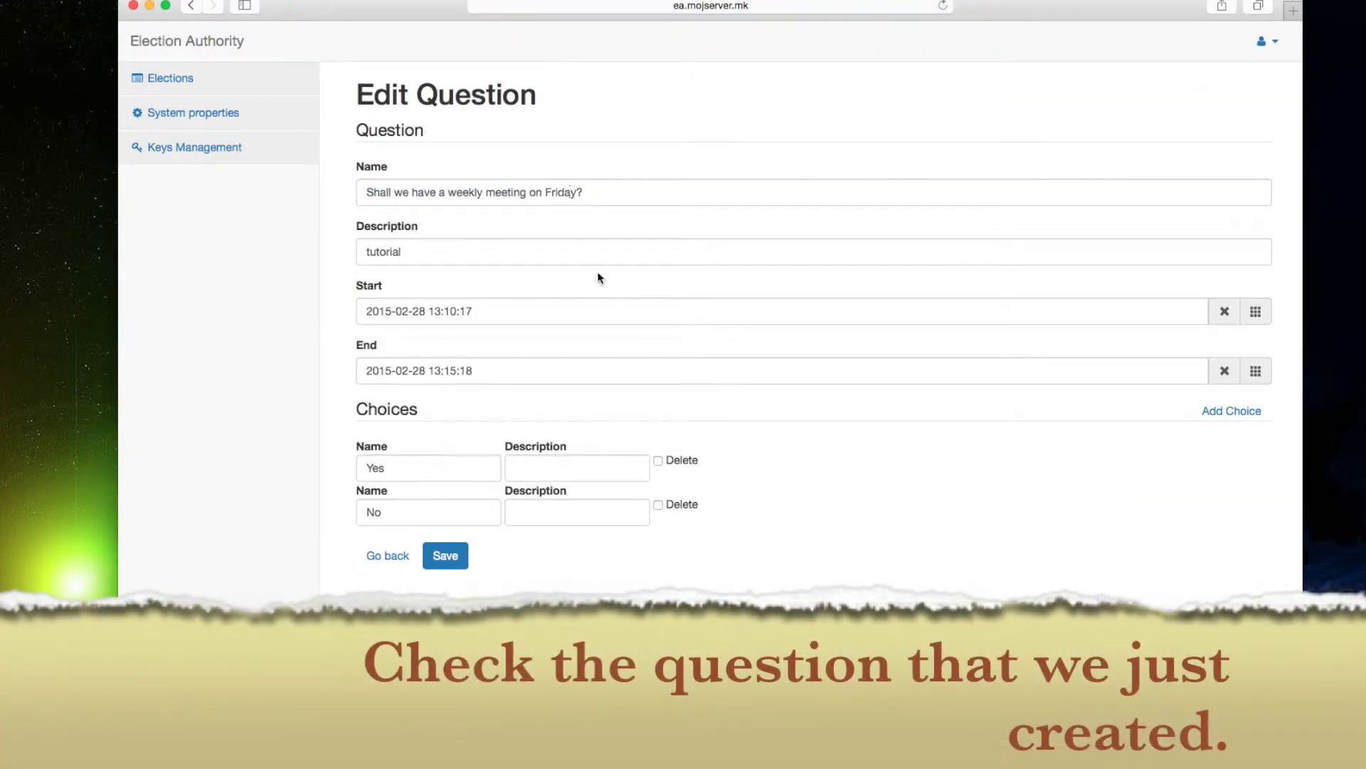
pyautogui.click(395, 553)
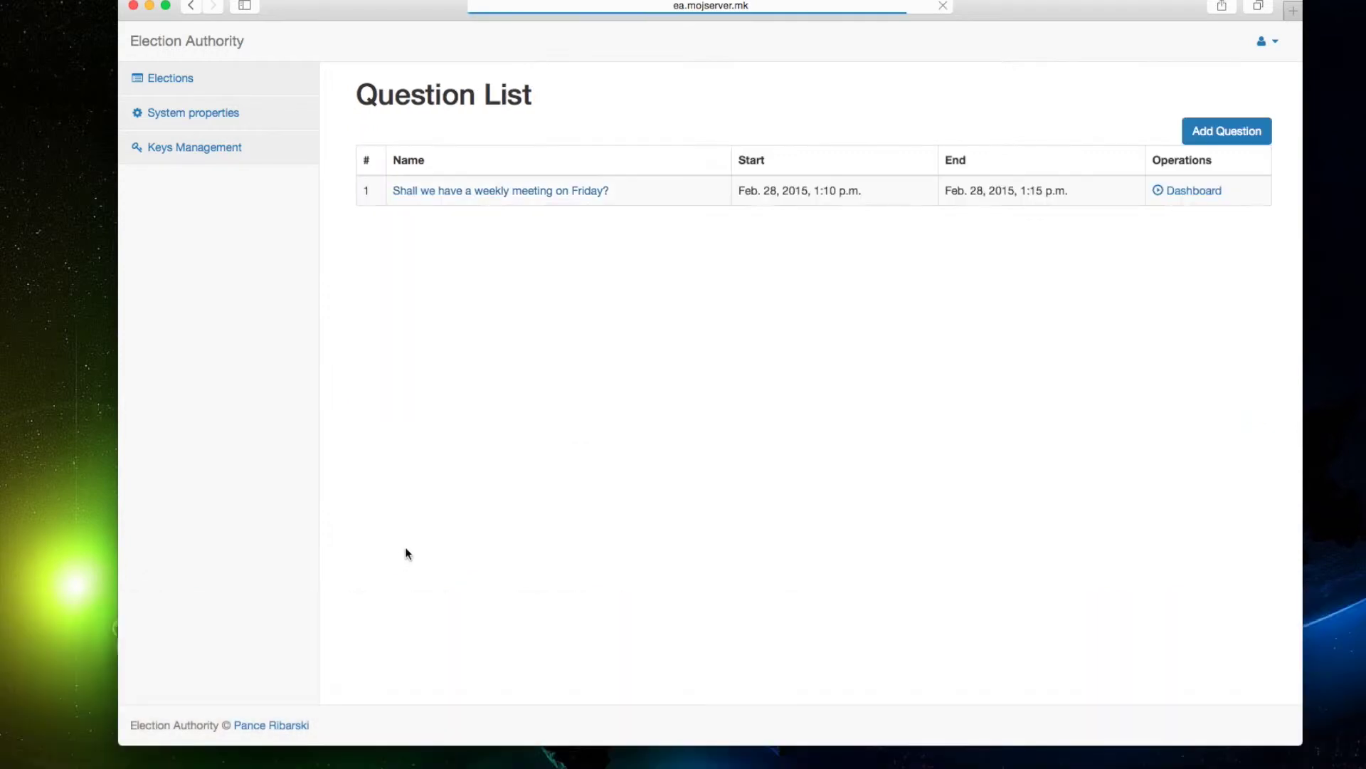
pyautogui.click(1201, 202)
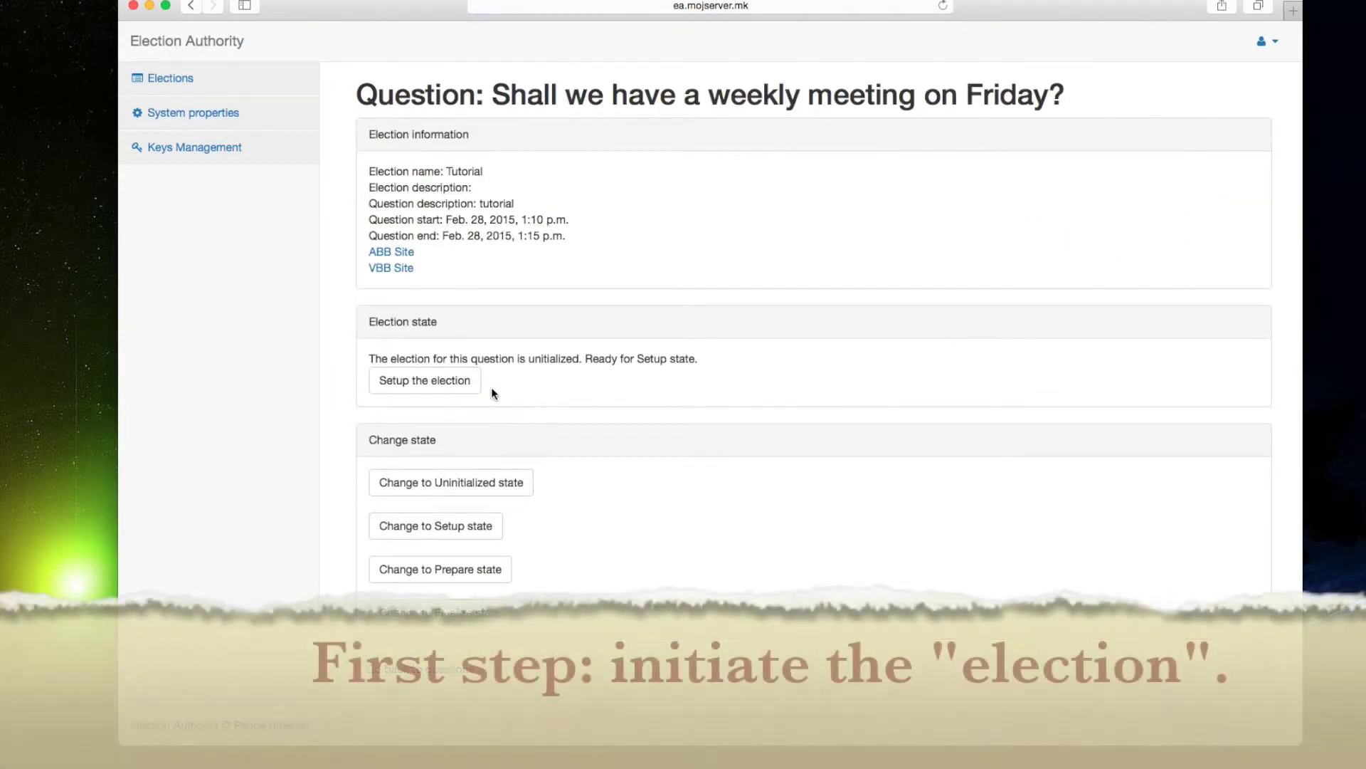
pyautogui.click(424, 379)
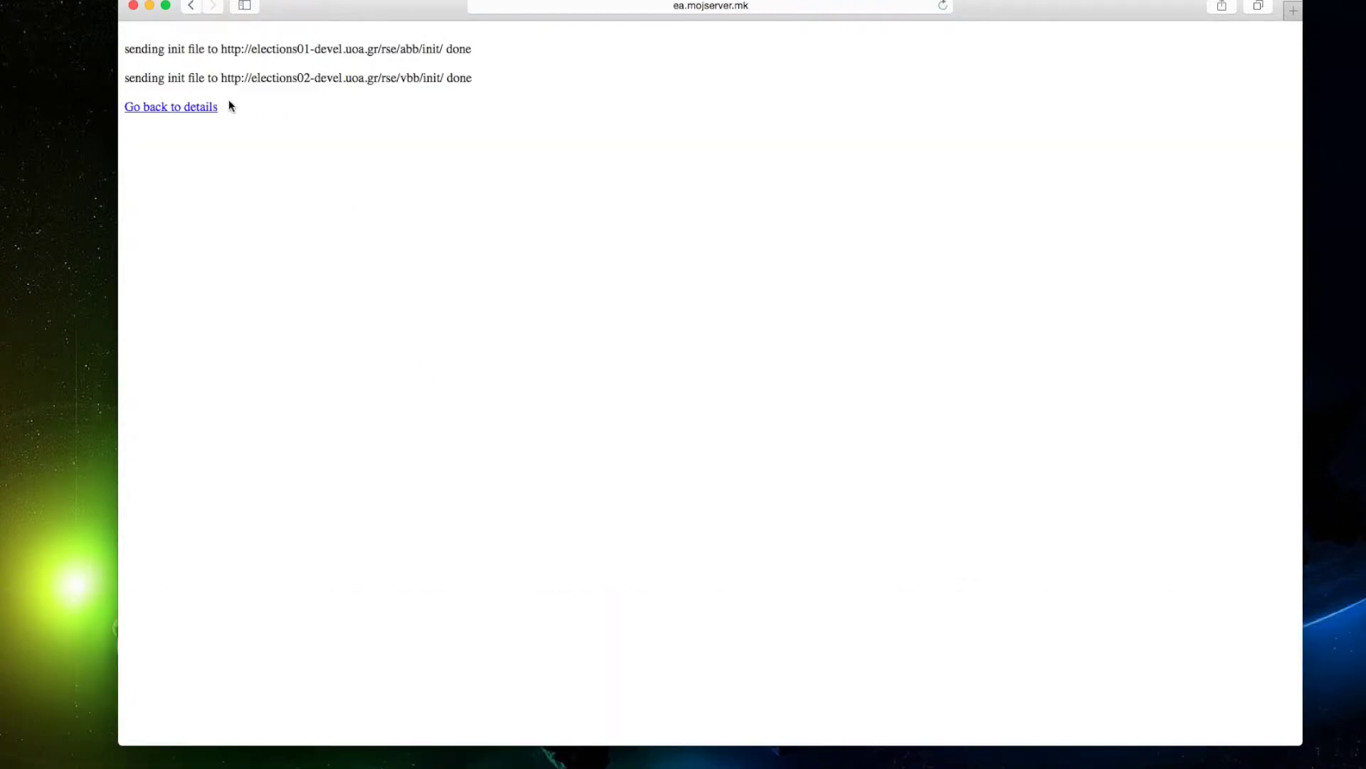
pyautogui.click(205, 108)
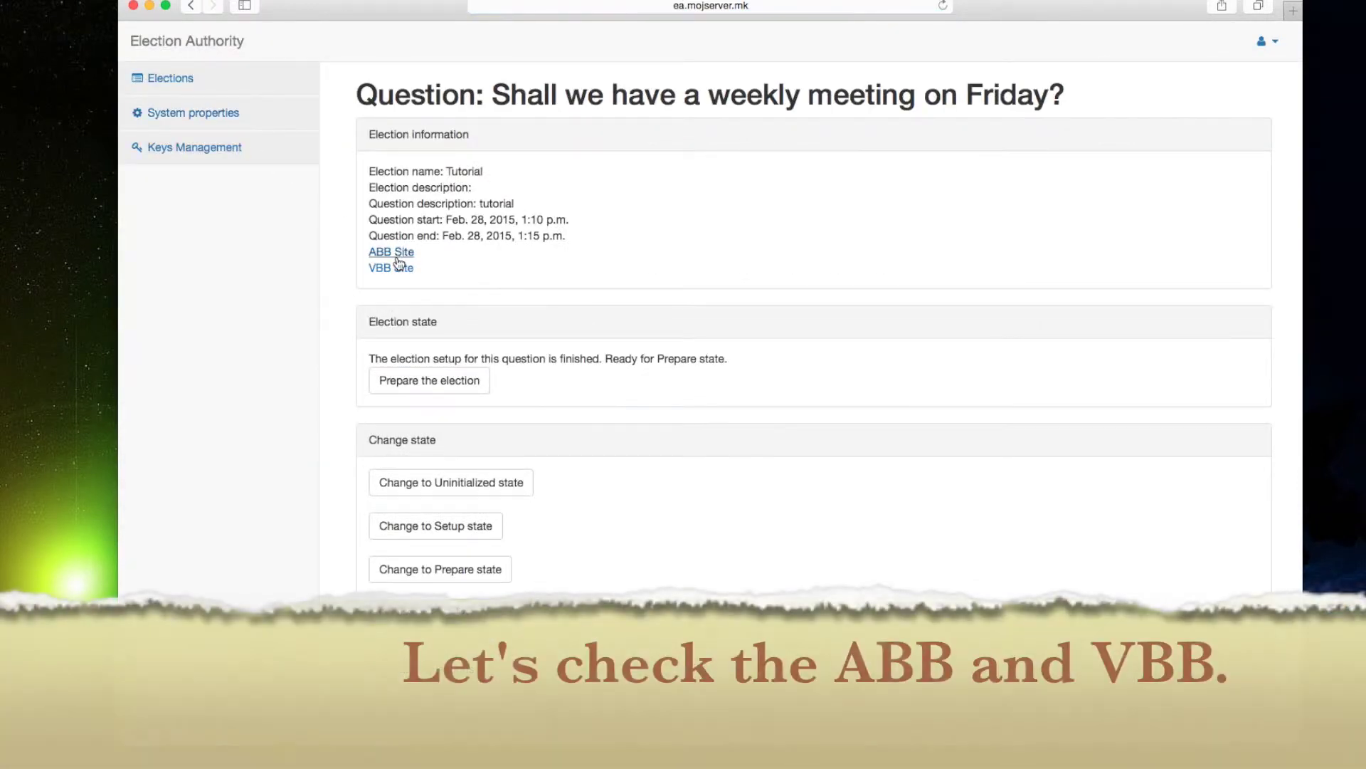
# Open the ABB Site and VBB Site links in new tabs.
pyautogui.rightClick(396, 257)
pyautogui.click(430, 262)
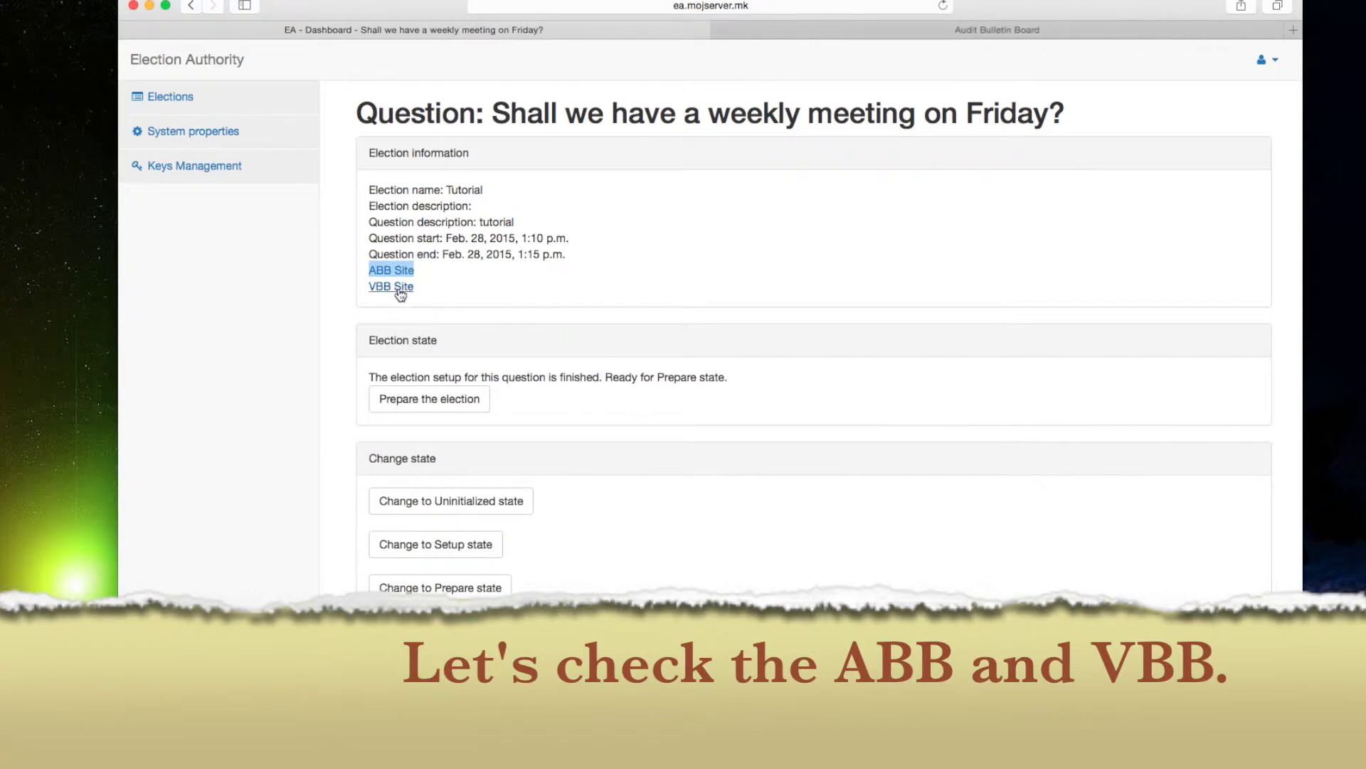
pyautogui.rightClick(398, 288)
pyautogui.click(471, 294)
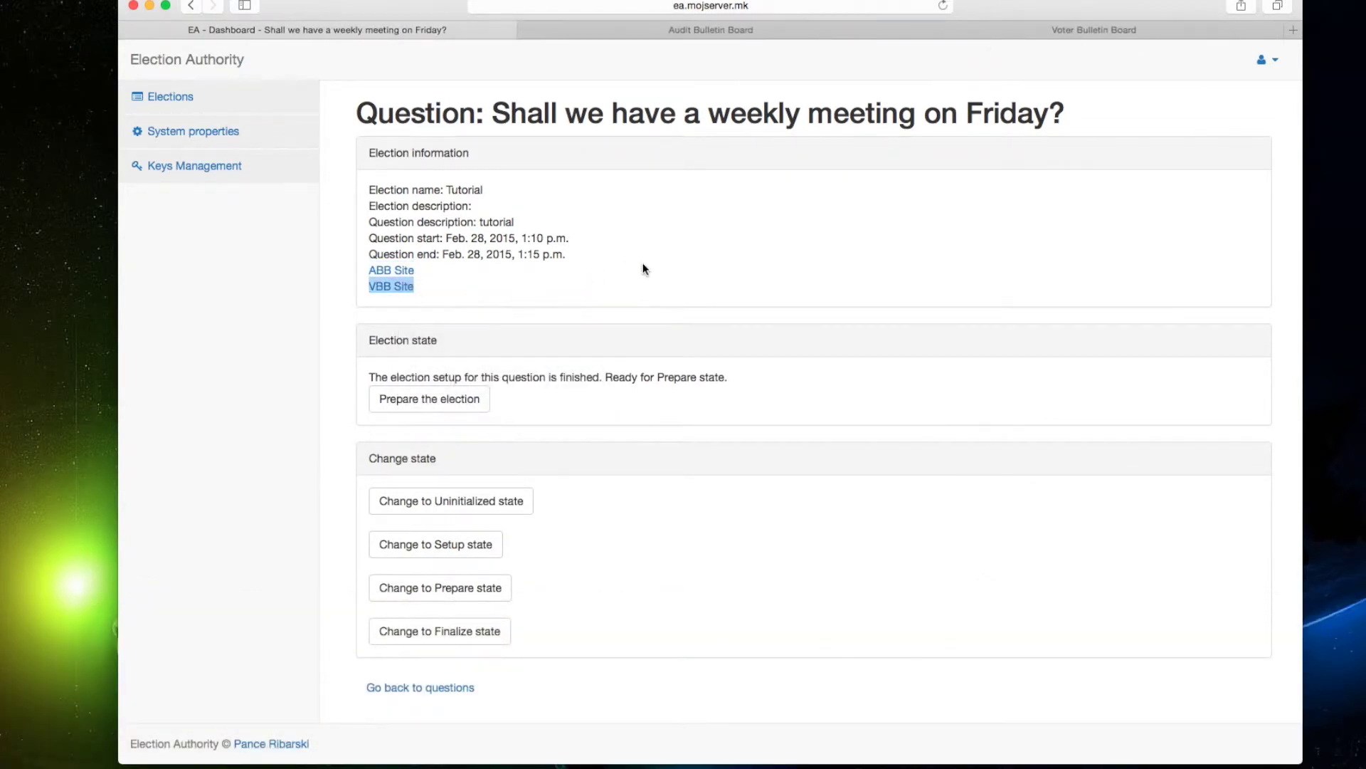
# View both bulletin board tabs, then prepare the election from the EA dashboard.
pyautogui.click(737, 33)
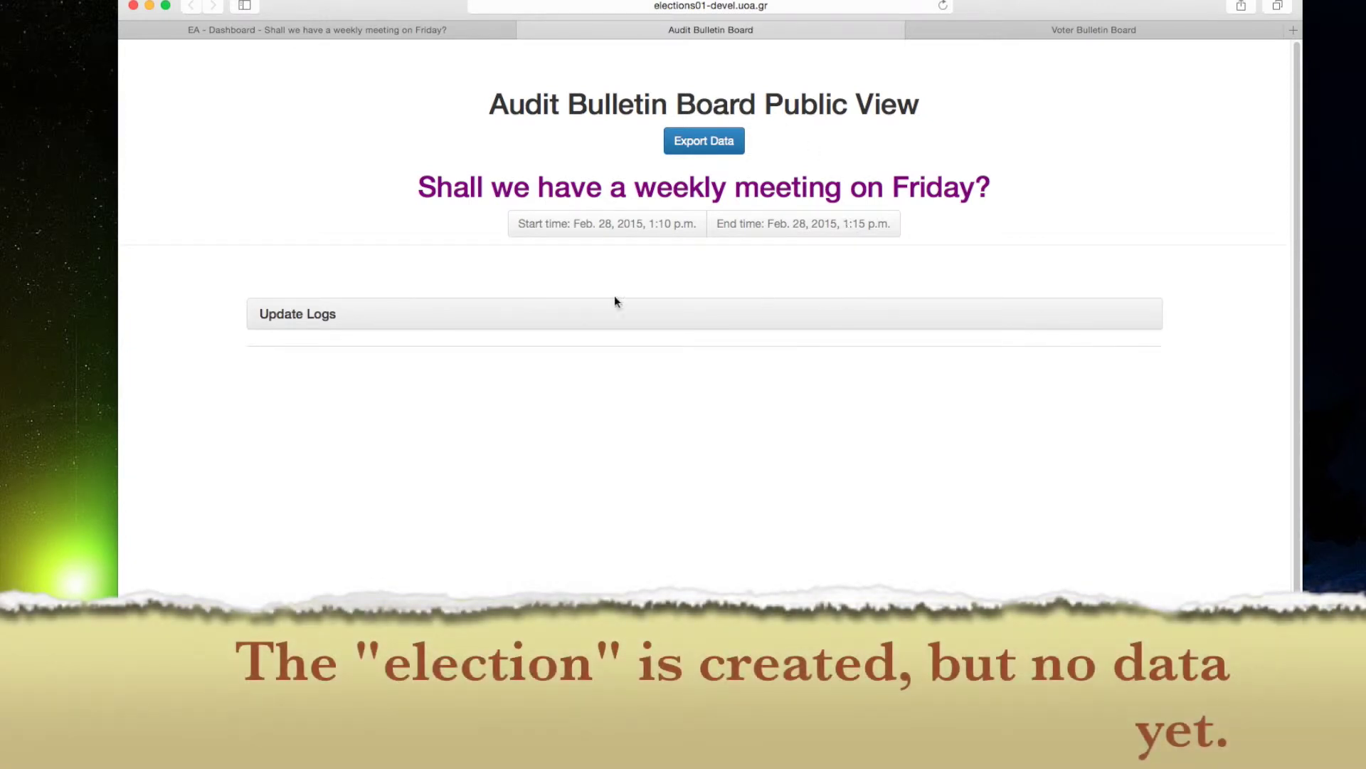
pyautogui.click(1016, 32)
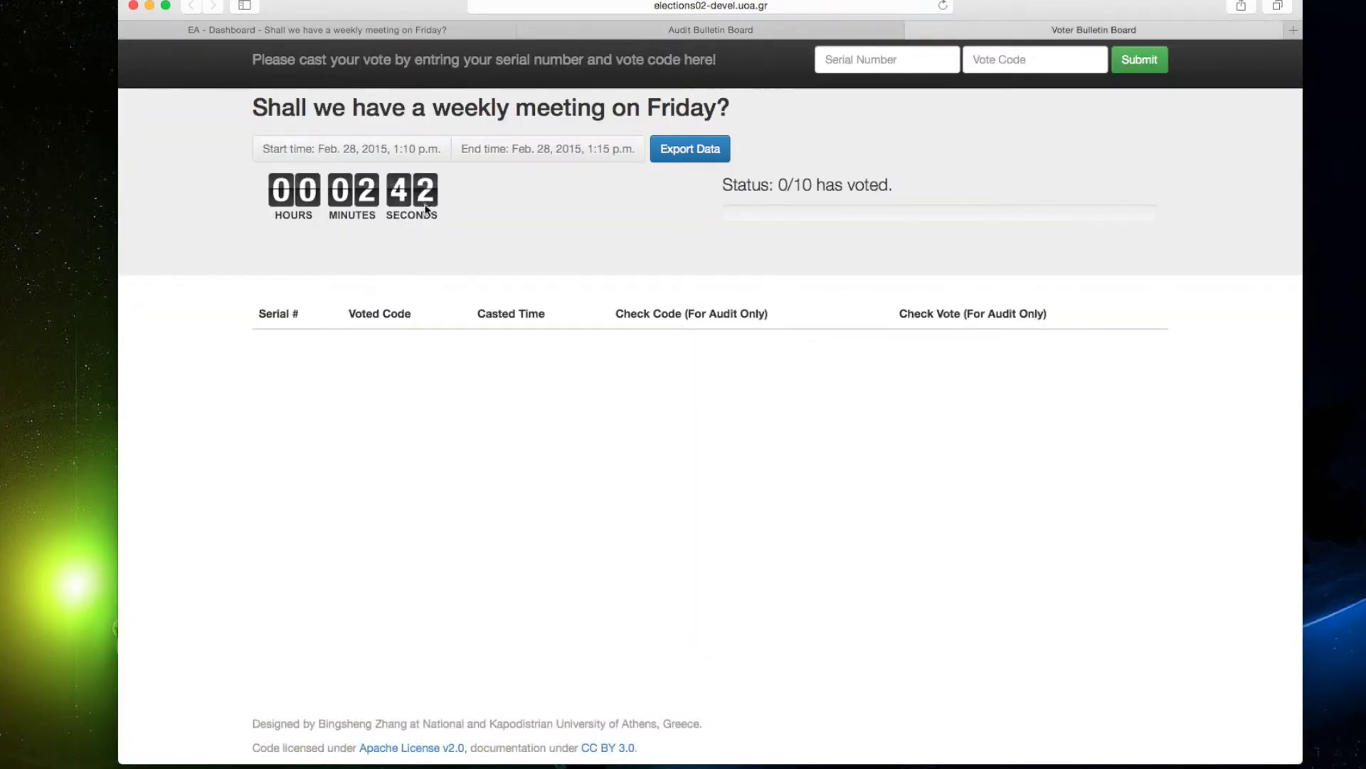
pyautogui.click(389, 28)
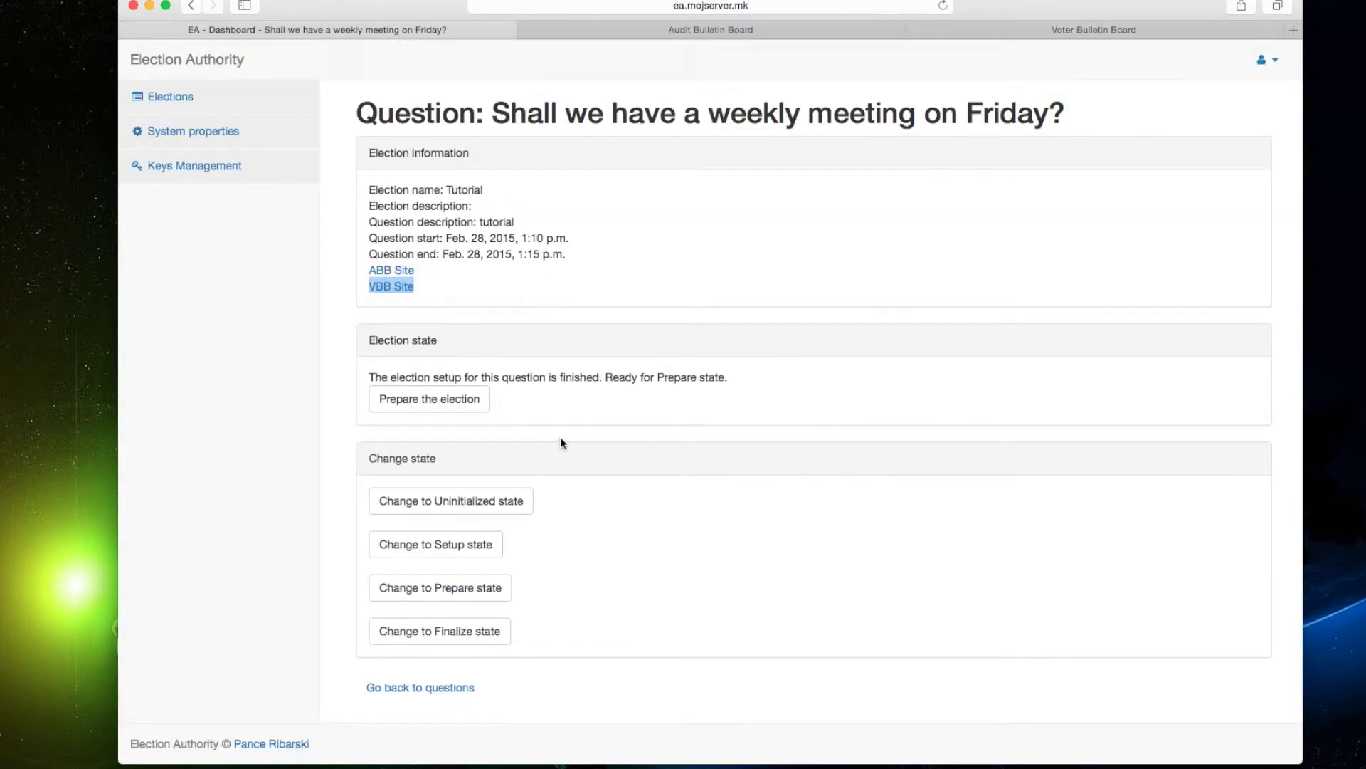
pyautogui.click(462, 400)
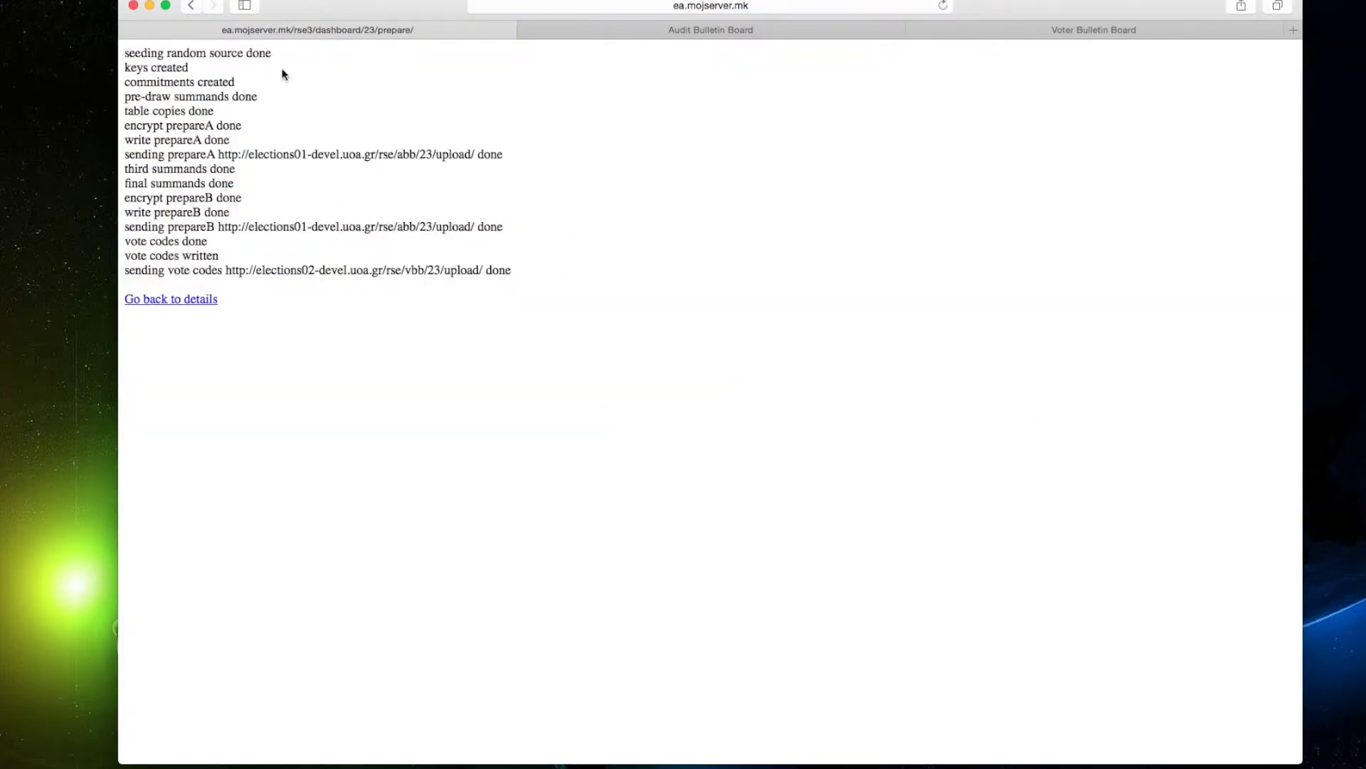
# Return to the question details and reload the Audit Bulletin Board tab.
pyautogui.click(202, 300)
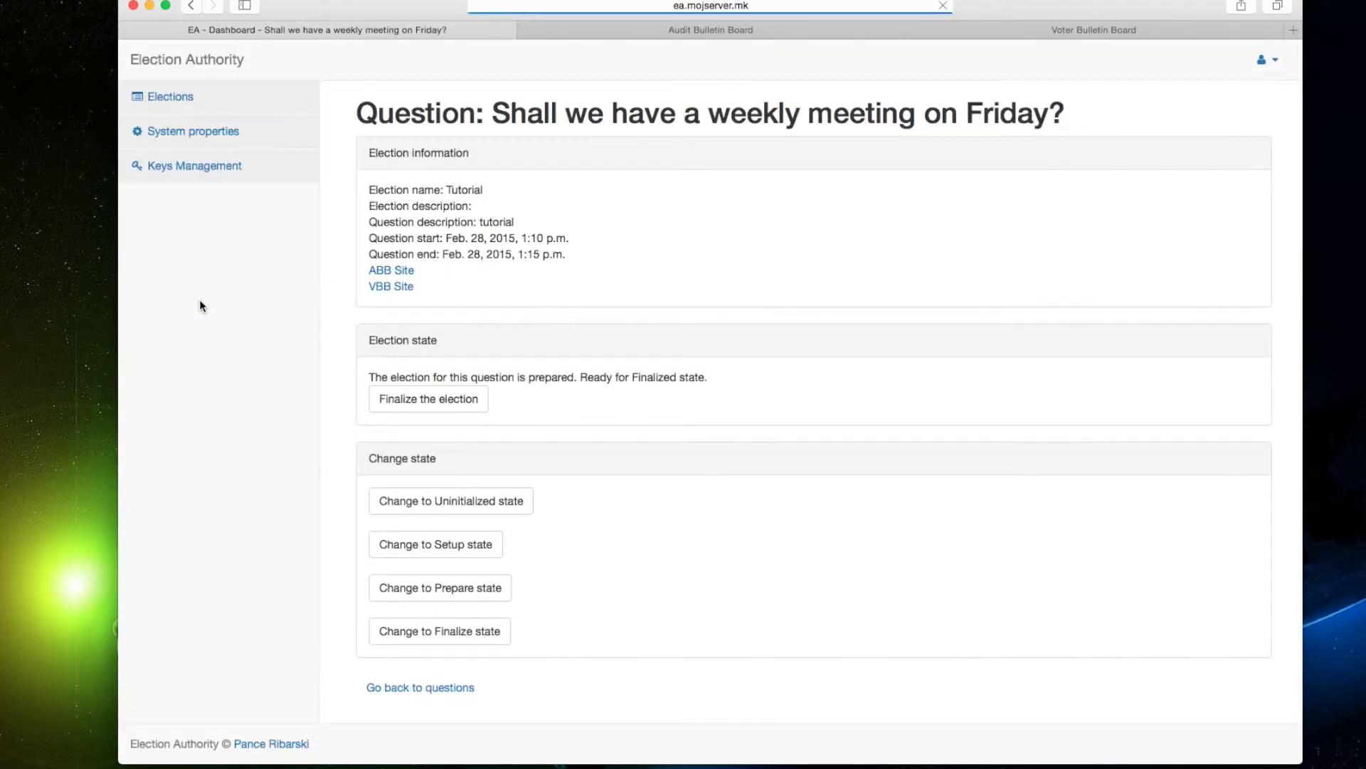
pyautogui.click(729, 31)
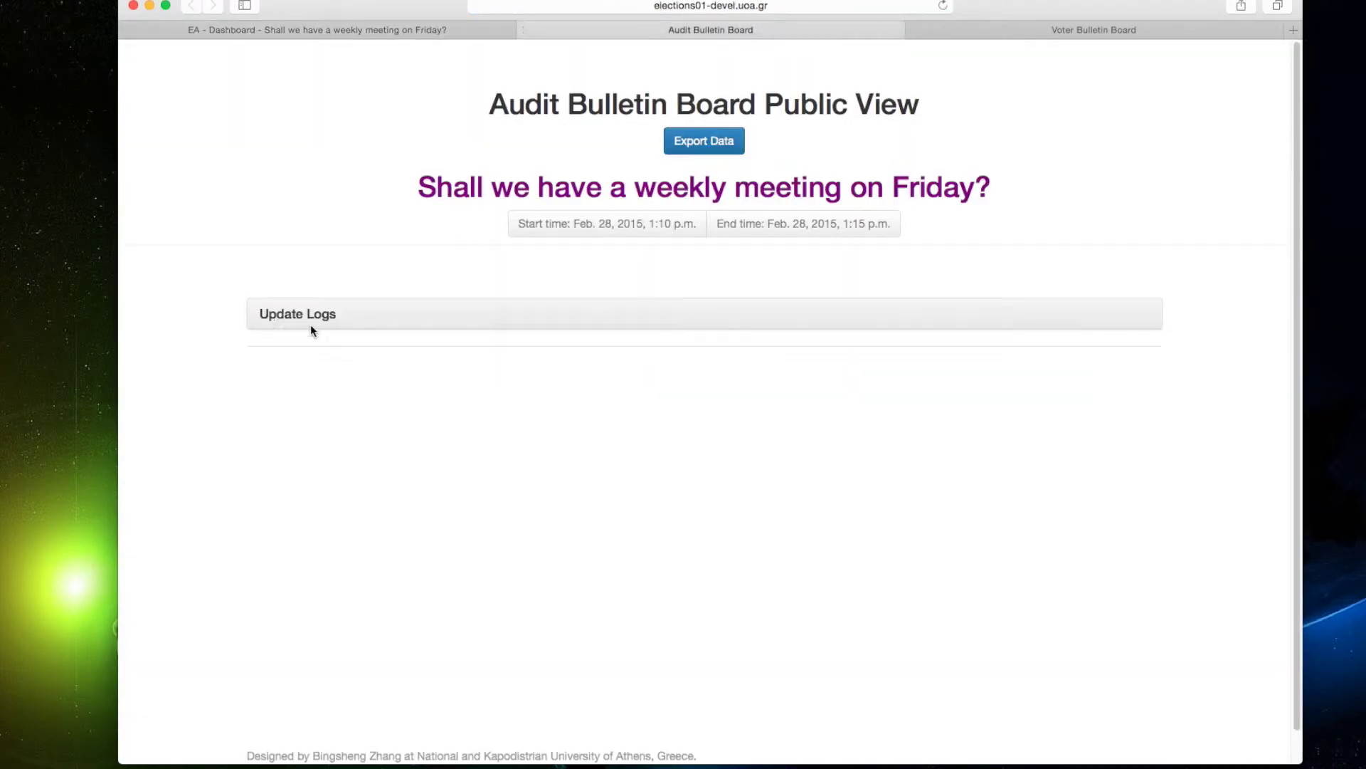
pyautogui.click(943, 6)
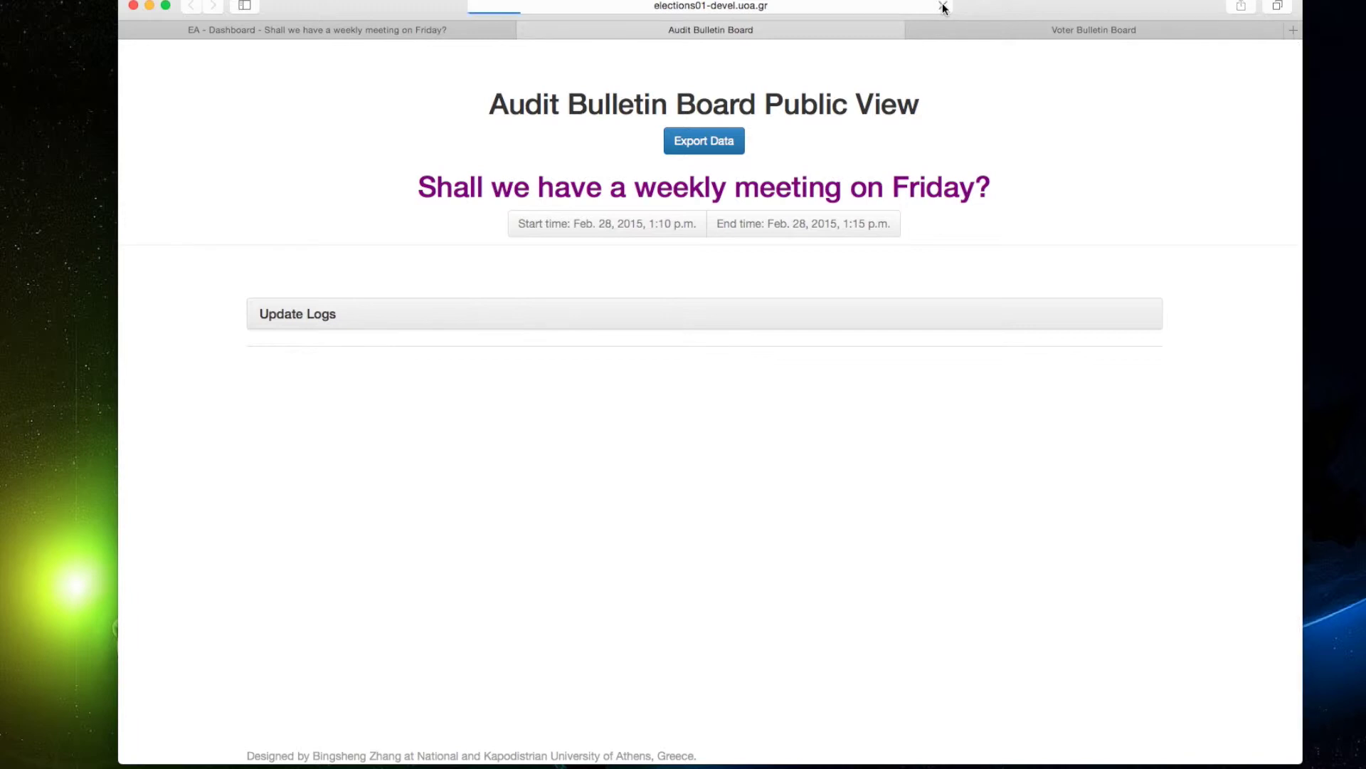
pyautogui.scroll(-10, 639, 389)
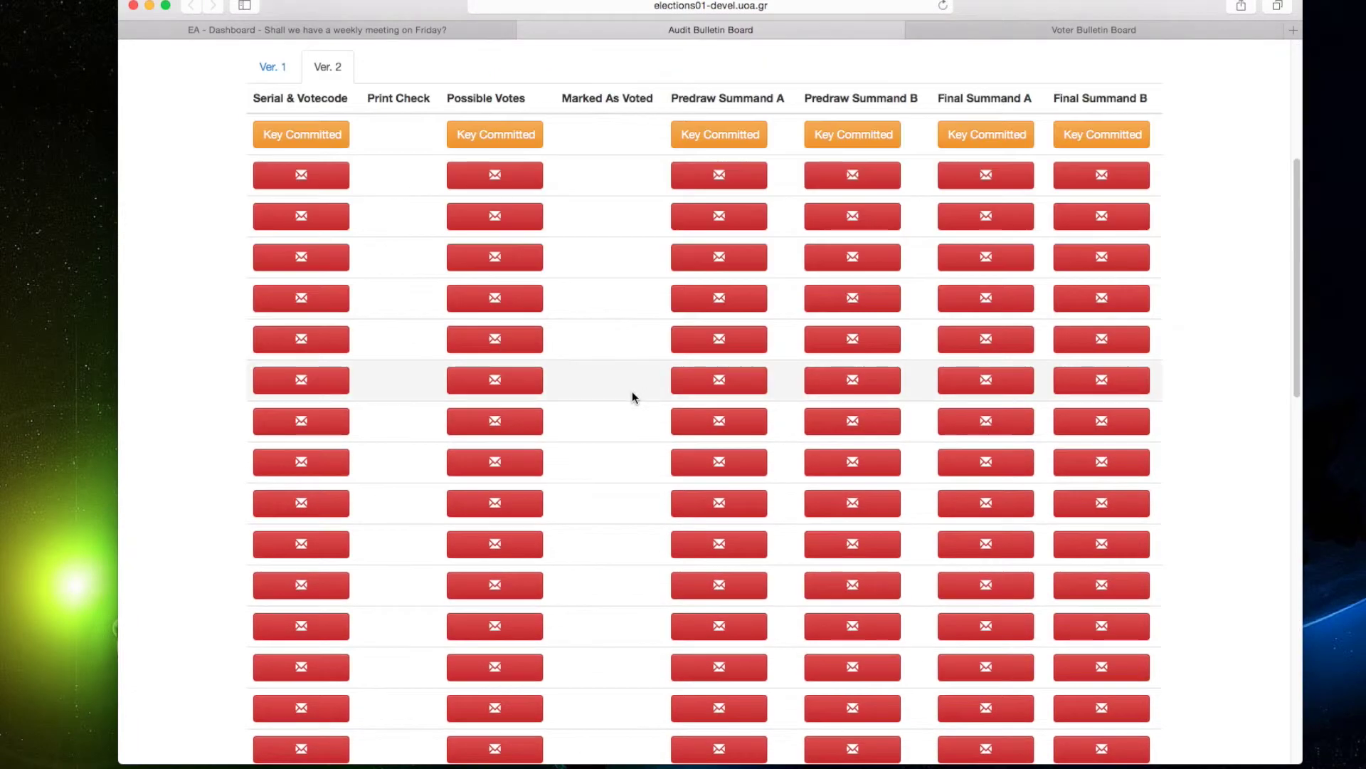
pyautogui.scroll(10, 632, 397)
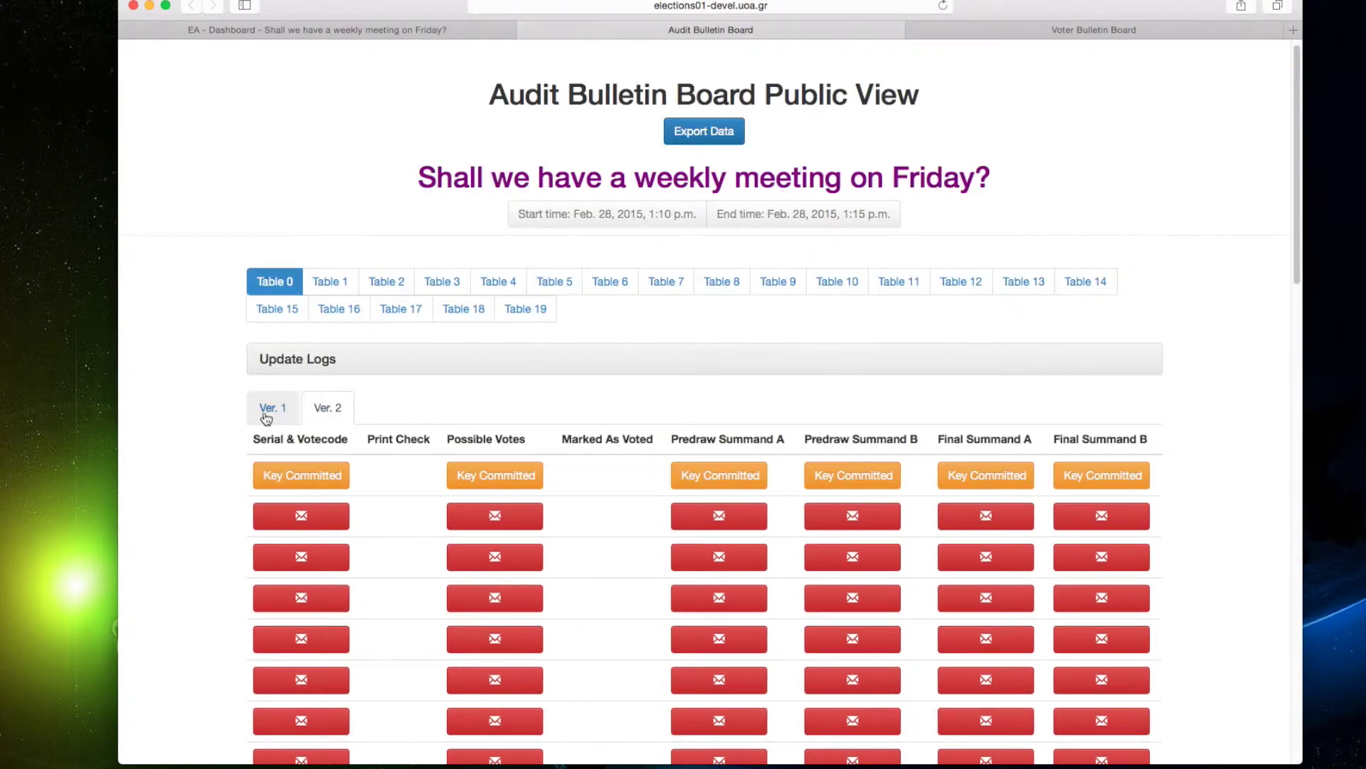
# Browse update log Ver. 1 and Ver. 2 and Tables 19 and 3, then return to EA.
pyautogui.click(265, 412)
pyautogui.click(312, 409)
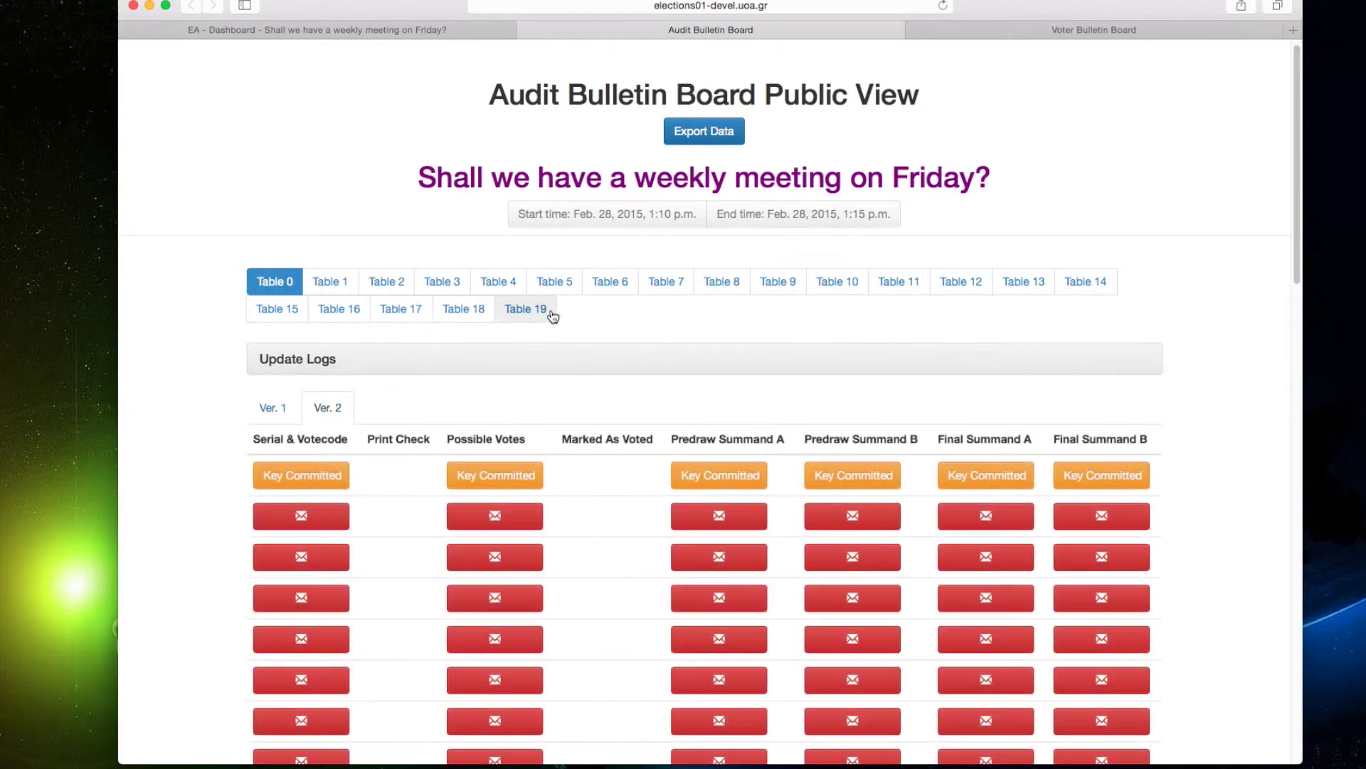
pyautogui.click(533, 313)
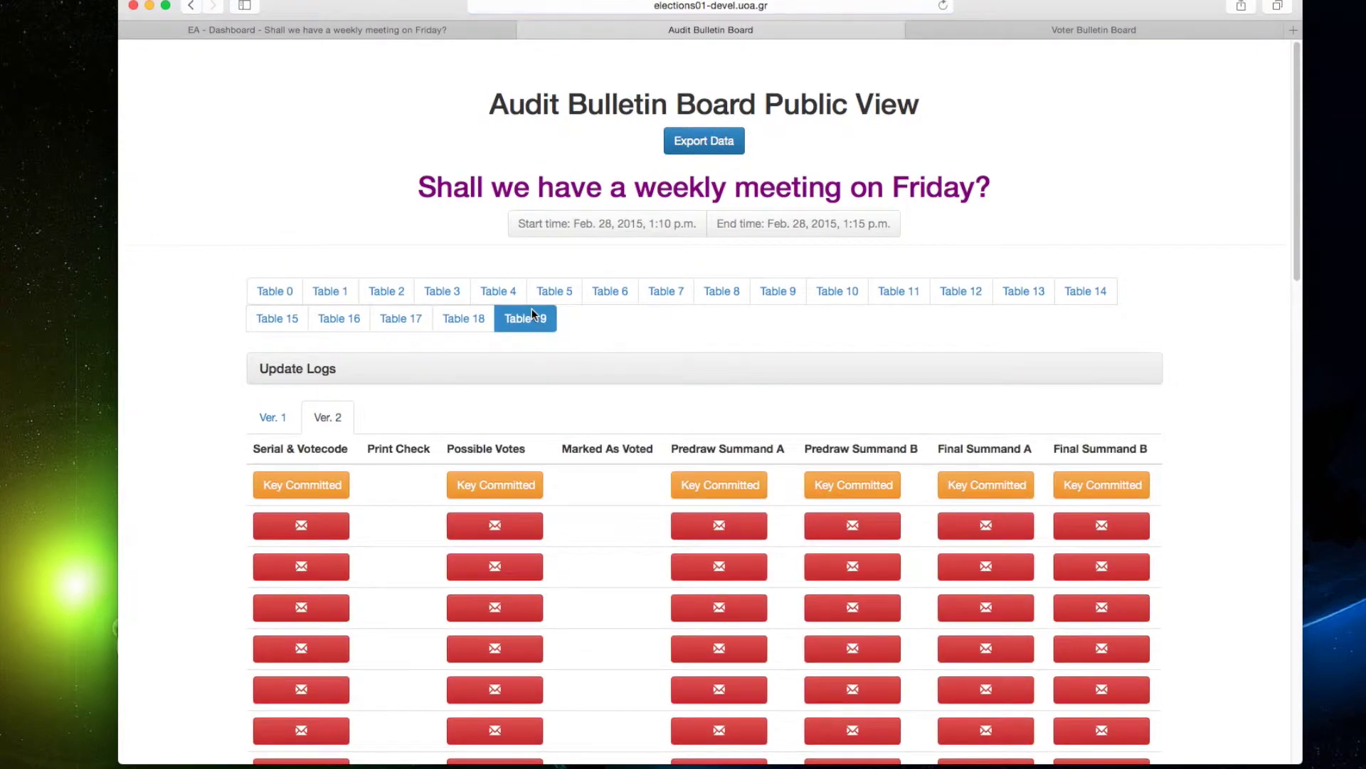
pyautogui.click(447, 293)
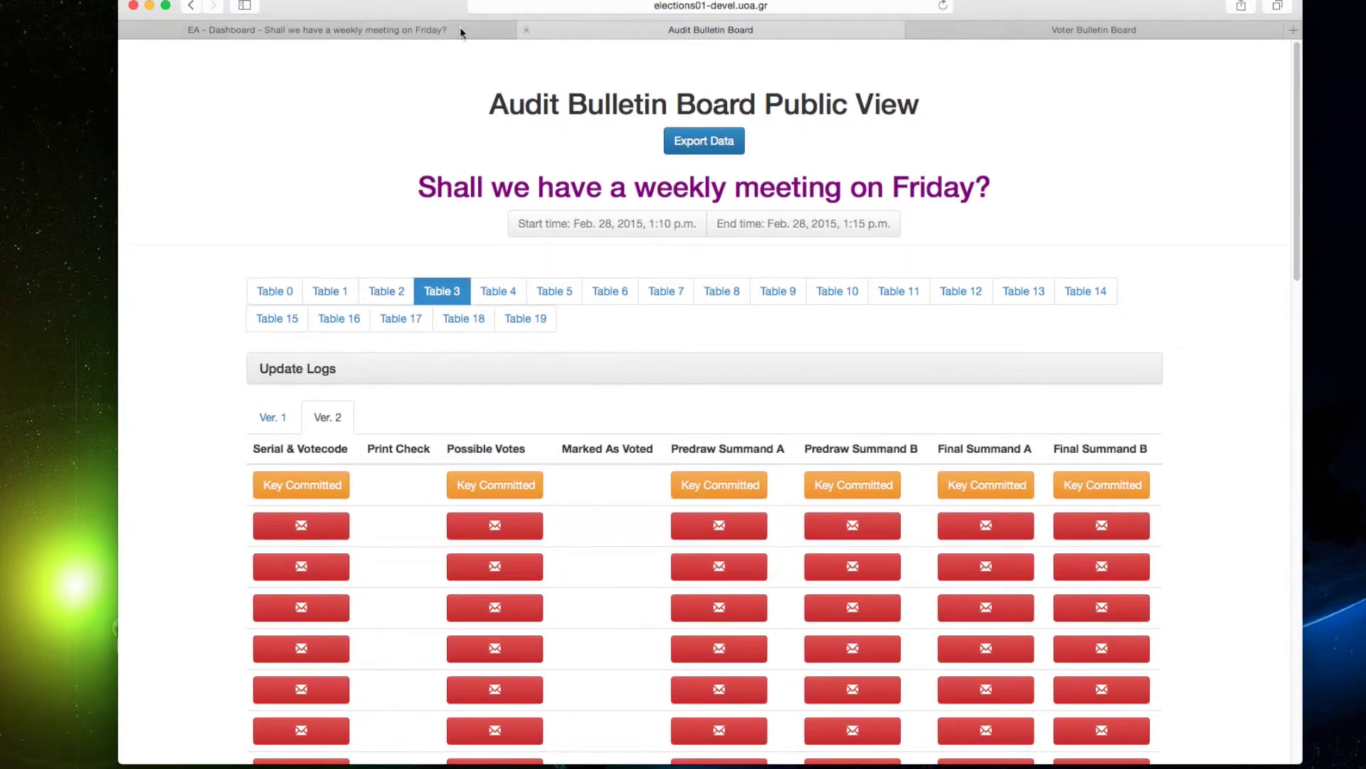
pyautogui.click(395, 28)
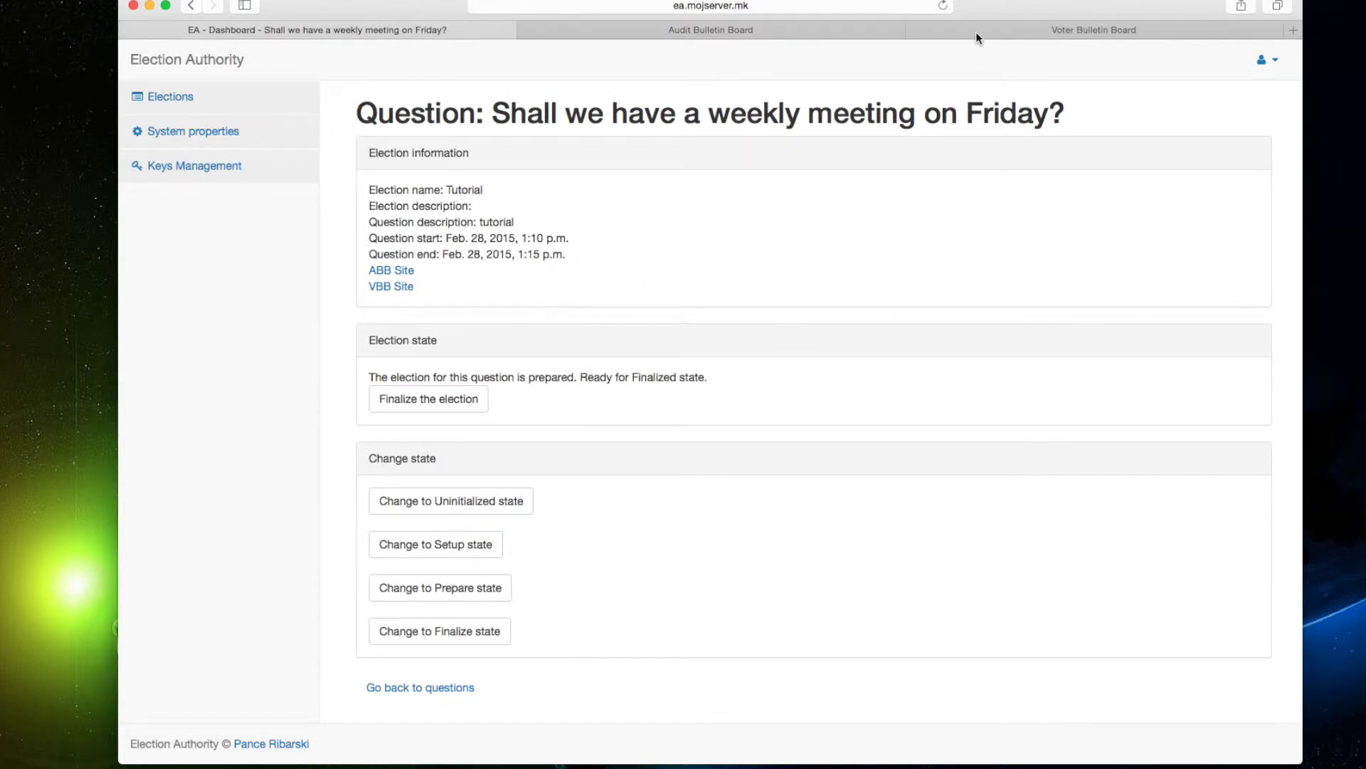
# Copy the vote-codes URL from the url.txt notes file.
pyautogui.click(976, 32)
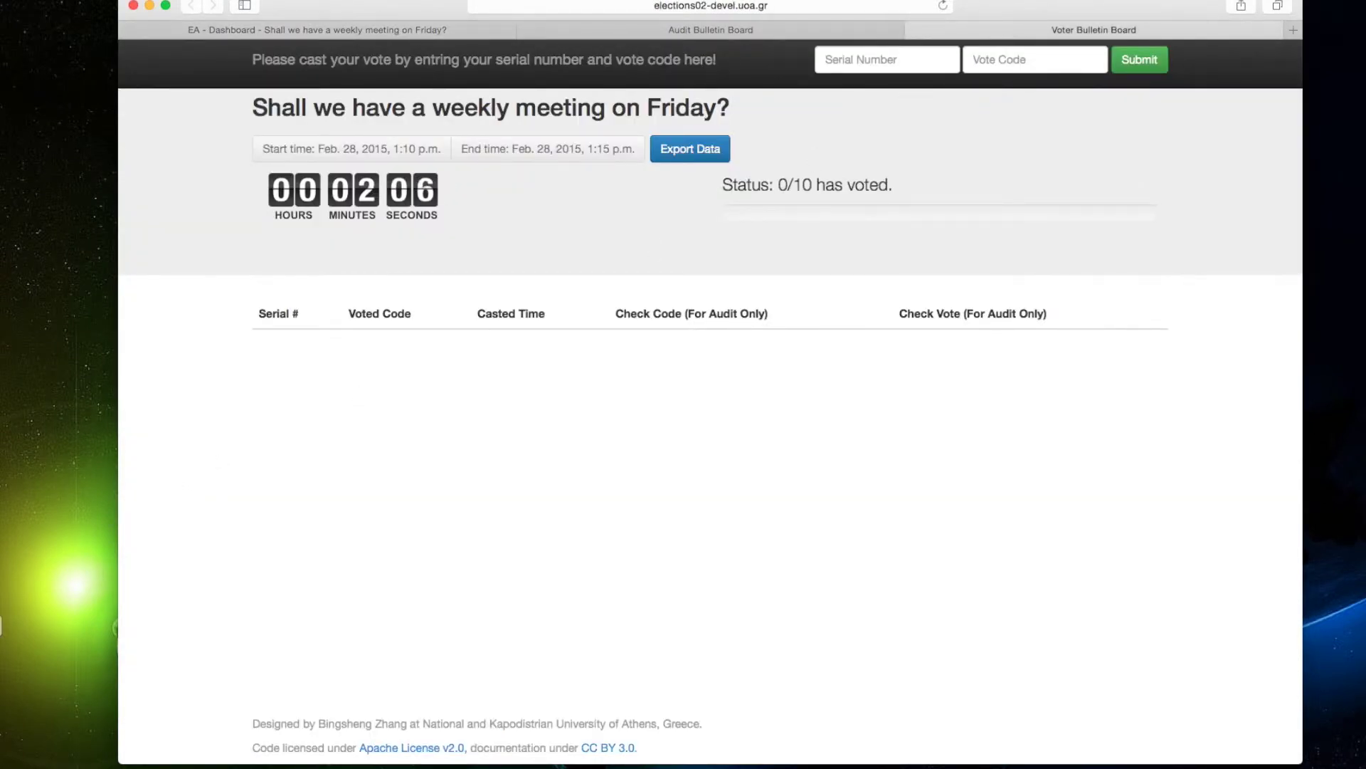
pyautogui.press('super+Tab')
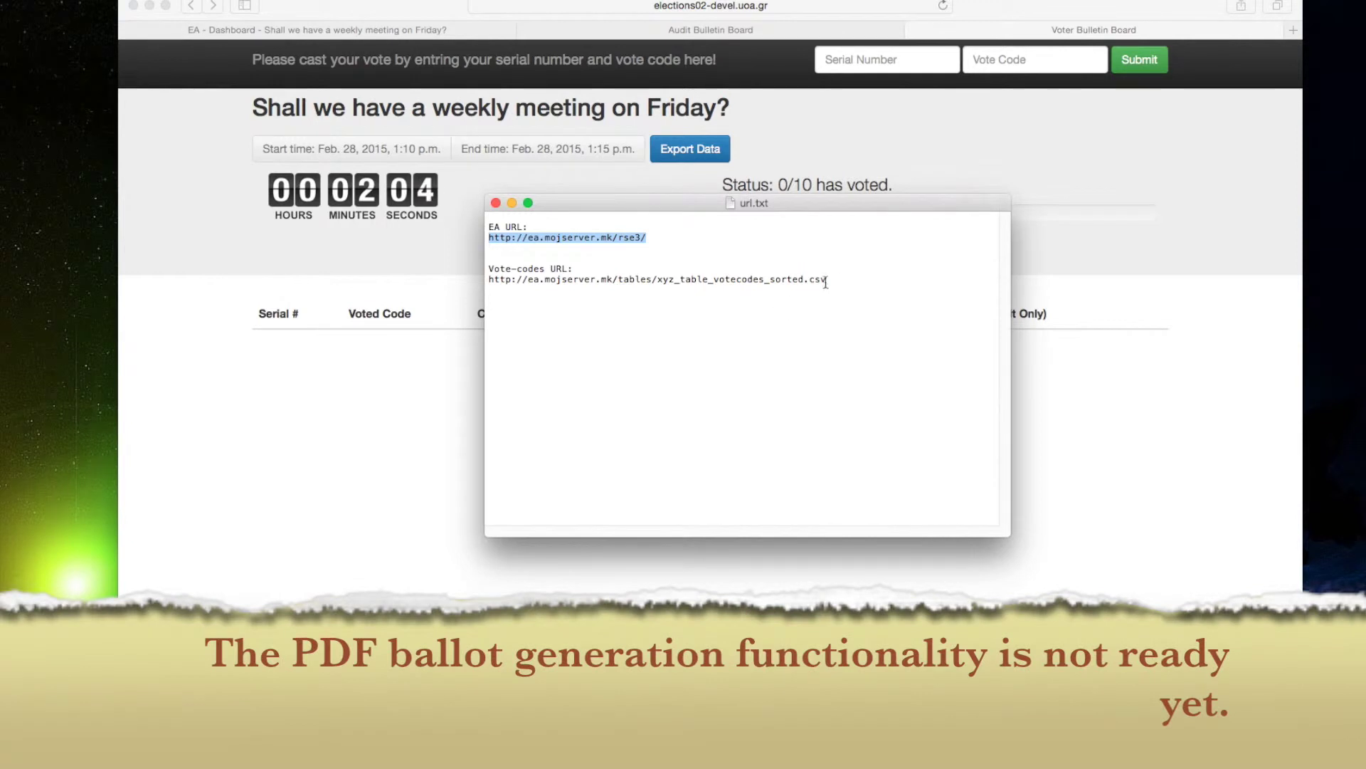
pyautogui.click(839, 278)
pyautogui.moveTo(840, 278); pyautogui.dragTo(490, 279)
pyautogui.press('super+c')
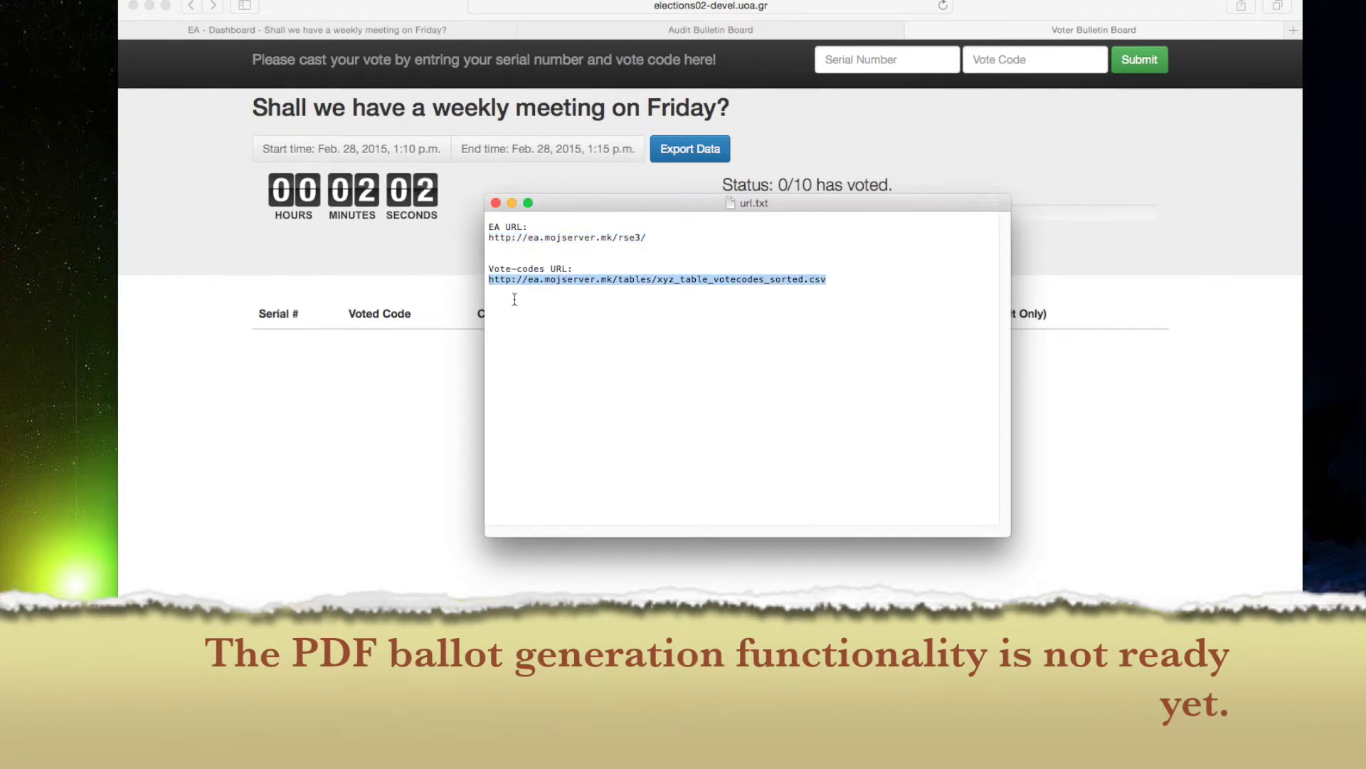
pyautogui.click(442, 391)
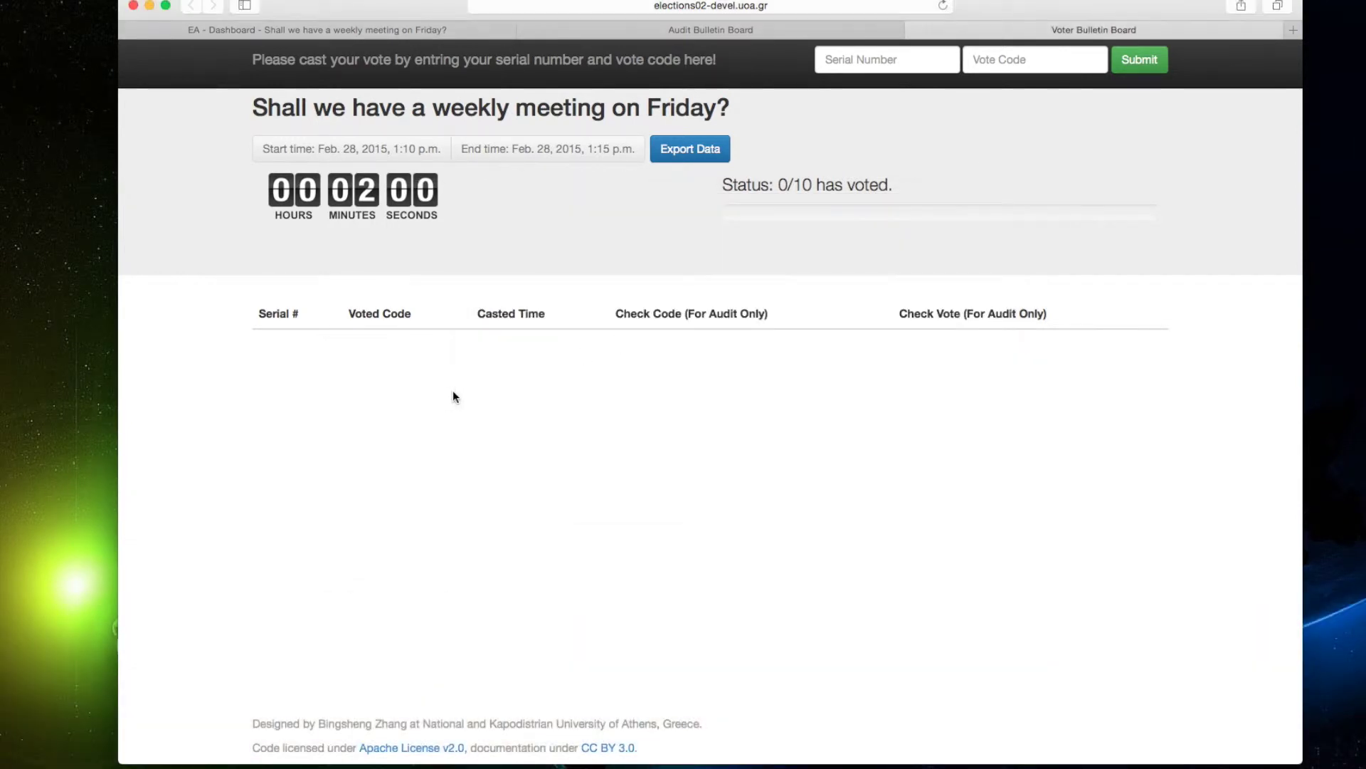
# Load the vote-codes CSV in a new tab and select ballot 1b's code 9088.
pyautogui.click(1292, 29)
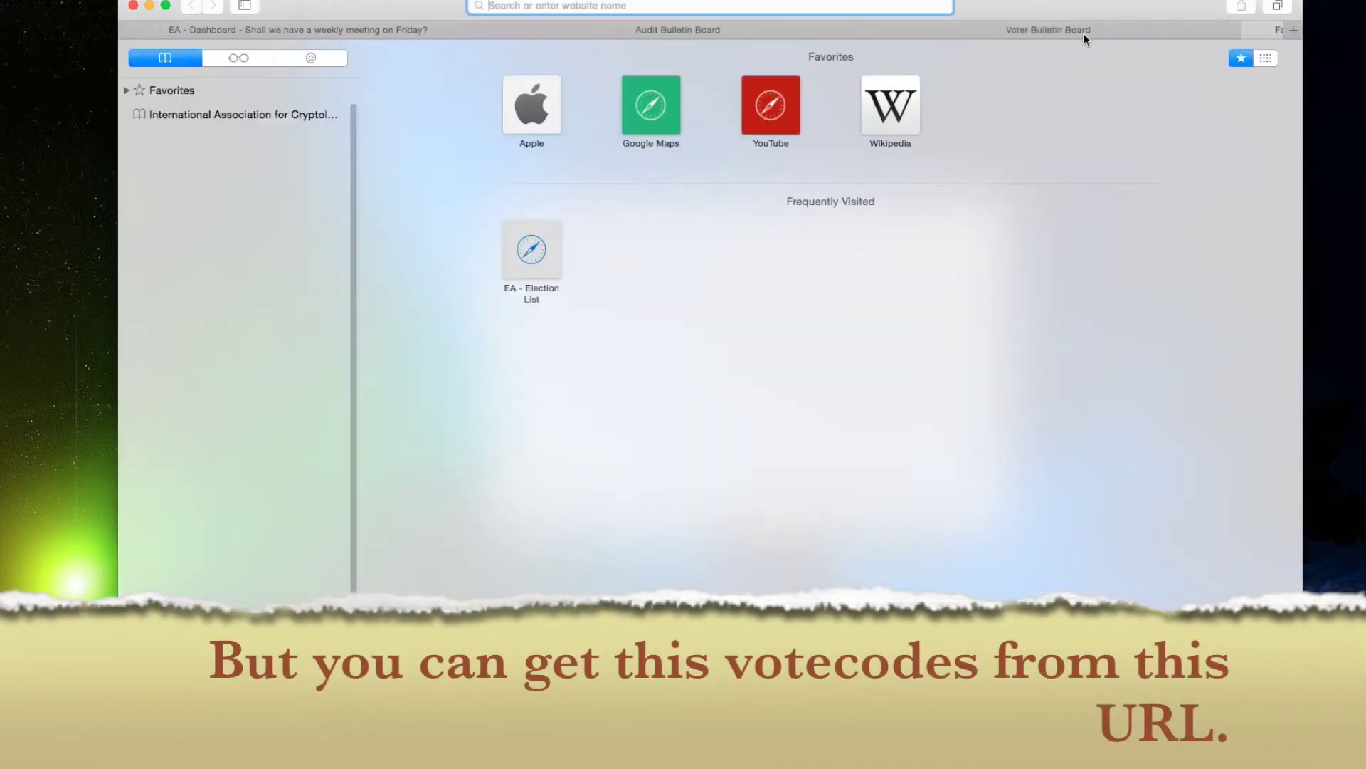
pyautogui.press('super+v')
pyautogui.press('Return')
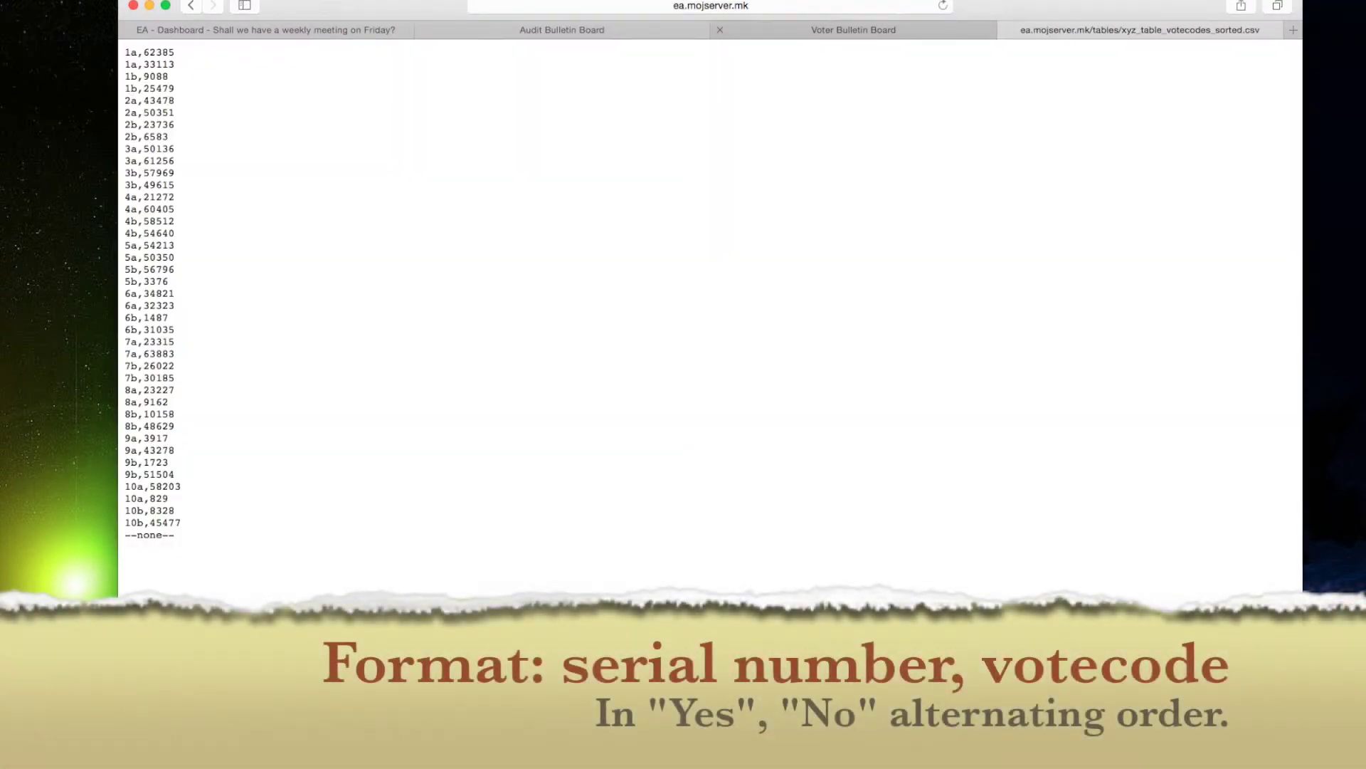
pyautogui.moveTo(125, 52); pyautogui.dragTo(234, 92)
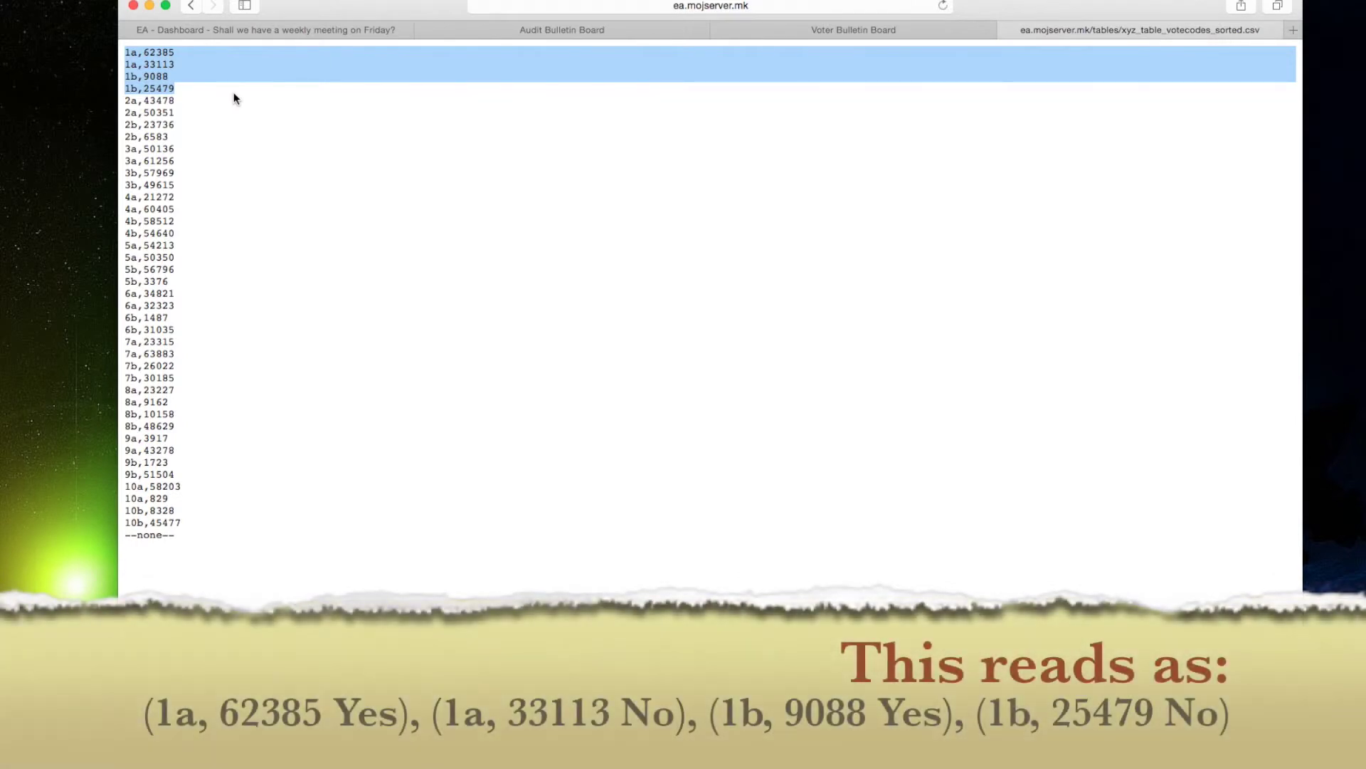
pyautogui.doubleClick(155, 77)
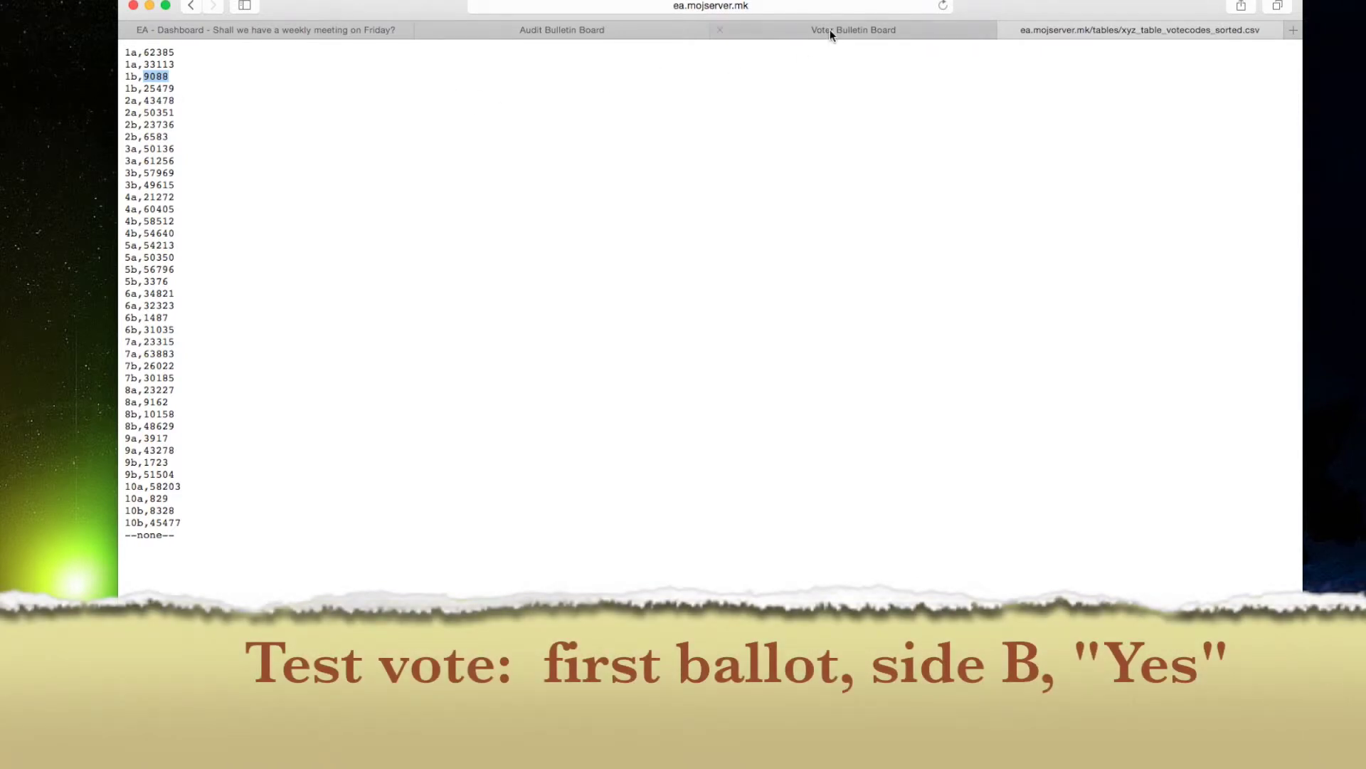
# Submit a vote for ballot 1b with vote code 9088 on the Voter Bulletin Board.
pyautogui.click(829, 31)
pyautogui.click(863, 59)
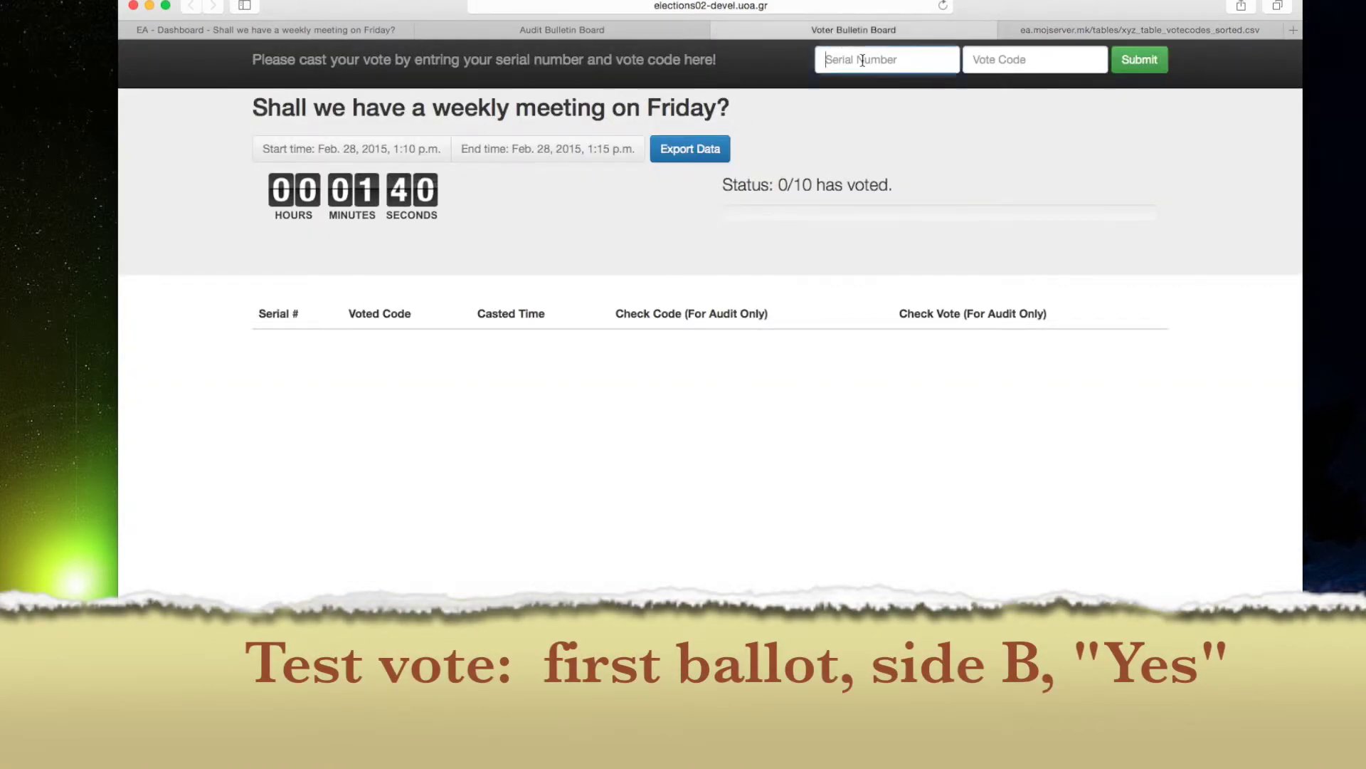
pyautogui.write('1b')
pyautogui.click(1035, 66)
pyautogui.write('9088')
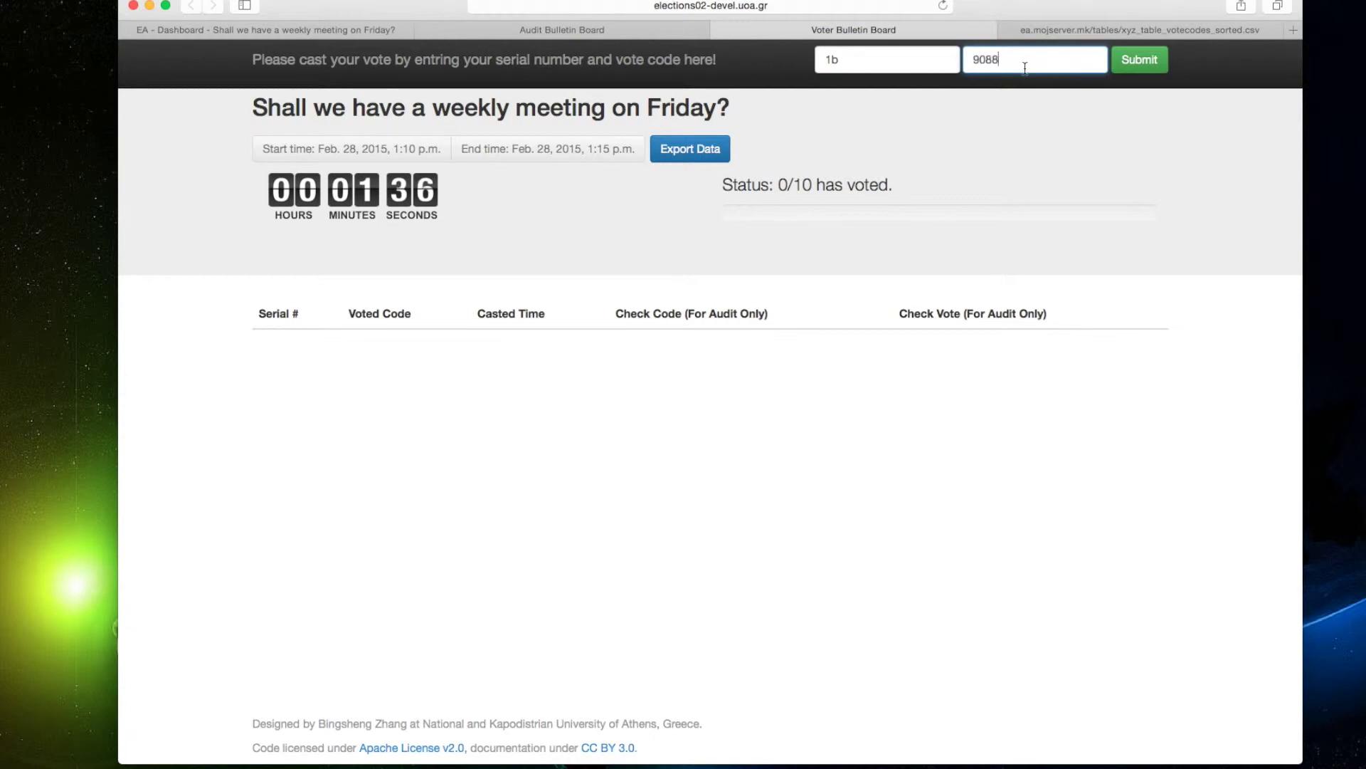
pyautogui.click(1151, 67)
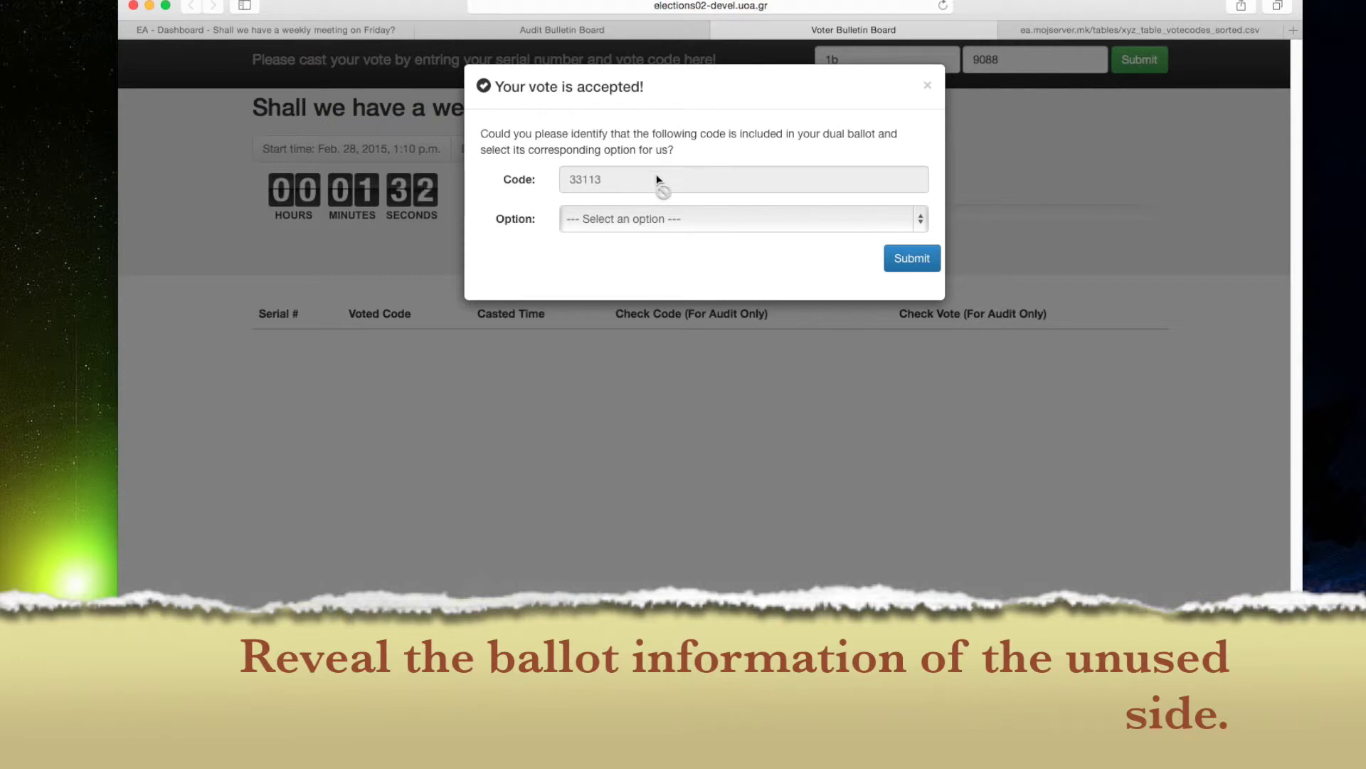
# Answer check code 33113 as No, then reload the board to show 1/10 voted.
pyautogui.click(1098, 29)
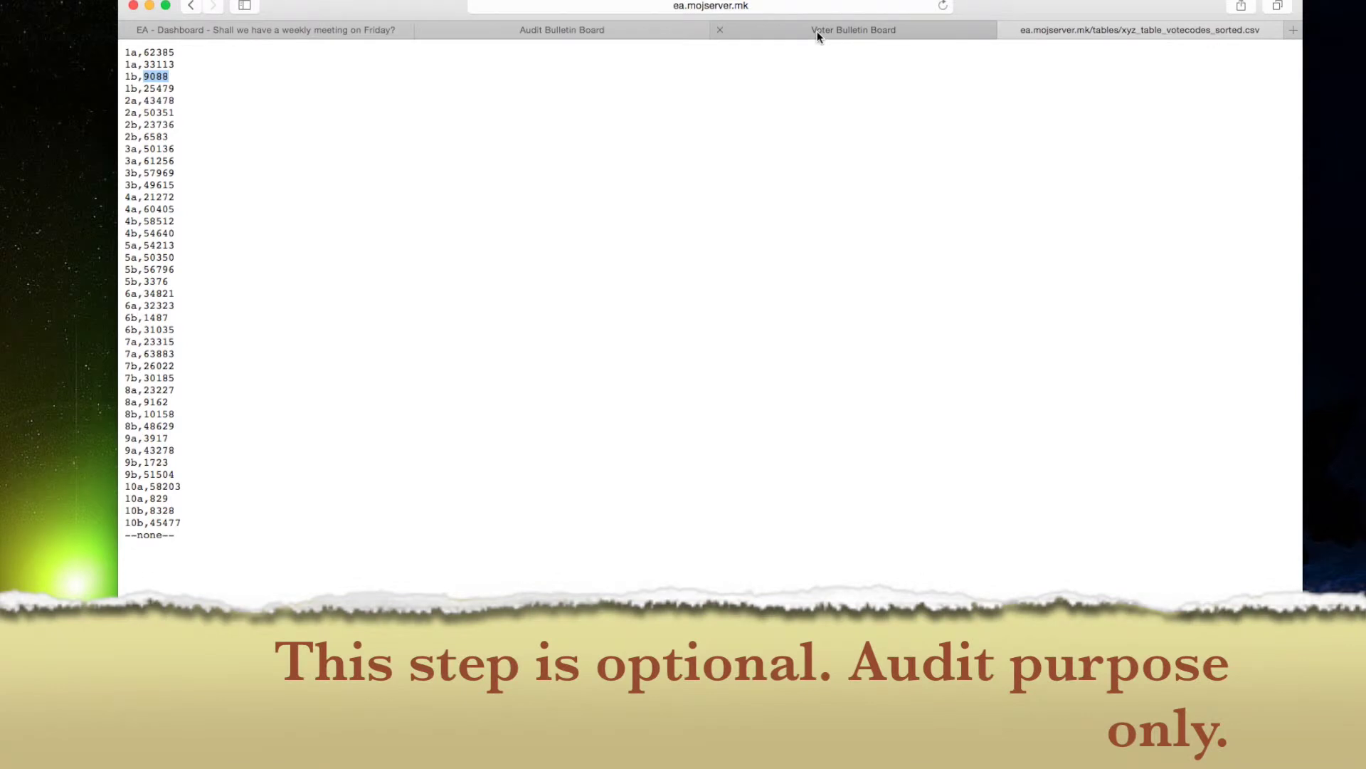
pyautogui.click(817, 31)
pyautogui.click(613, 216)
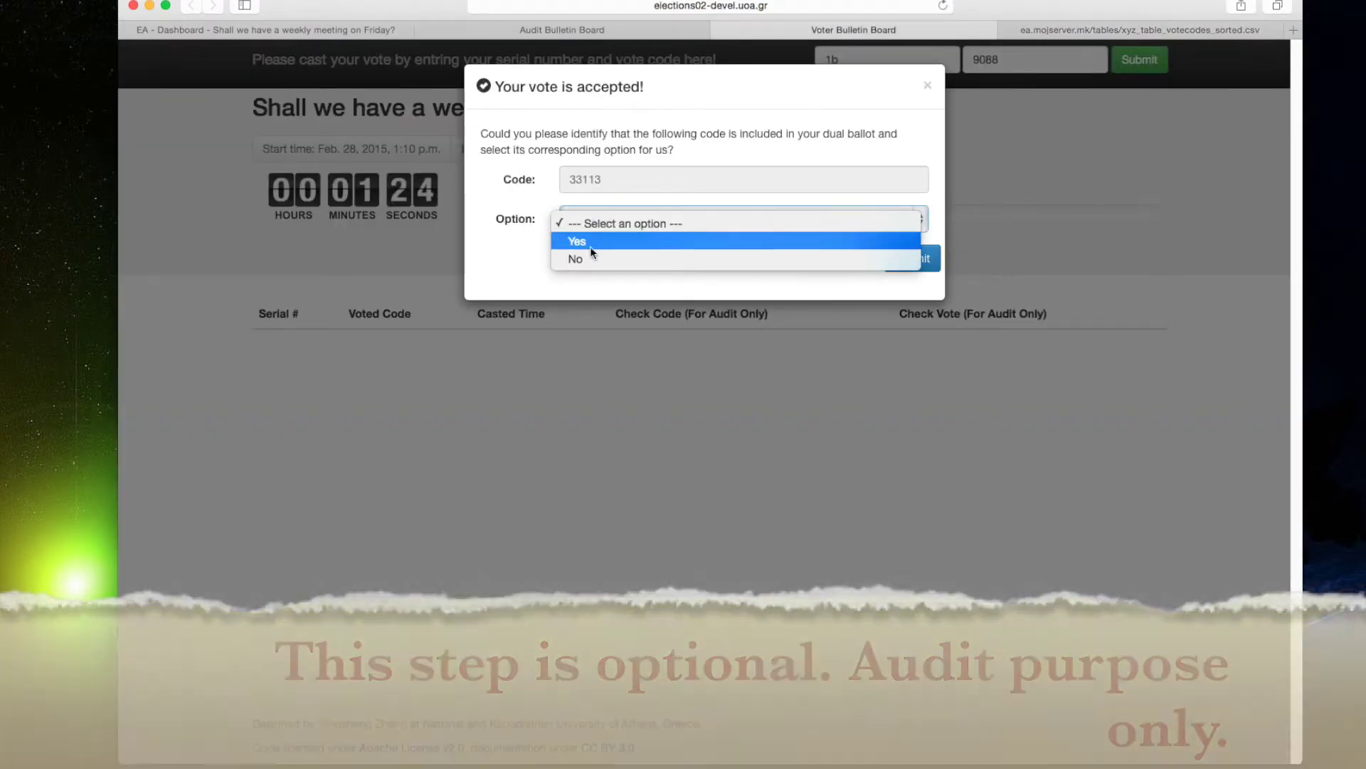
pyautogui.click(579, 258)
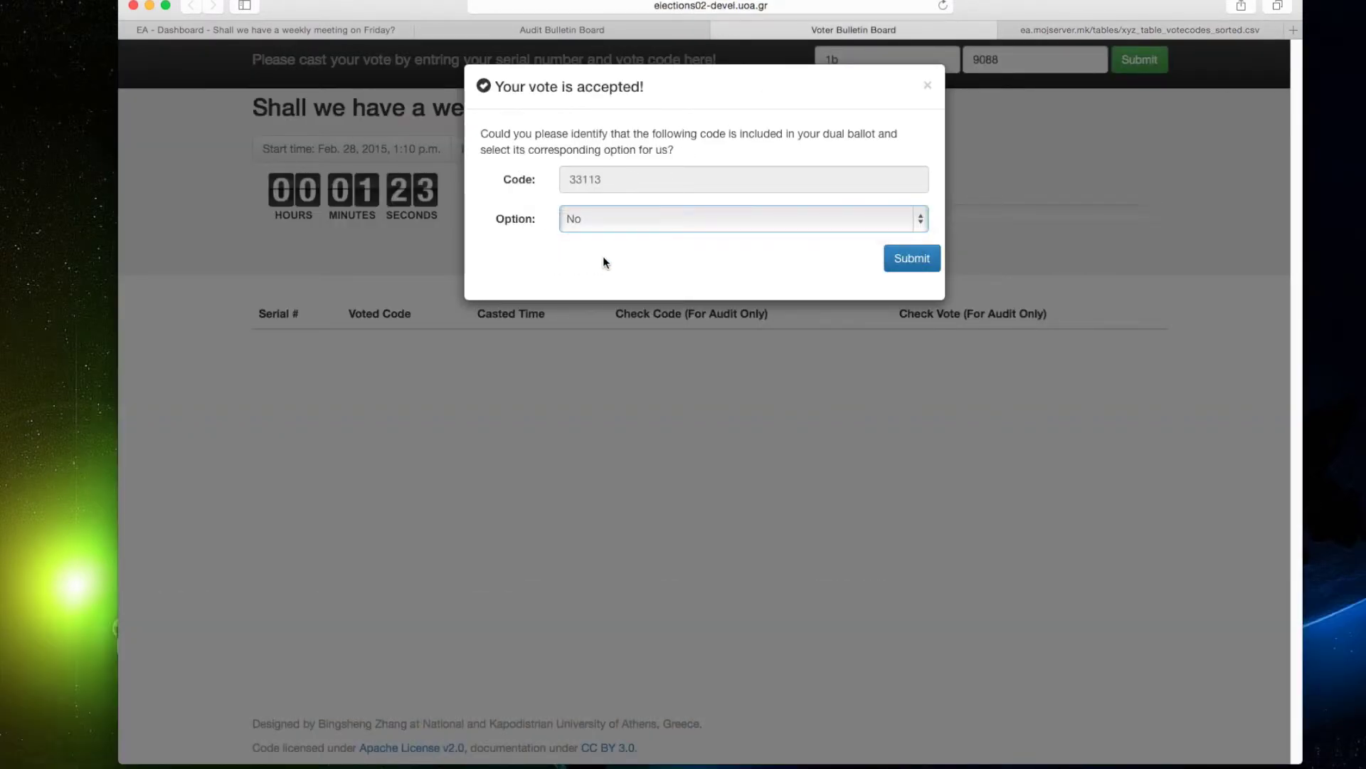
pyautogui.click(899, 260)
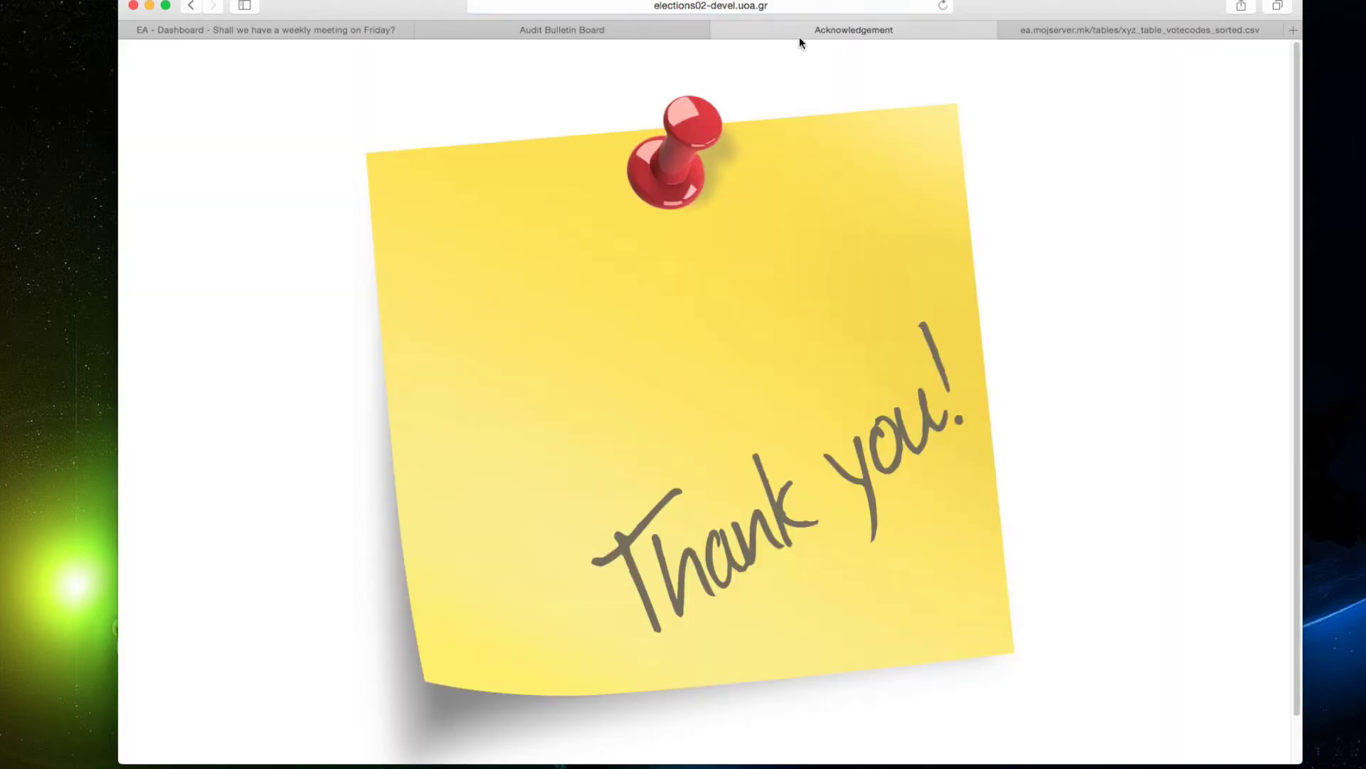
pyautogui.click(801, 9)
pyautogui.press('Return')
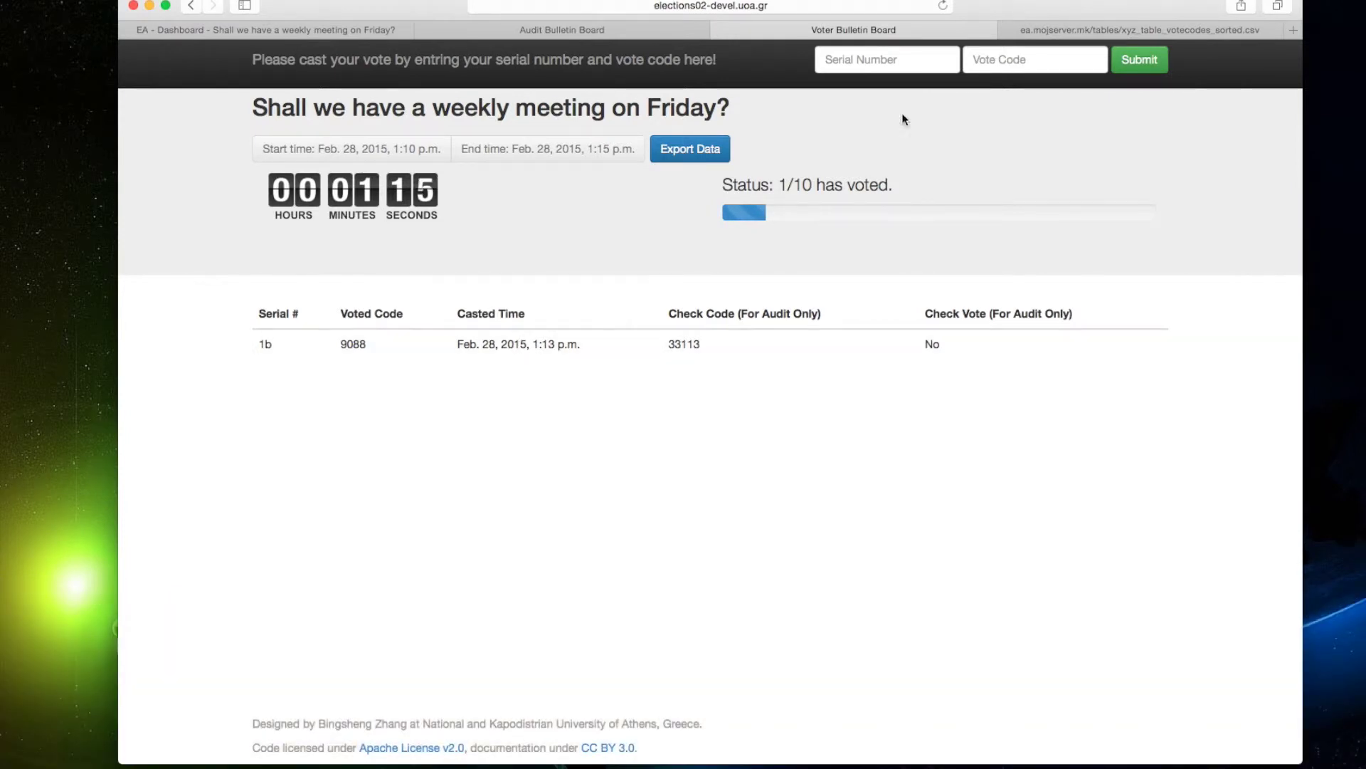
# Copy vote code 23227 from the vote-codes list and submit it for ballot 8a.
pyautogui.click(1088, 30)
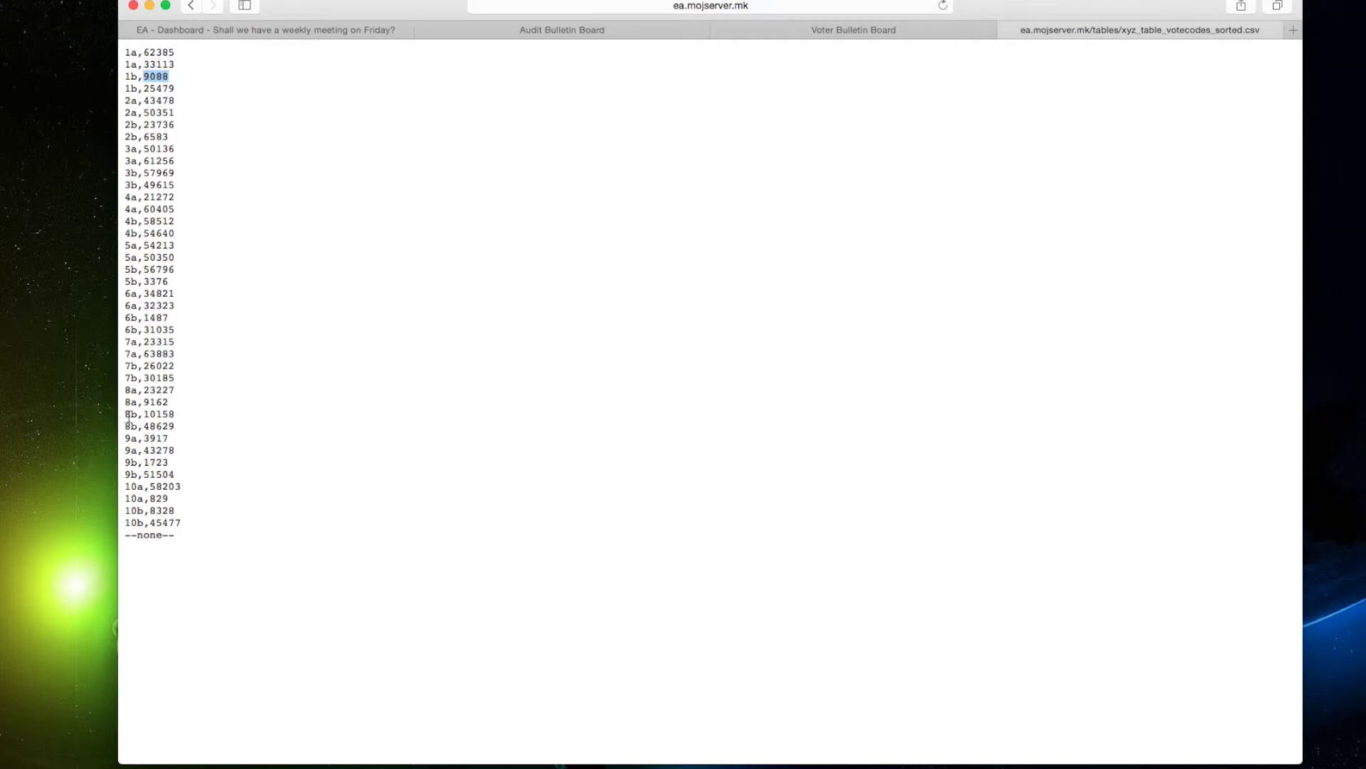
pyautogui.doubleClick(158, 390)
pyautogui.click(780, 27)
pyautogui.click(862, 57)
pyautogui.write('8a')
pyautogui.click(1055, 60)
pyautogui.write('23227')
pyautogui.click(1139, 65)
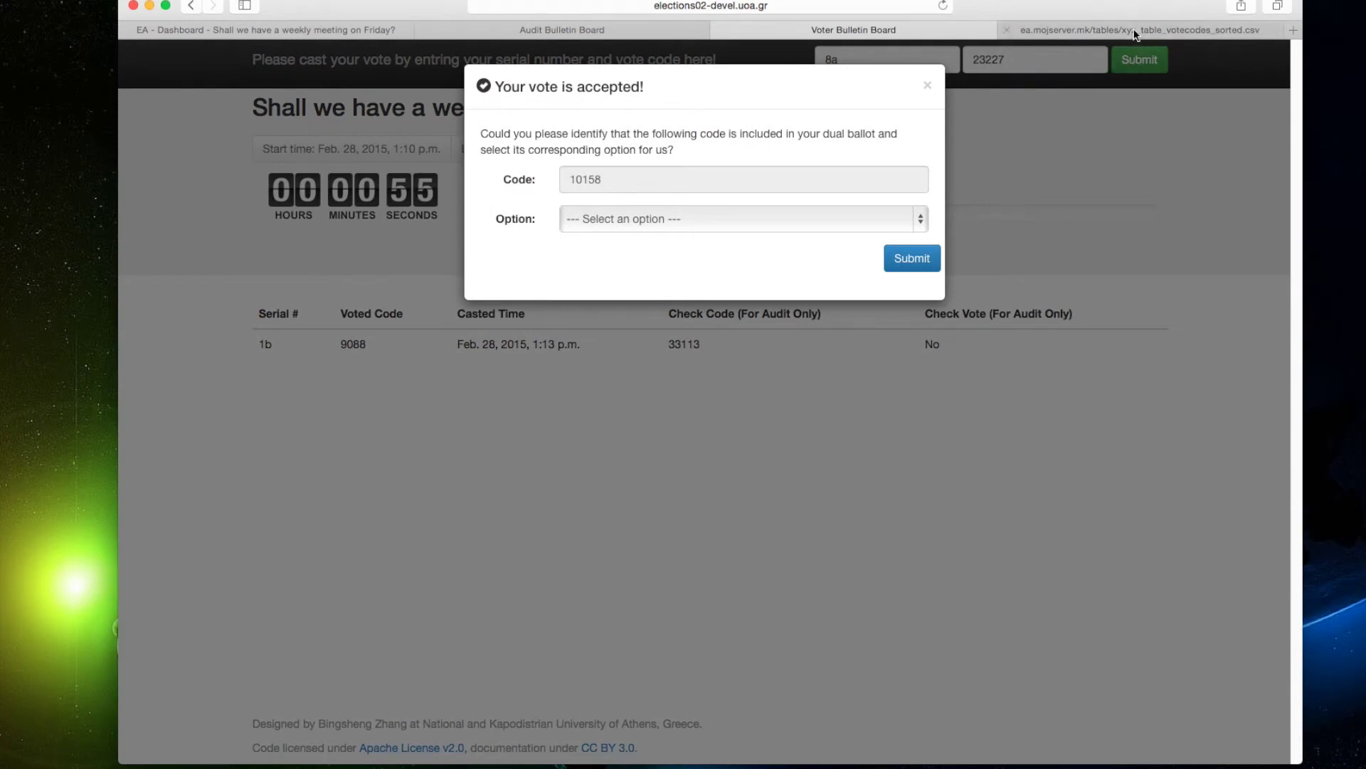
# Answer check code 10158 as Yes and reload the board to reach 2/10 voted.
pyautogui.click(1134, 32)
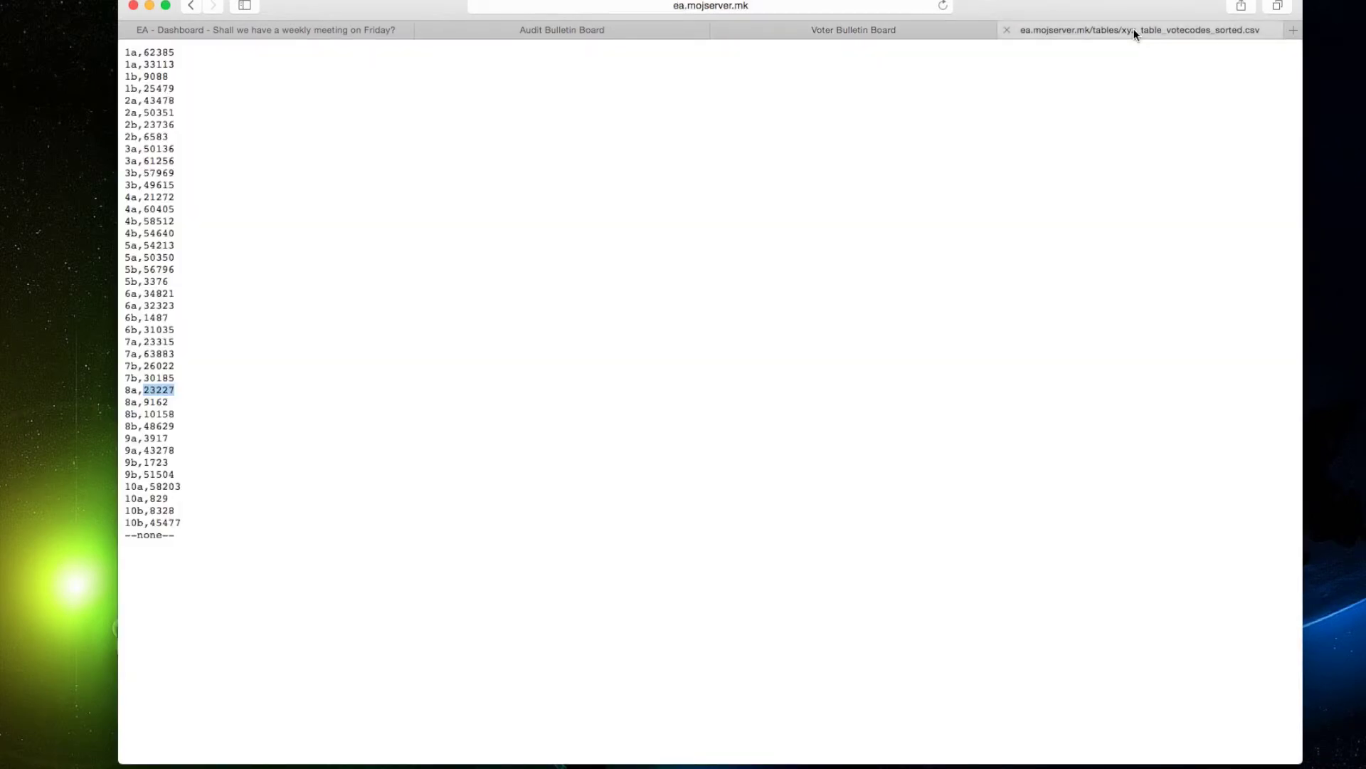
pyautogui.doubleClick(154, 414)
pyautogui.doubleClick(159, 427)
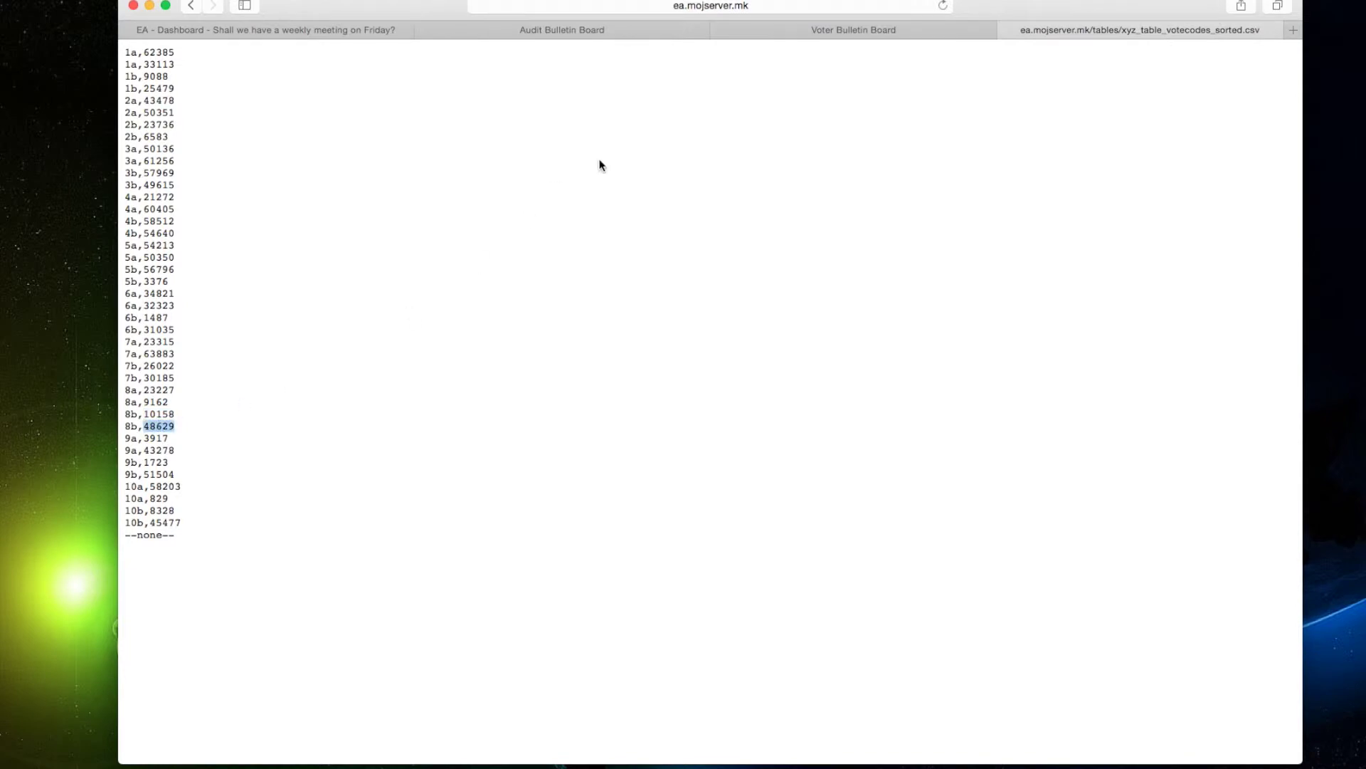
pyautogui.click(891, 32)
pyautogui.click(617, 180)
pyautogui.click(637, 219)
pyautogui.click(595, 236)
pyautogui.click(909, 258)
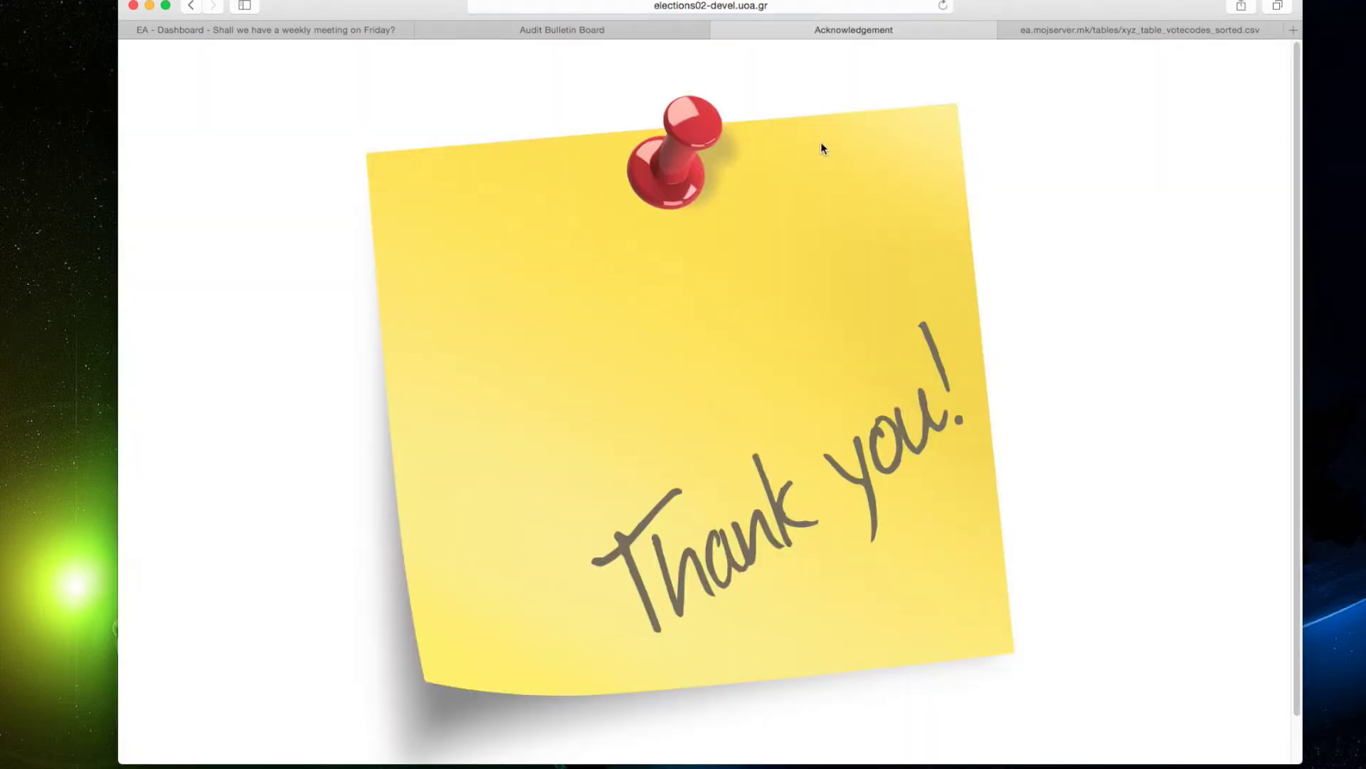
pyautogui.click(787, 11)
pyautogui.press('Return')
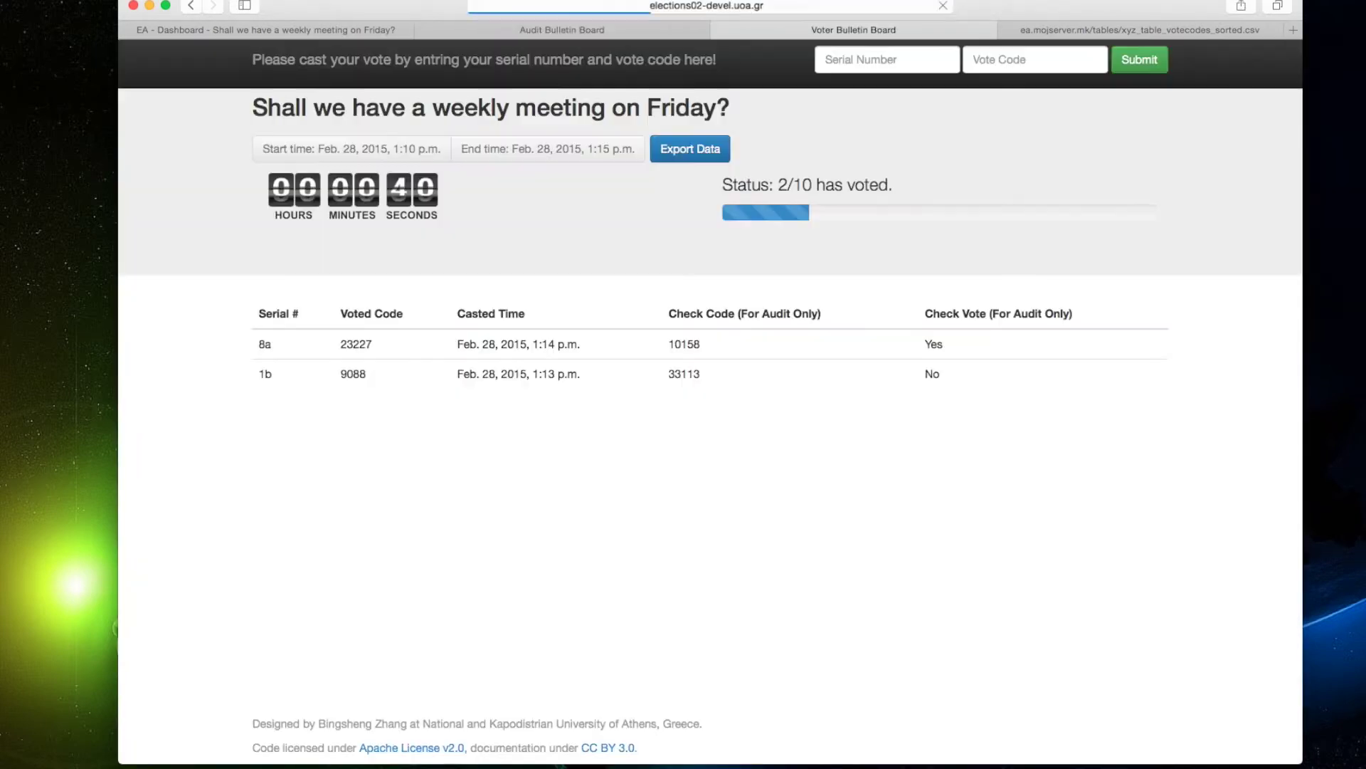
pyautogui.click(1055, 36)
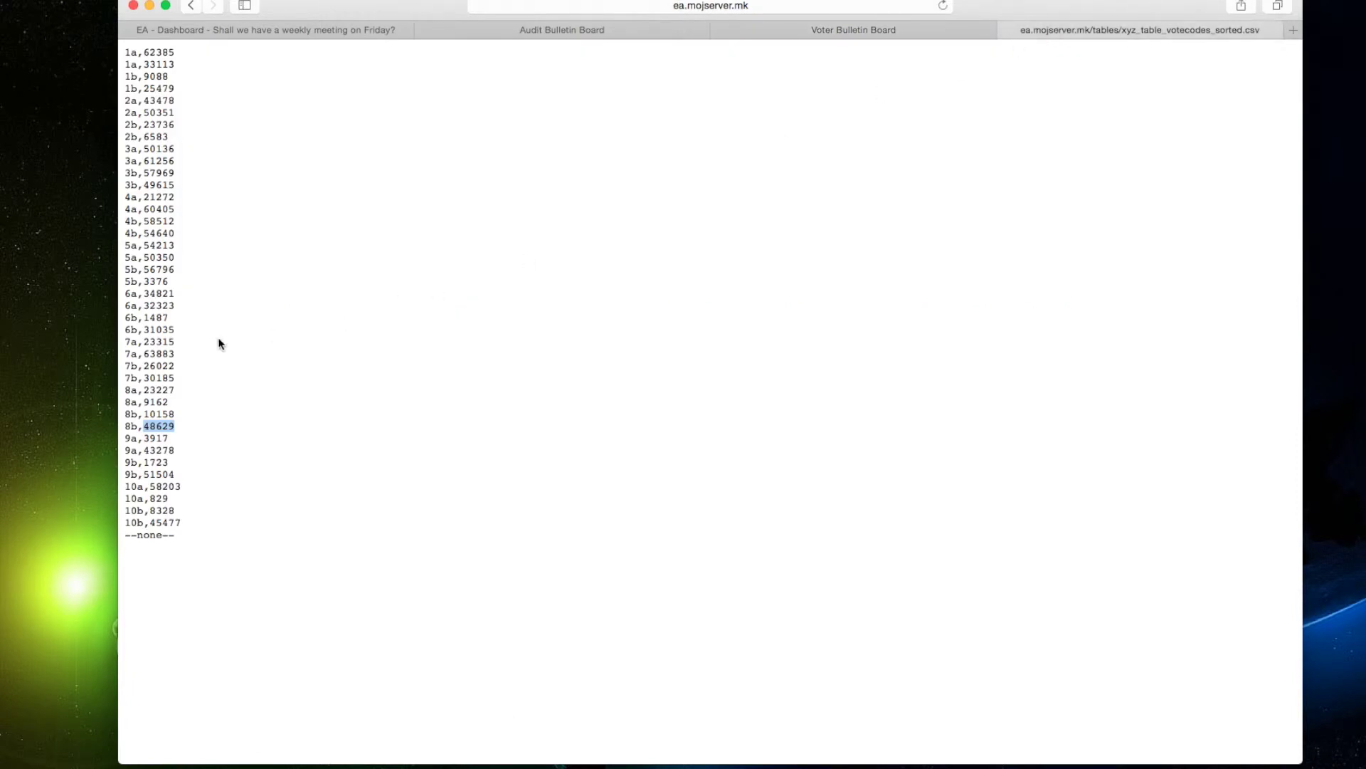
pyautogui.doubleClick(161, 356)
pyautogui.press('super+c')
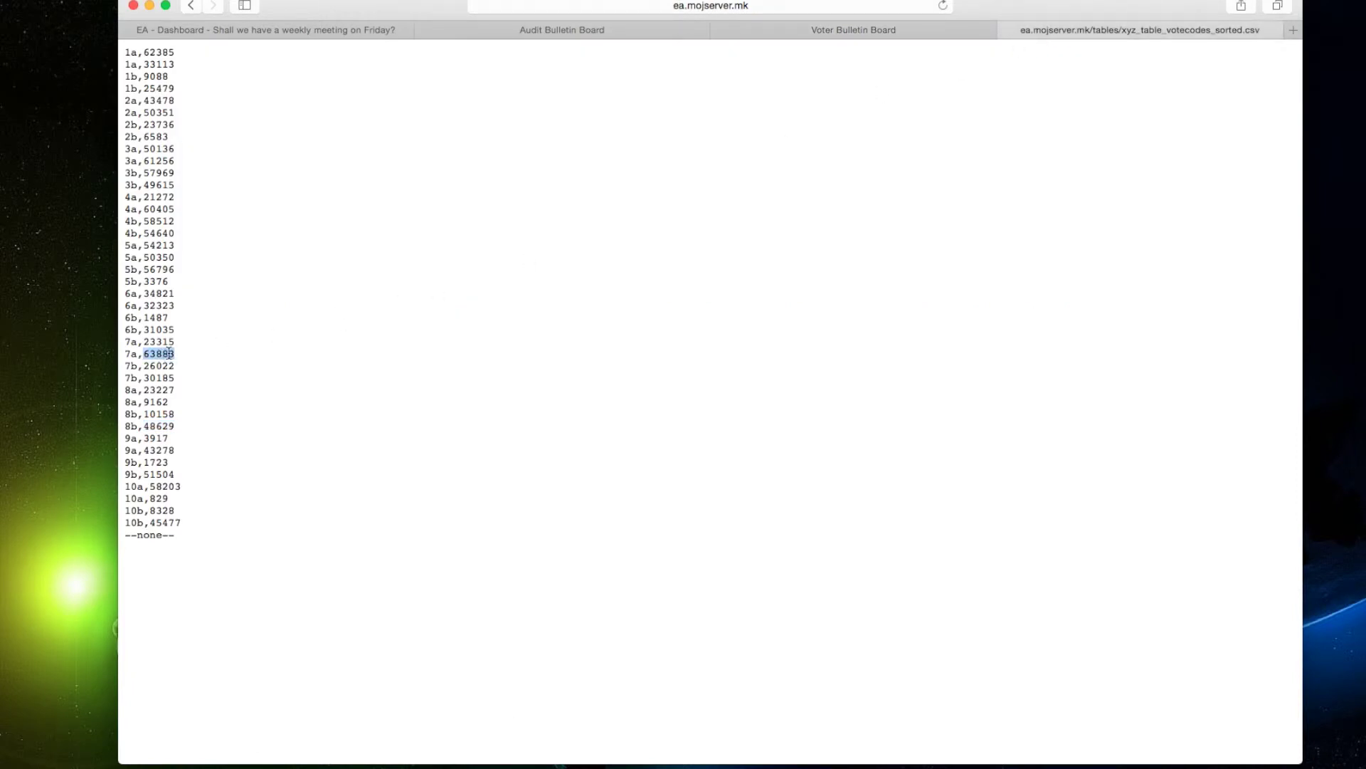
pyautogui.click(830, 27)
pyautogui.click(852, 61)
pyautogui.write('7a')
pyautogui.click(1017, 60)
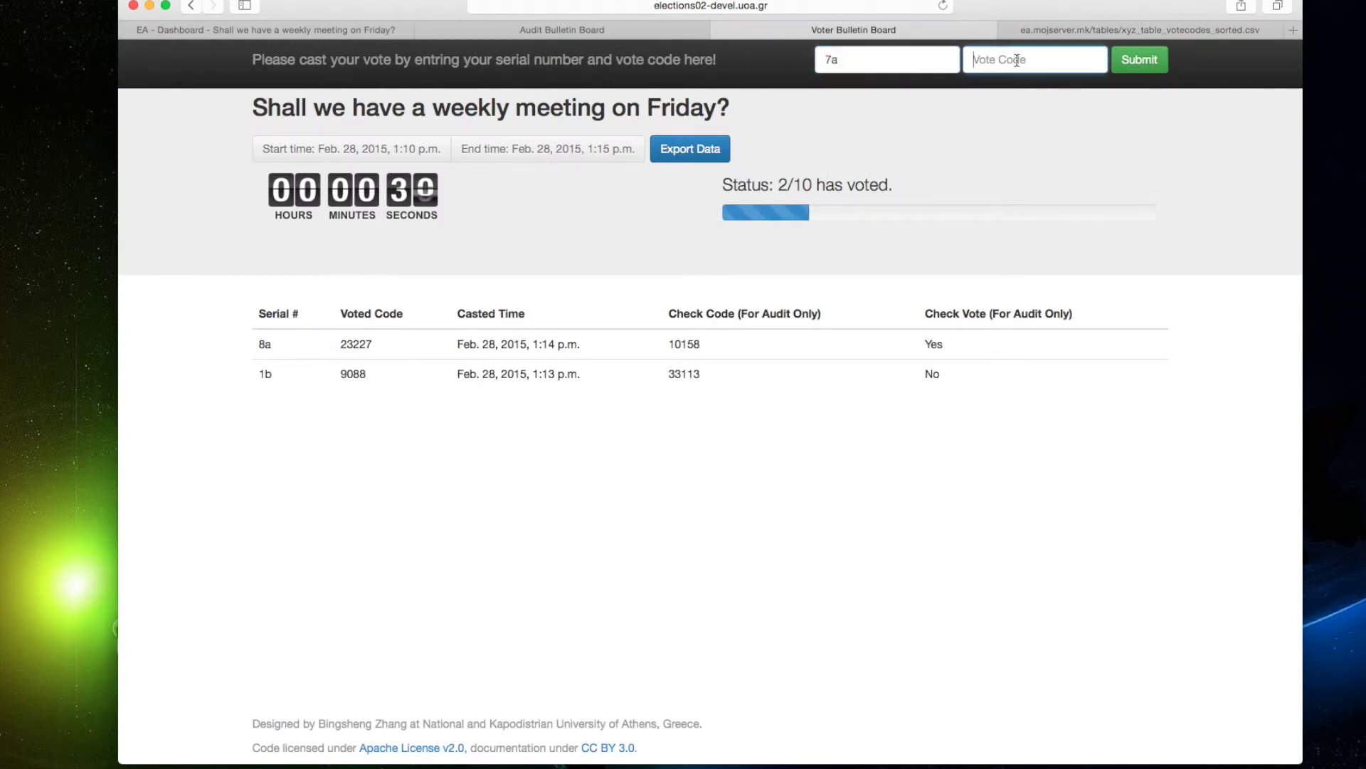
pyautogui.press('super+v')
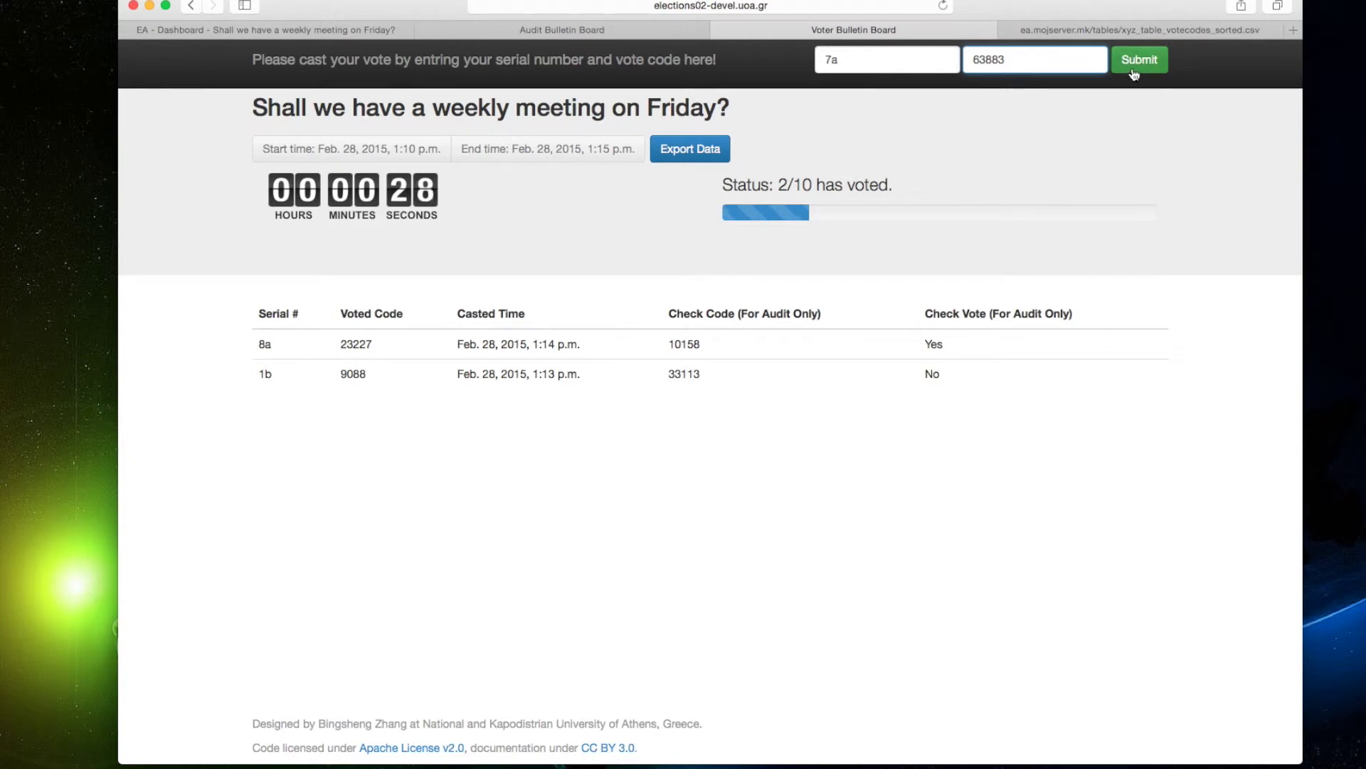
pyautogui.click(1136, 69)
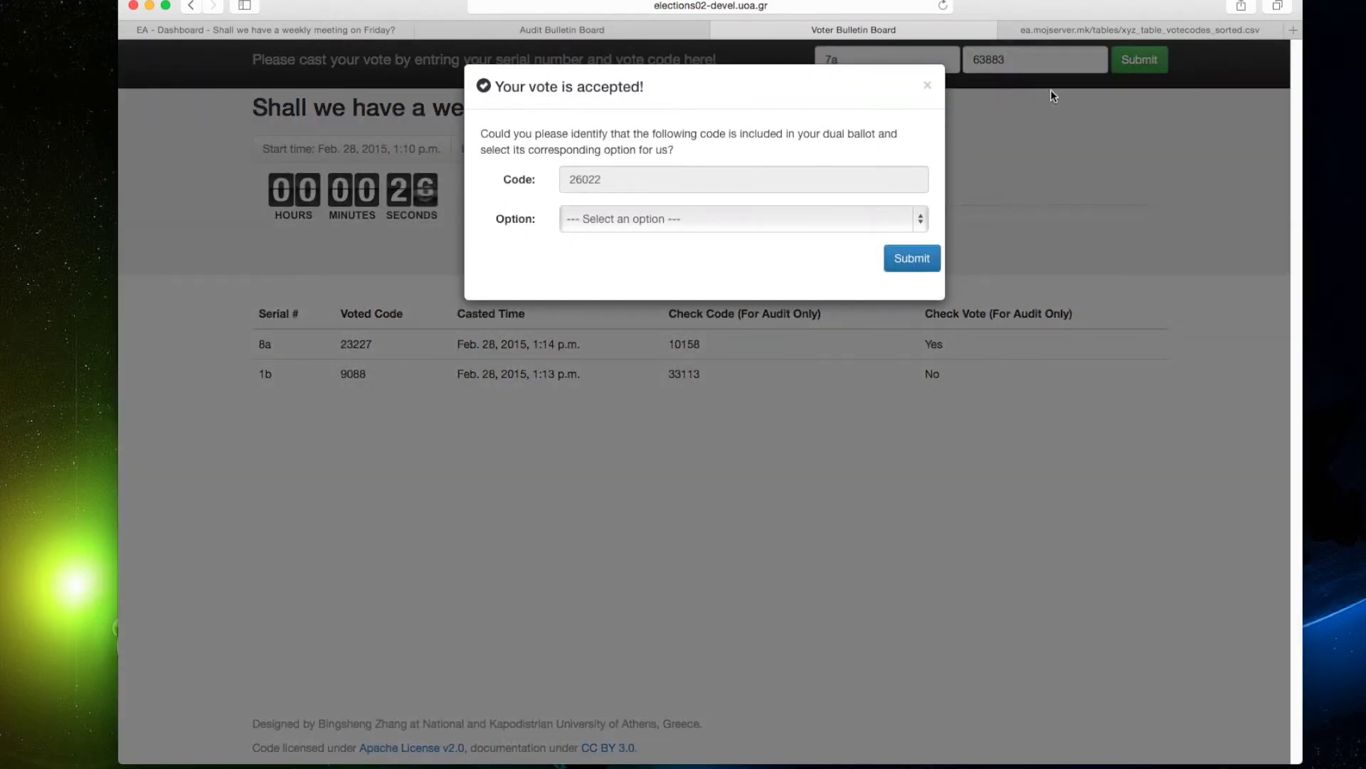
# Answer check code 26022 as Yes to reach the Thank you page.
pyautogui.click(1107, 33)
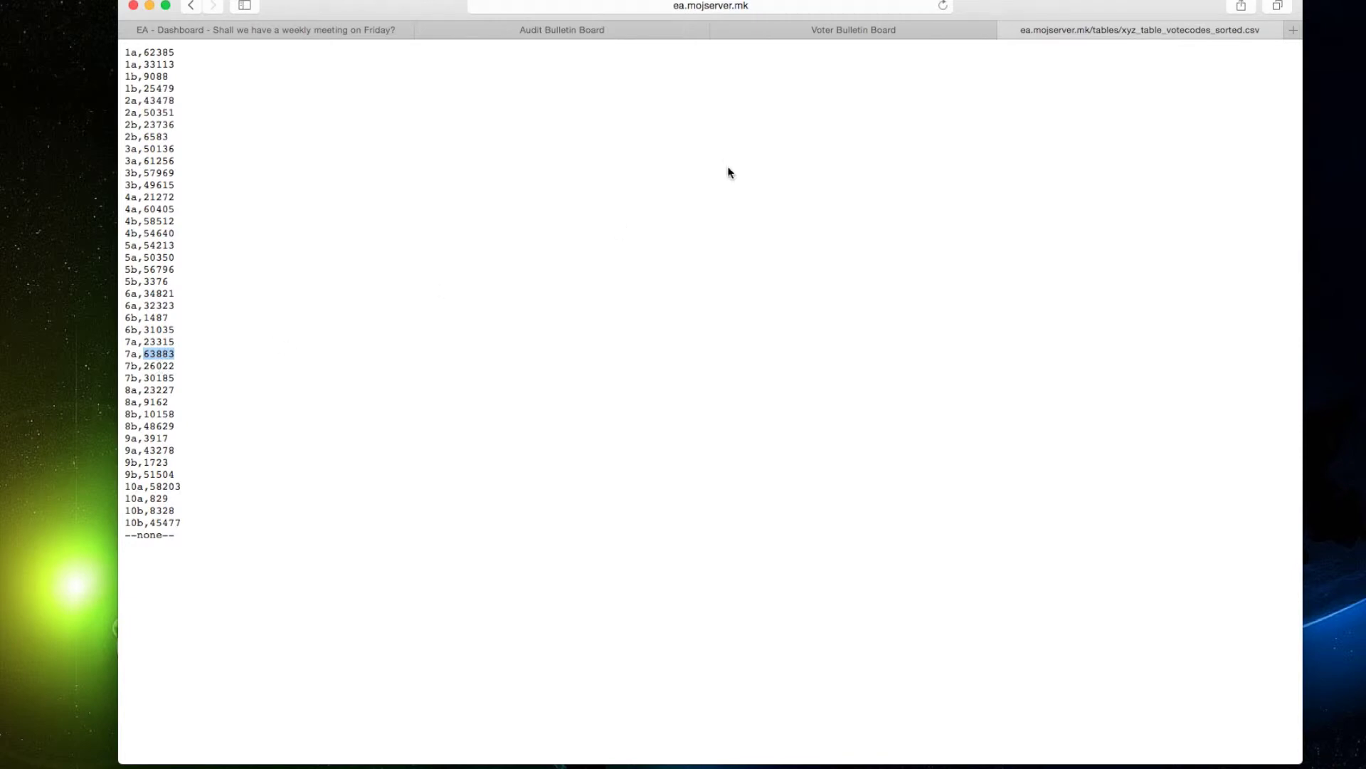
pyautogui.click(817, 36)
pyautogui.click(596, 223)
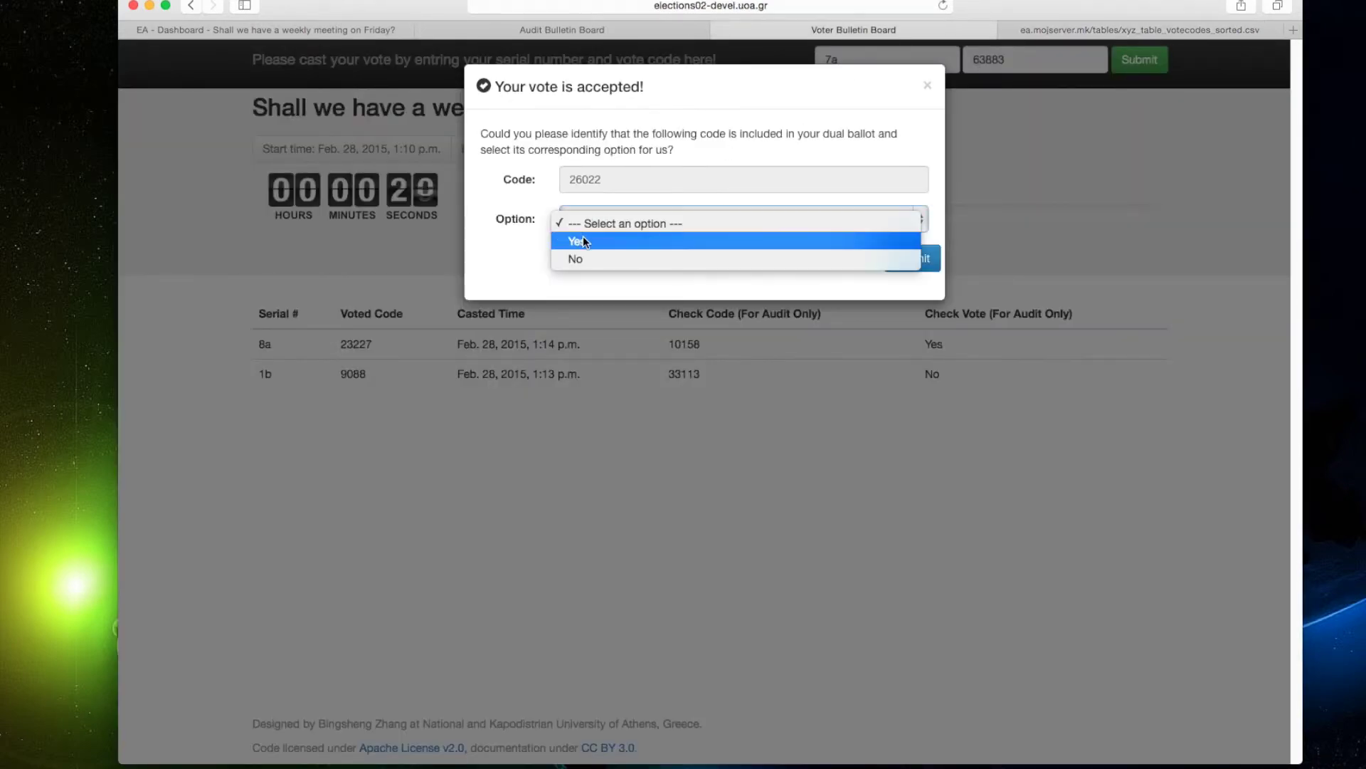
pyautogui.click(583, 237)
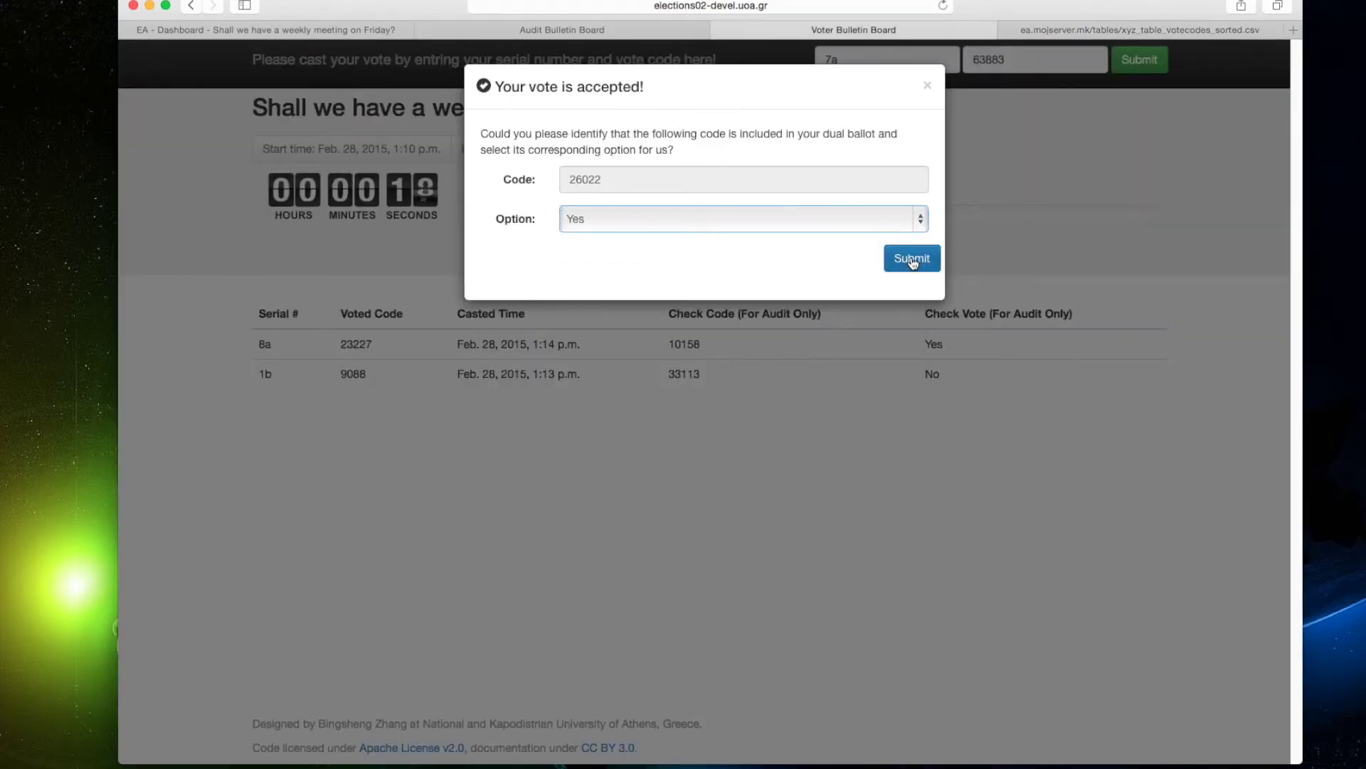
pyautogui.click(912, 258)
pyautogui.click(801, 11)
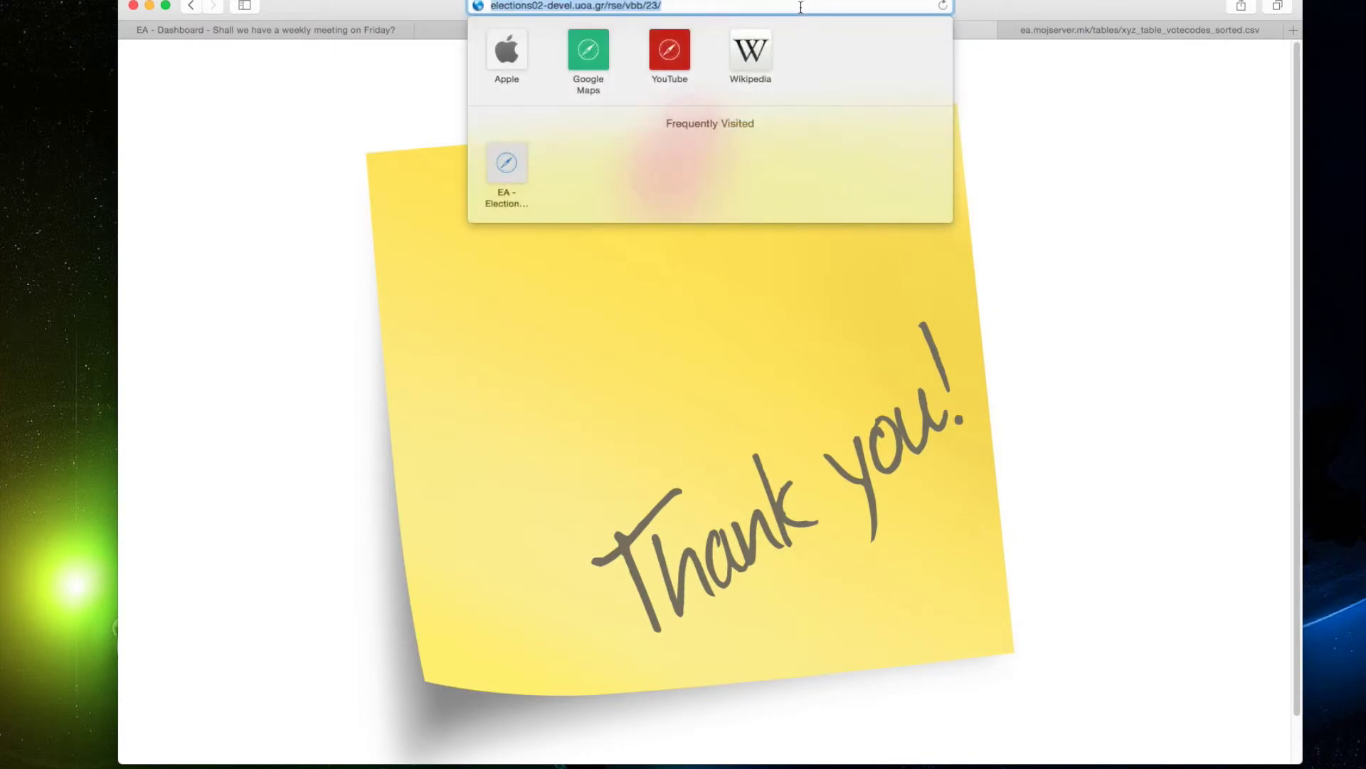
# Reload the Voter Bulletin Board so it reports the election ended with 3/10 voted.
pyautogui.press('Return')
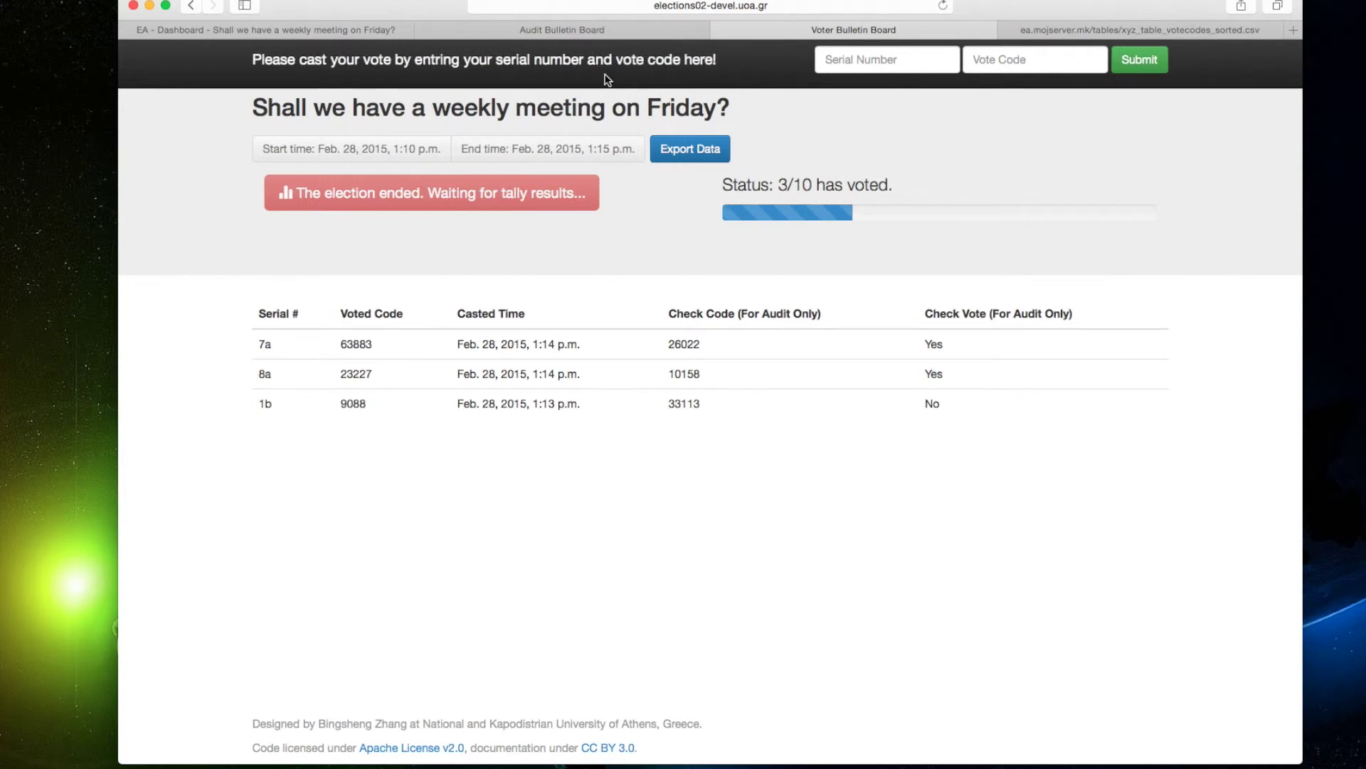
# Finalize the Tutorial election from the Election Authority question page's state panel.
pyautogui.click(351, 28)
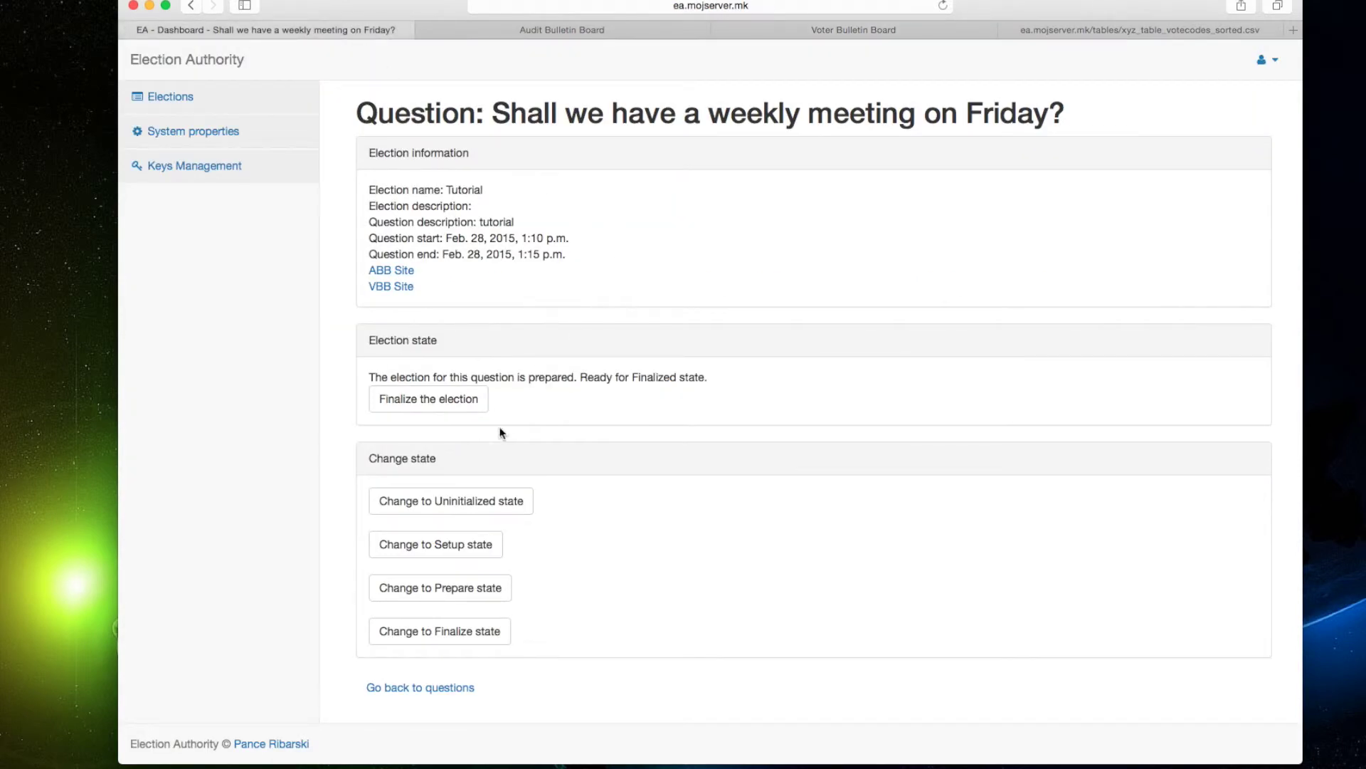
pyautogui.click(451, 406)
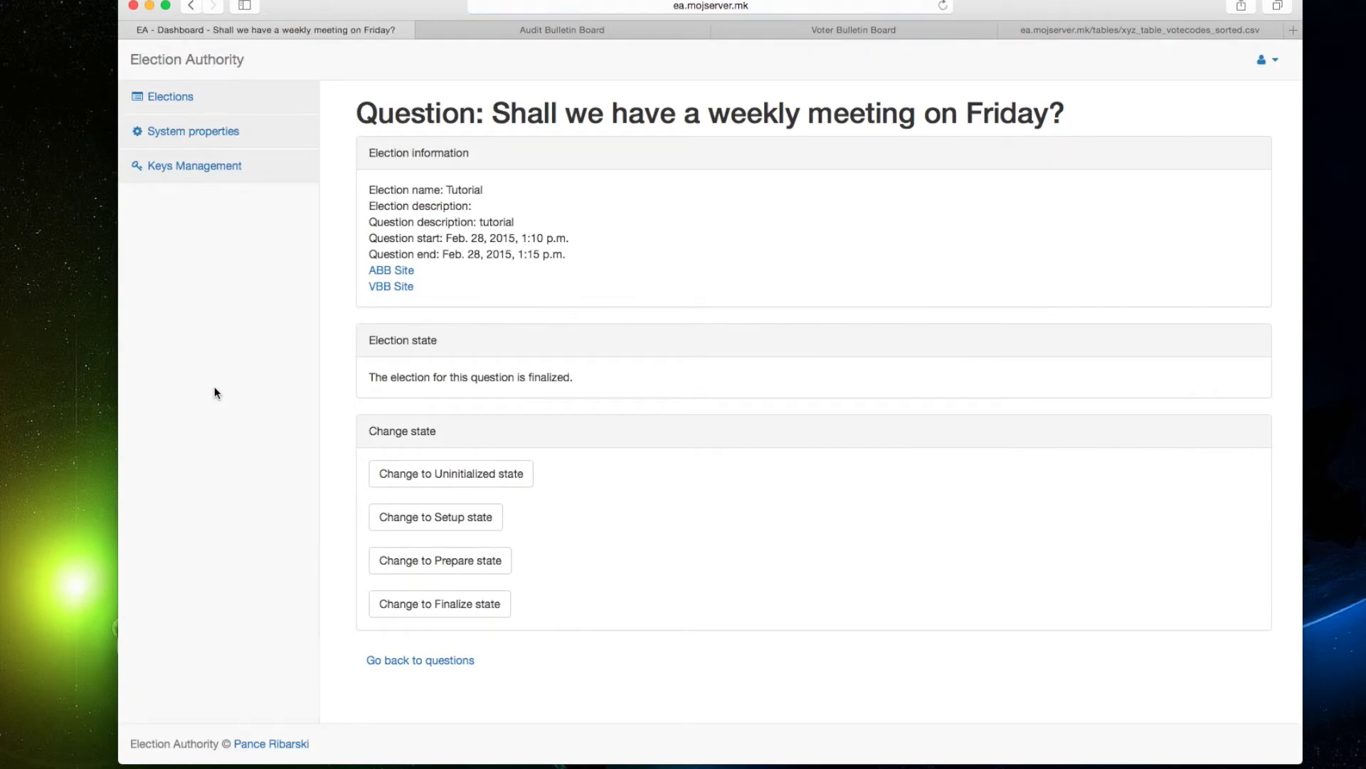
pyautogui.moveTo(405, 377); pyautogui.dragTo(546, 377)
pyautogui.click(643, 382)
# Reload the Audit Bulletin Board and review Table 0's Ver. 4 log with ballots 8a and 1b voted.
pyautogui.click(616, 27)
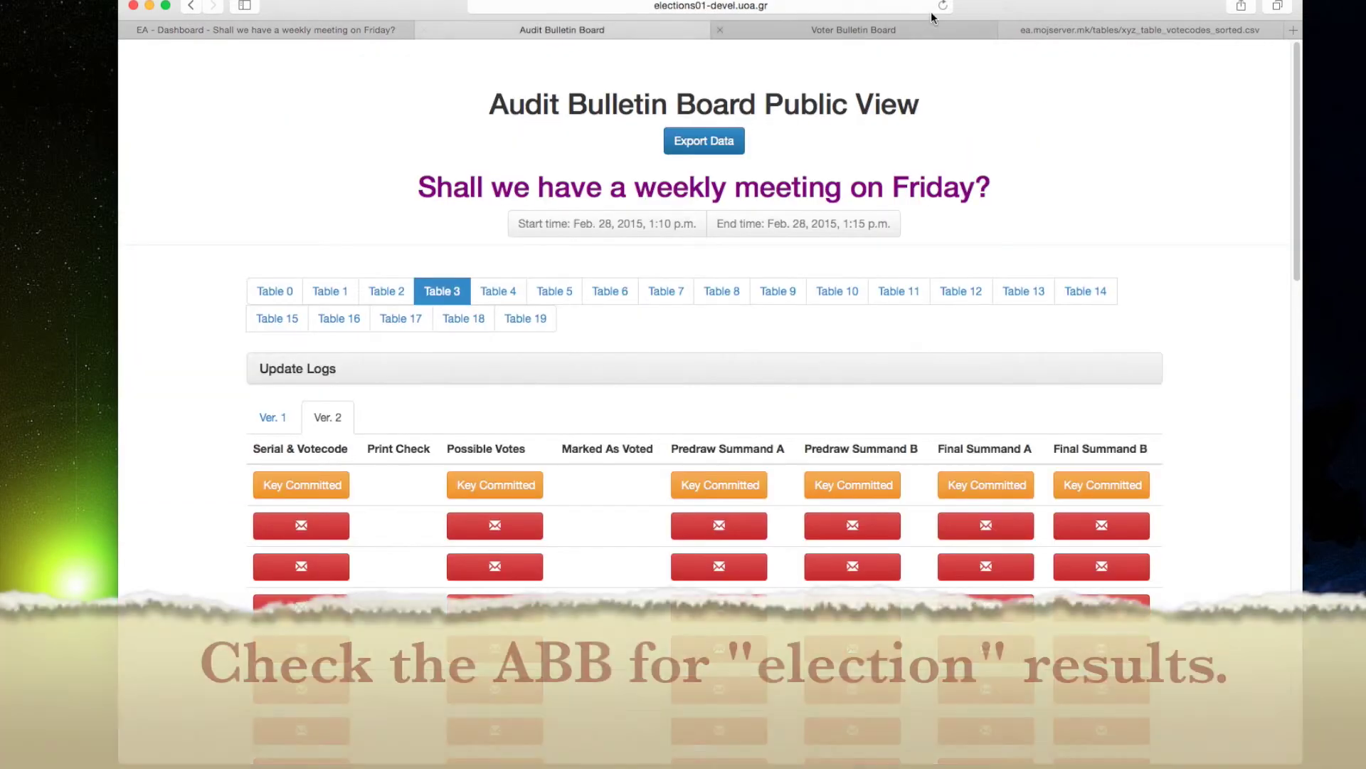
pyautogui.click(943, 5)
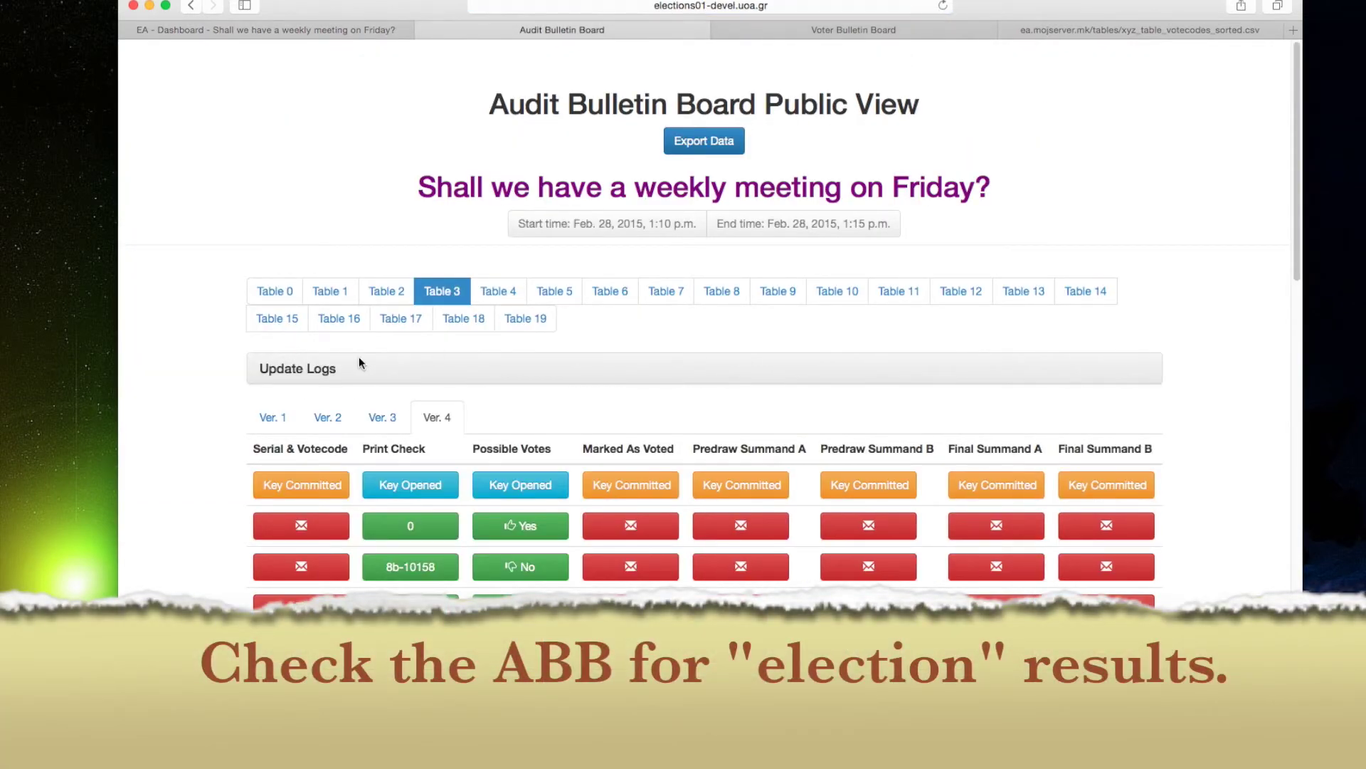
pyautogui.click(275, 292)
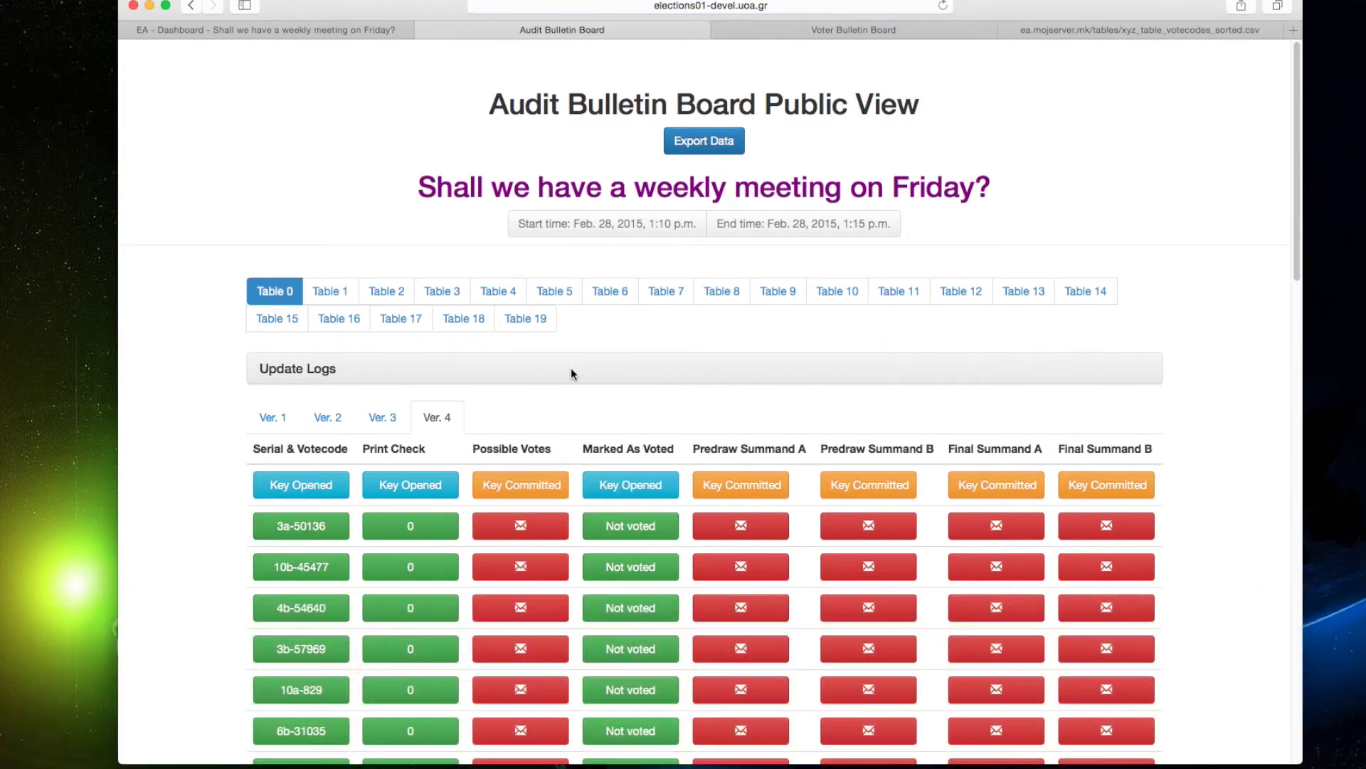
pyautogui.scroll(-4, 571, 367)
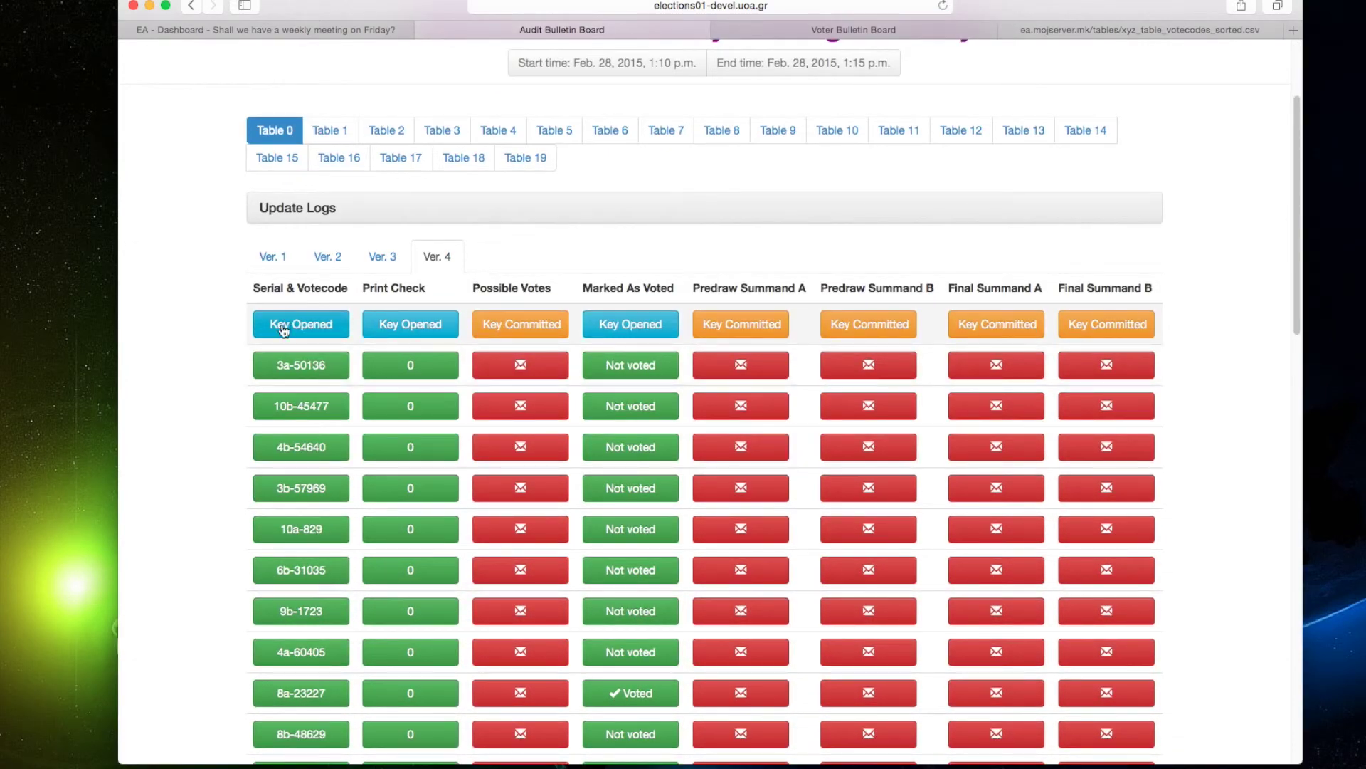
pyautogui.scroll(-3, 241, 445)
pyautogui.scroll(-10, 241, 448)
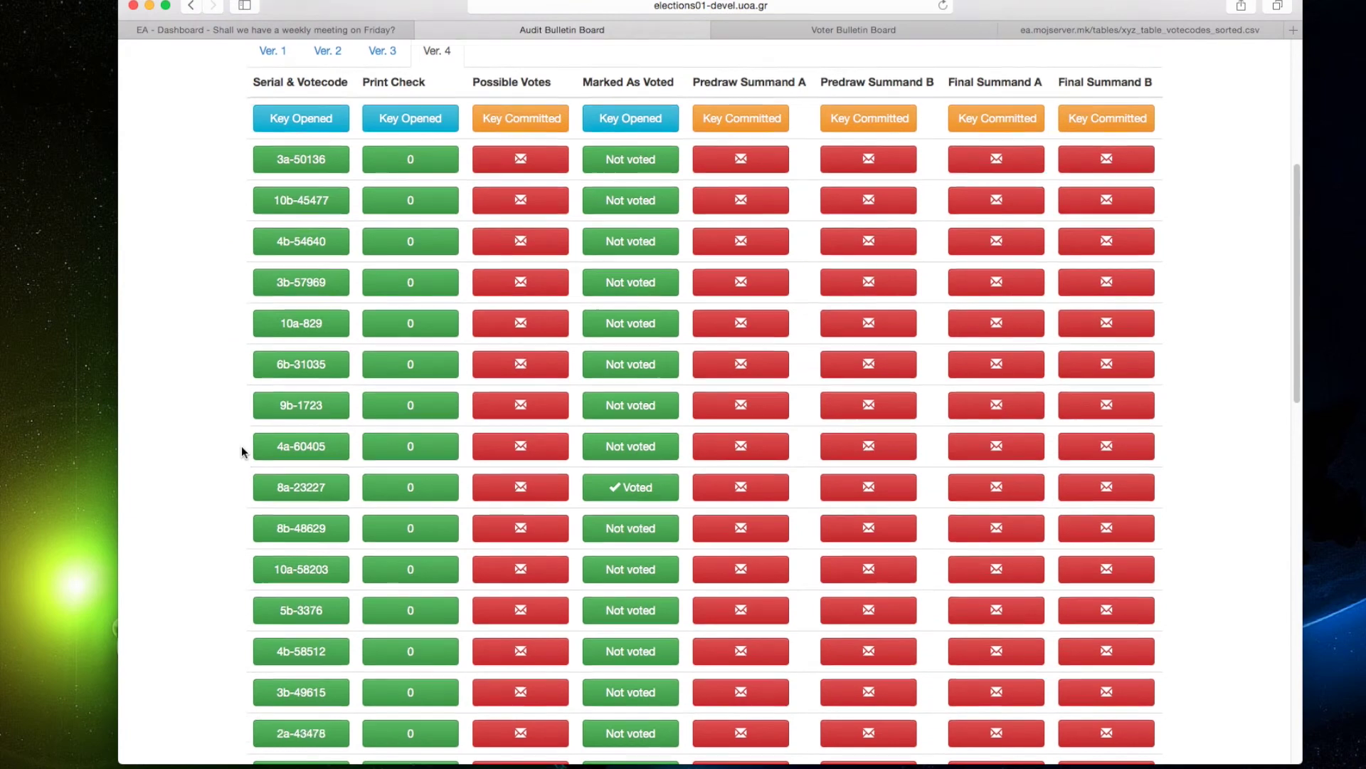
pyautogui.scroll(-8, 241, 446)
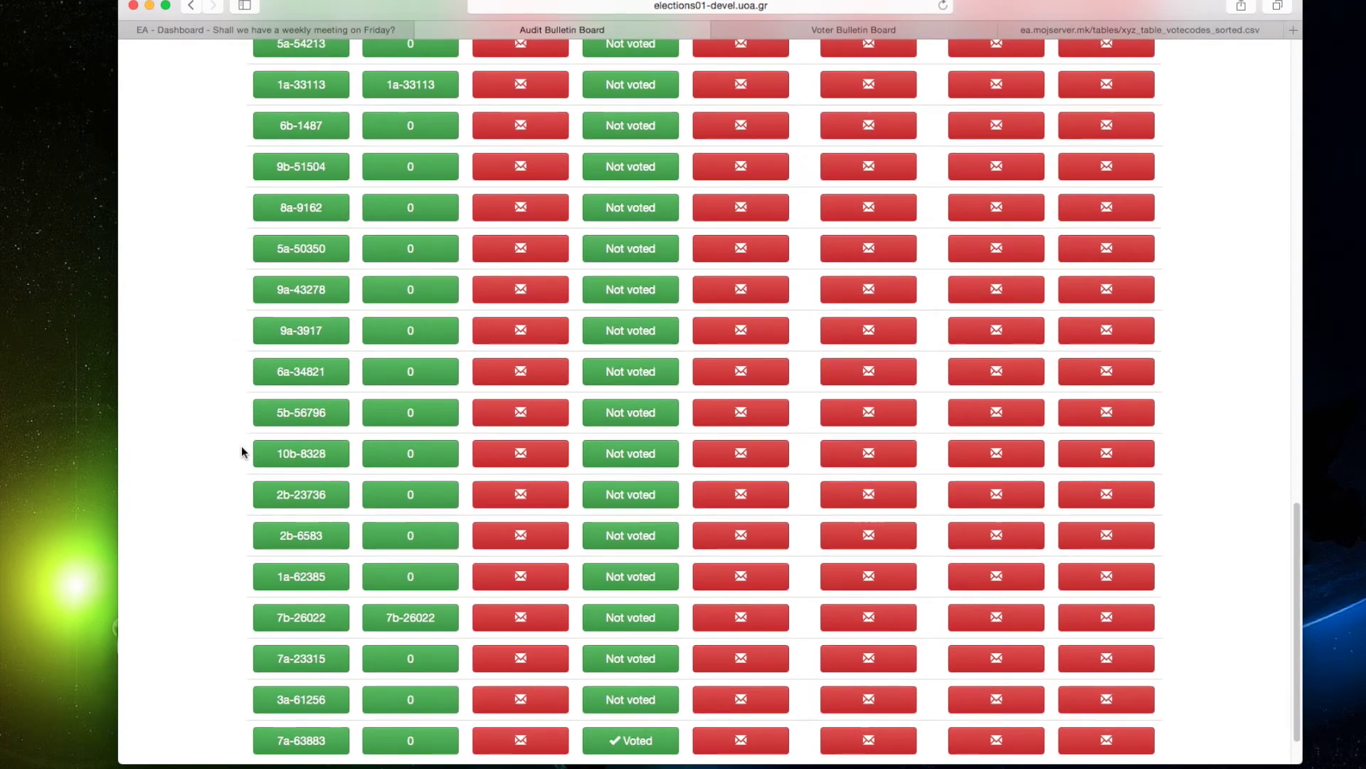
pyautogui.scroll(1, 241, 449)
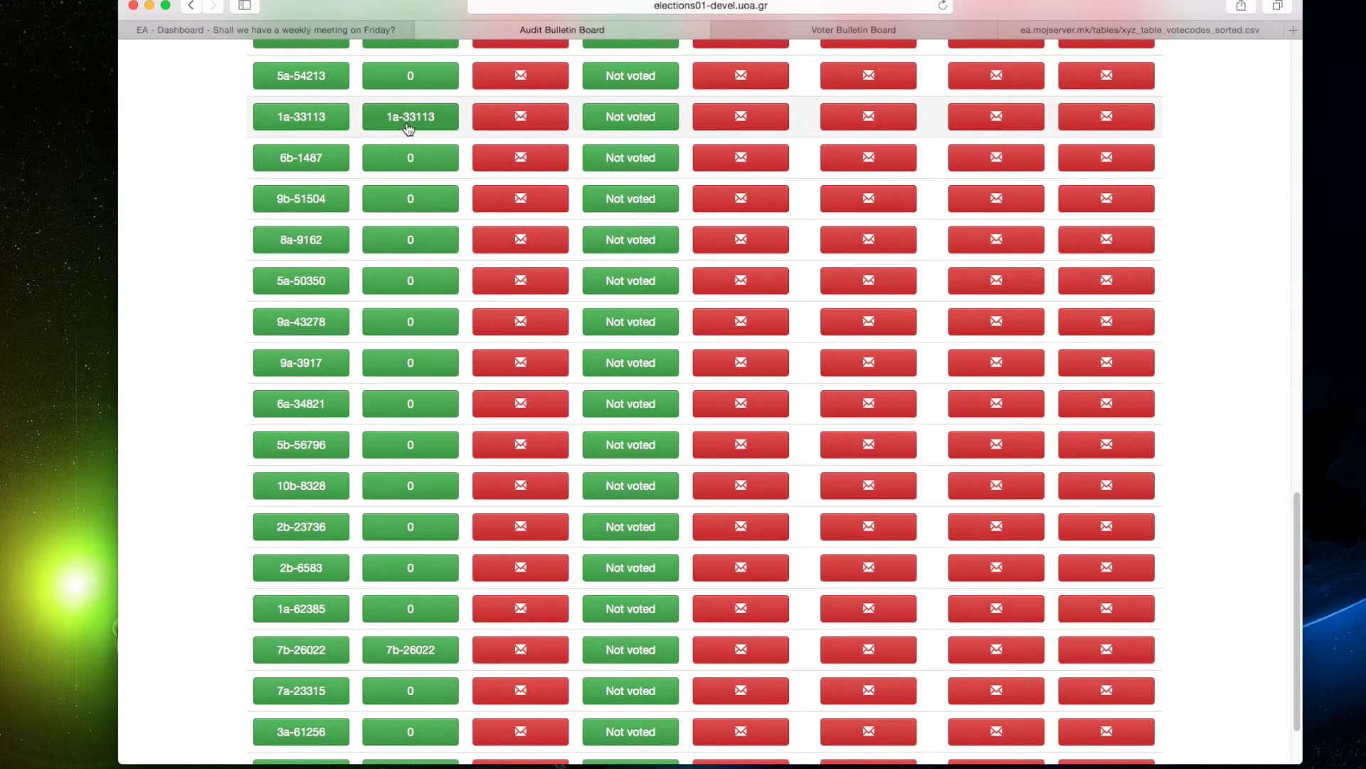
pyautogui.scroll(5, 416, 526)
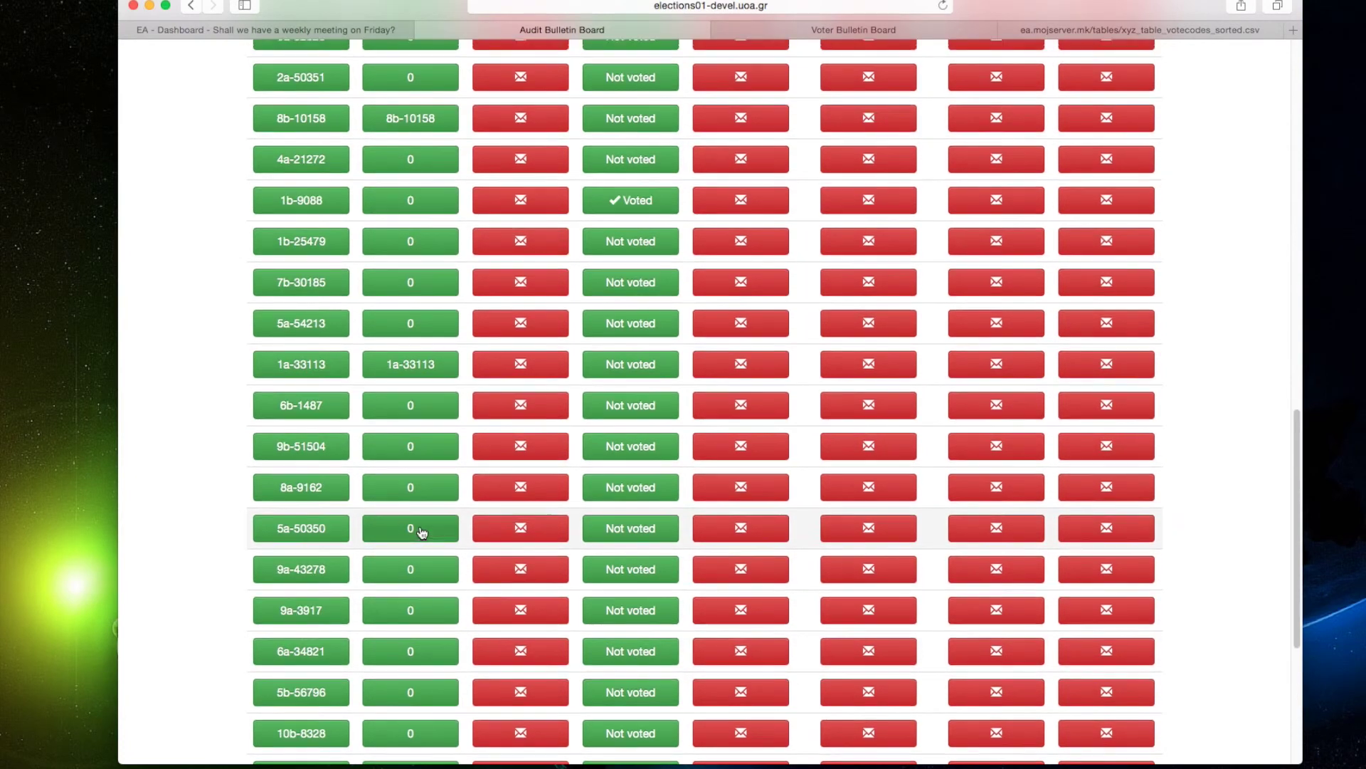
pyautogui.scroll(3, 422, 533)
pyautogui.scroll(10, 421, 257)
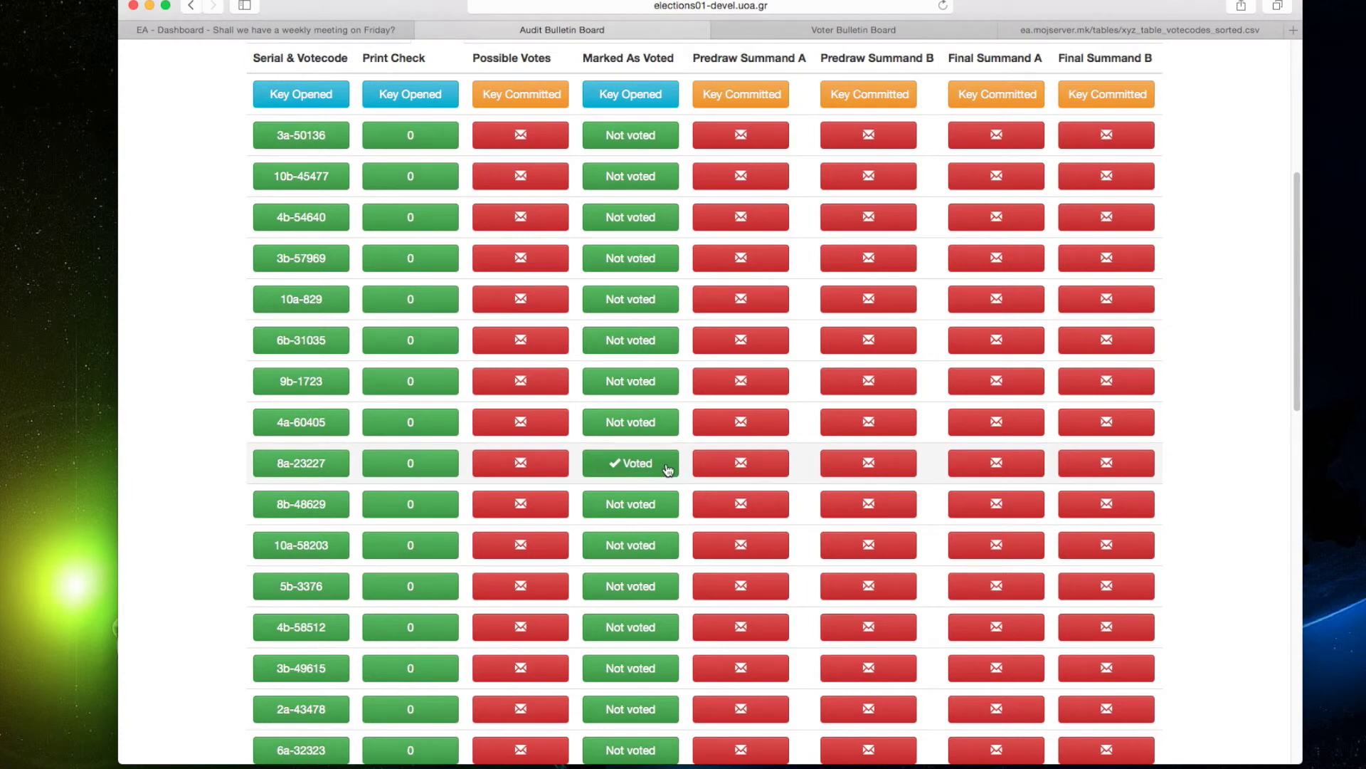
pyautogui.scroll(-6, 667, 470)
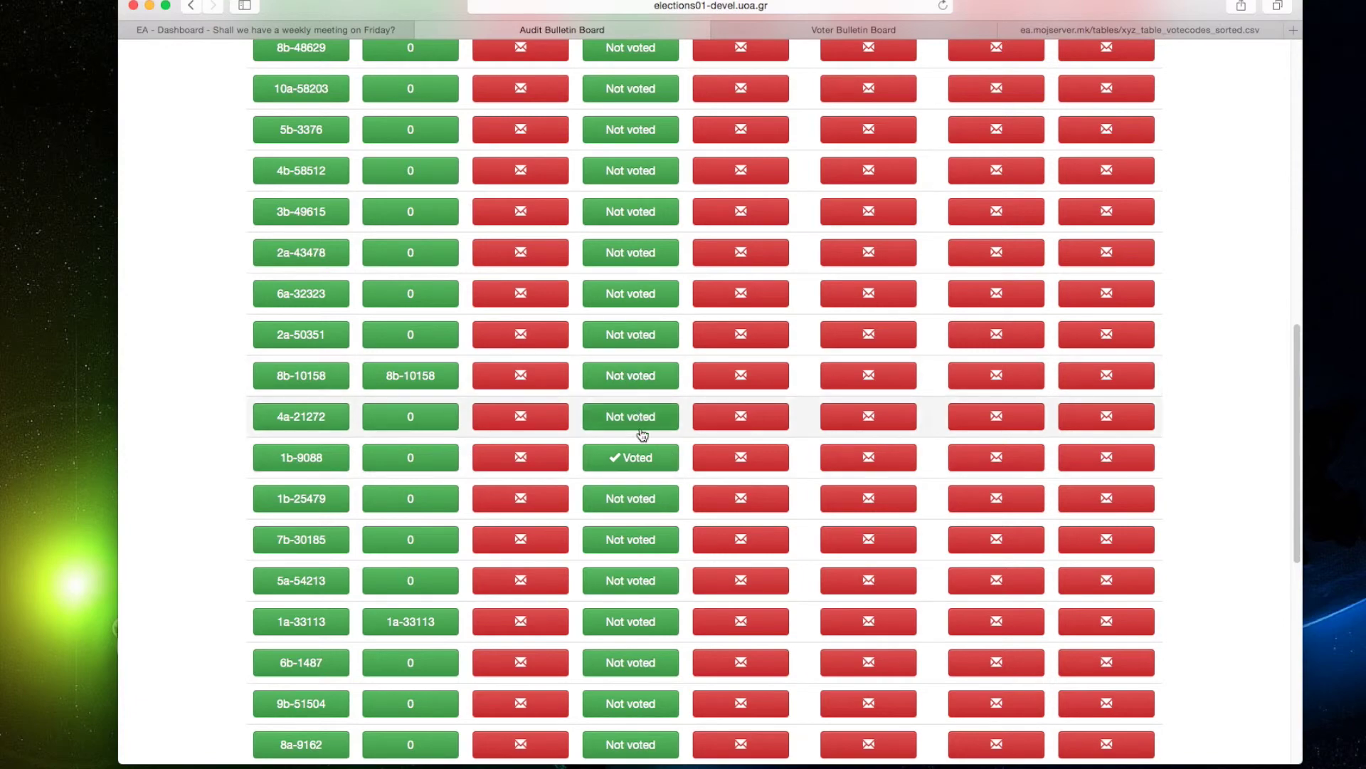
pyautogui.scroll(6, 643, 447)
pyautogui.scroll(5, 643, 447)
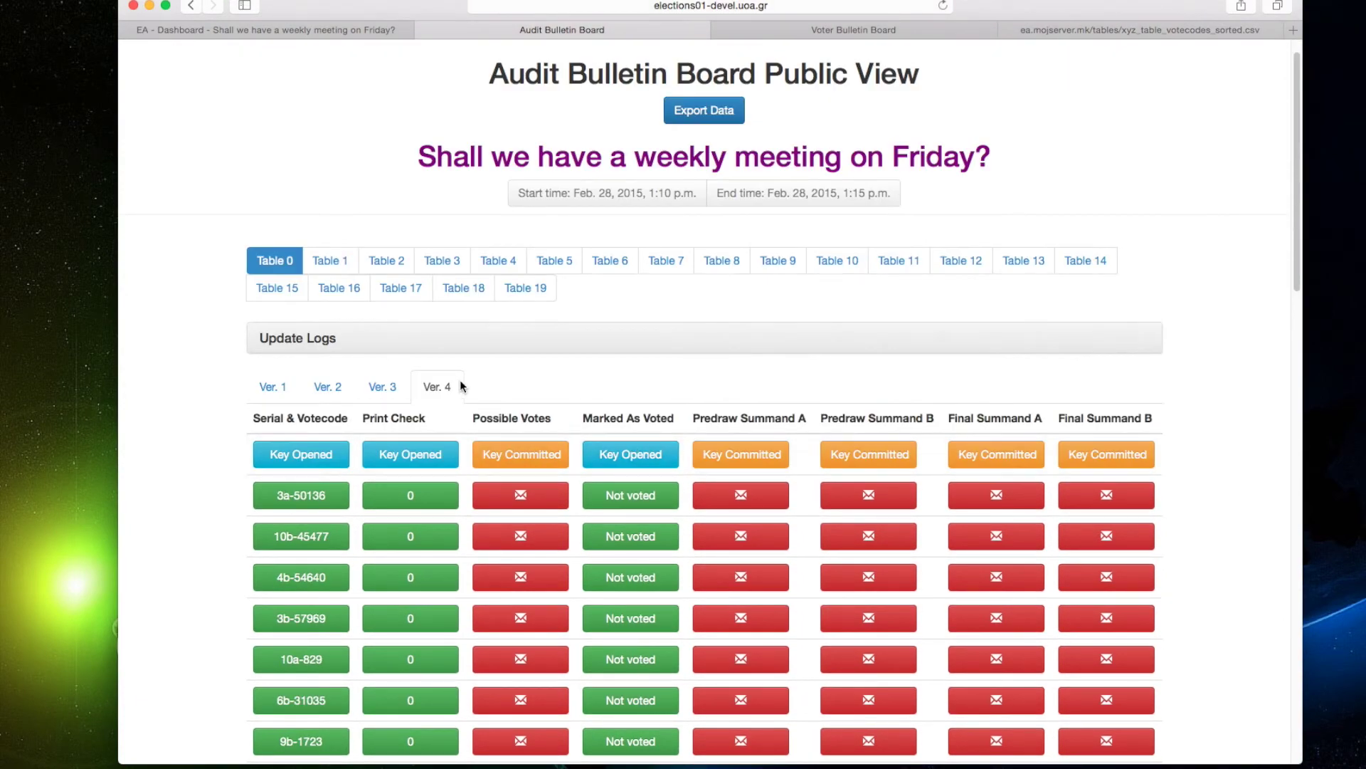
# Look through Table 0's earlier Ver. 3, Ver. 2 and Ver. 1 update logs.
pyautogui.click(390, 392)
pyautogui.click(332, 390)
pyautogui.click(292, 390)
# Review Table 1's audit log with its opened possible votes and summands.
pyautogui.click(329, 262)
pyautogui.scroll(-5, 799, 385)
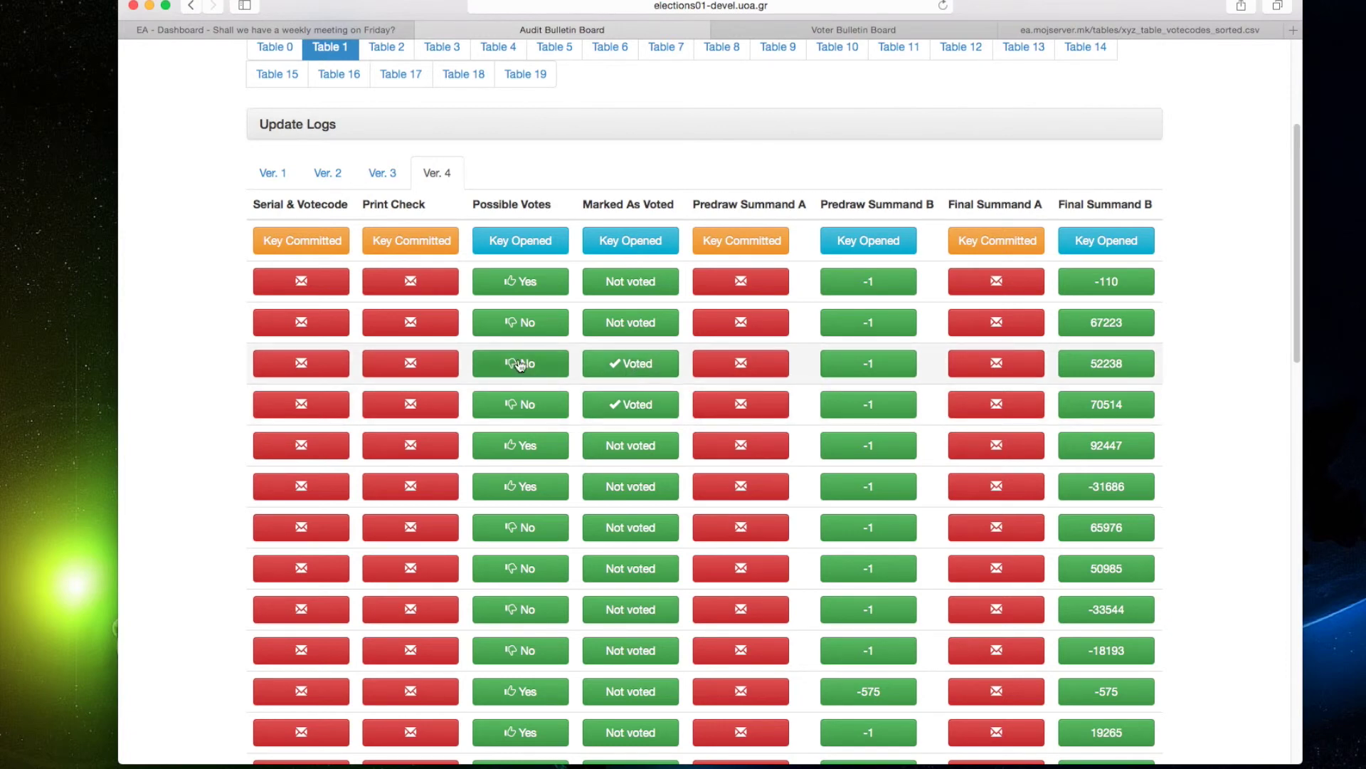
pyautogui.scroll(-10, 529, 407)
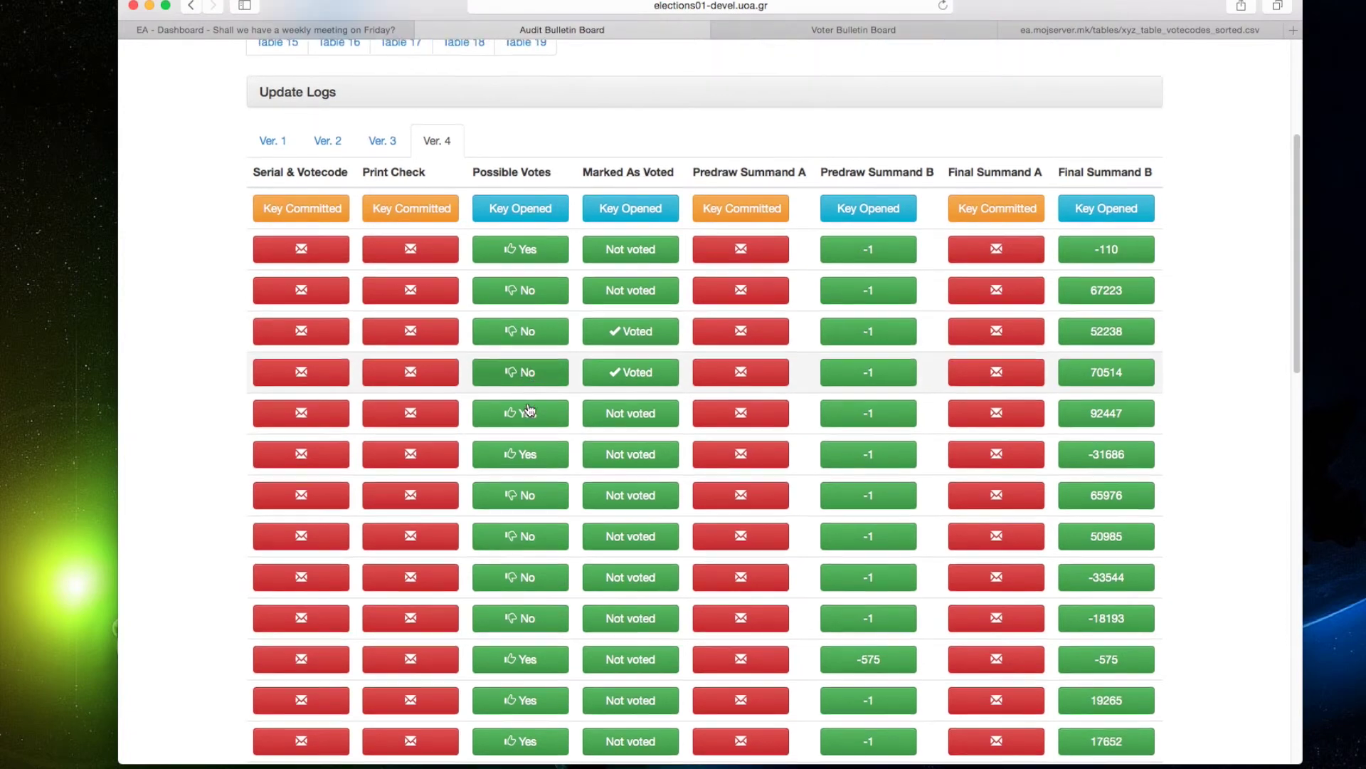
pyautogui.scroll(-8, 529, 407)
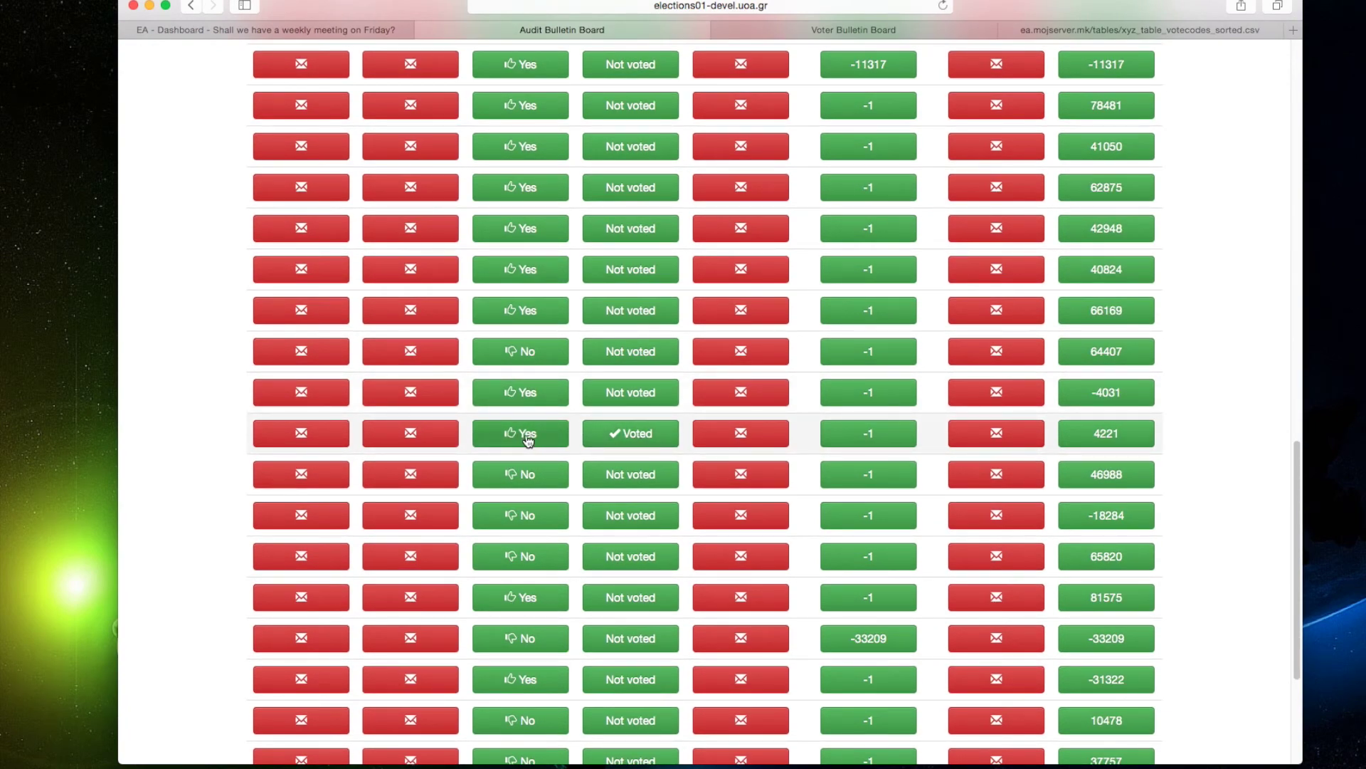
pyautogui.scroll(-5, 633, 443)
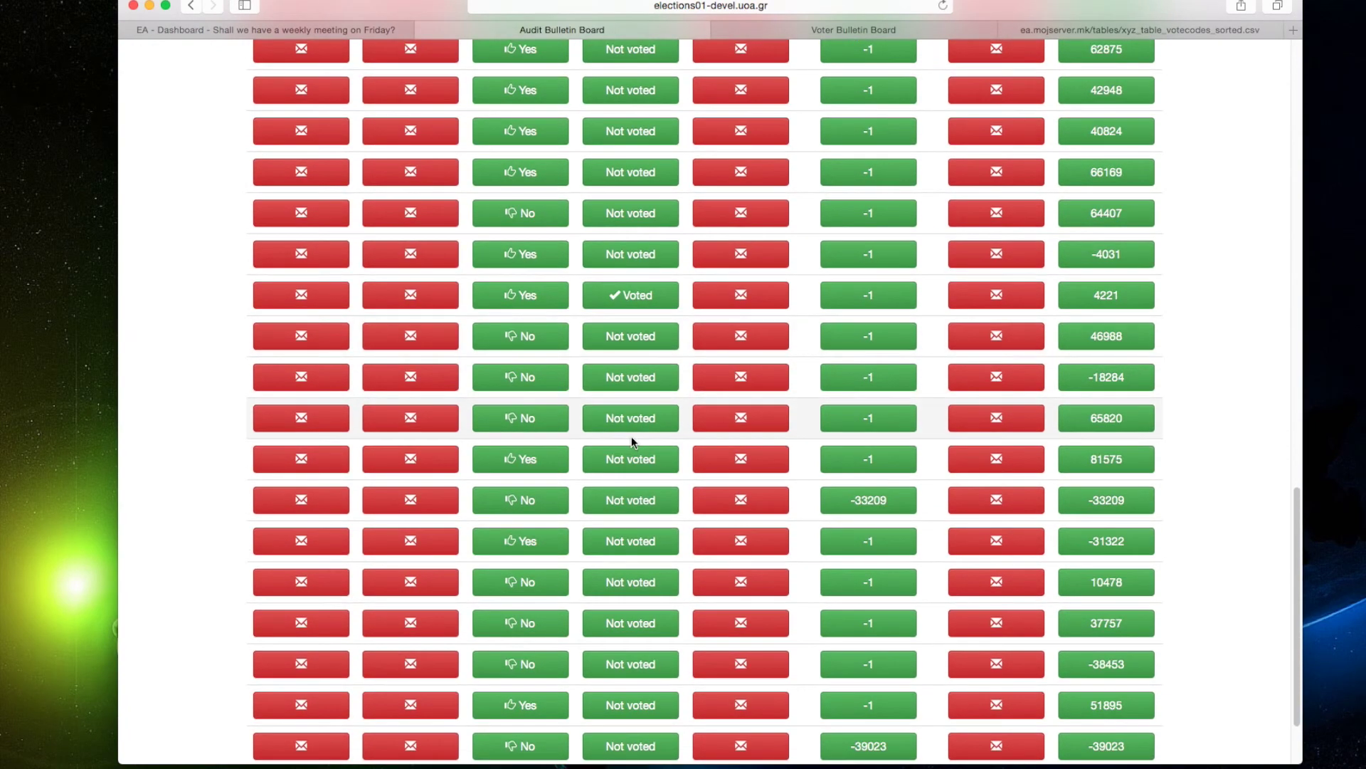
pyautogui.scroll(20, 633, 443)
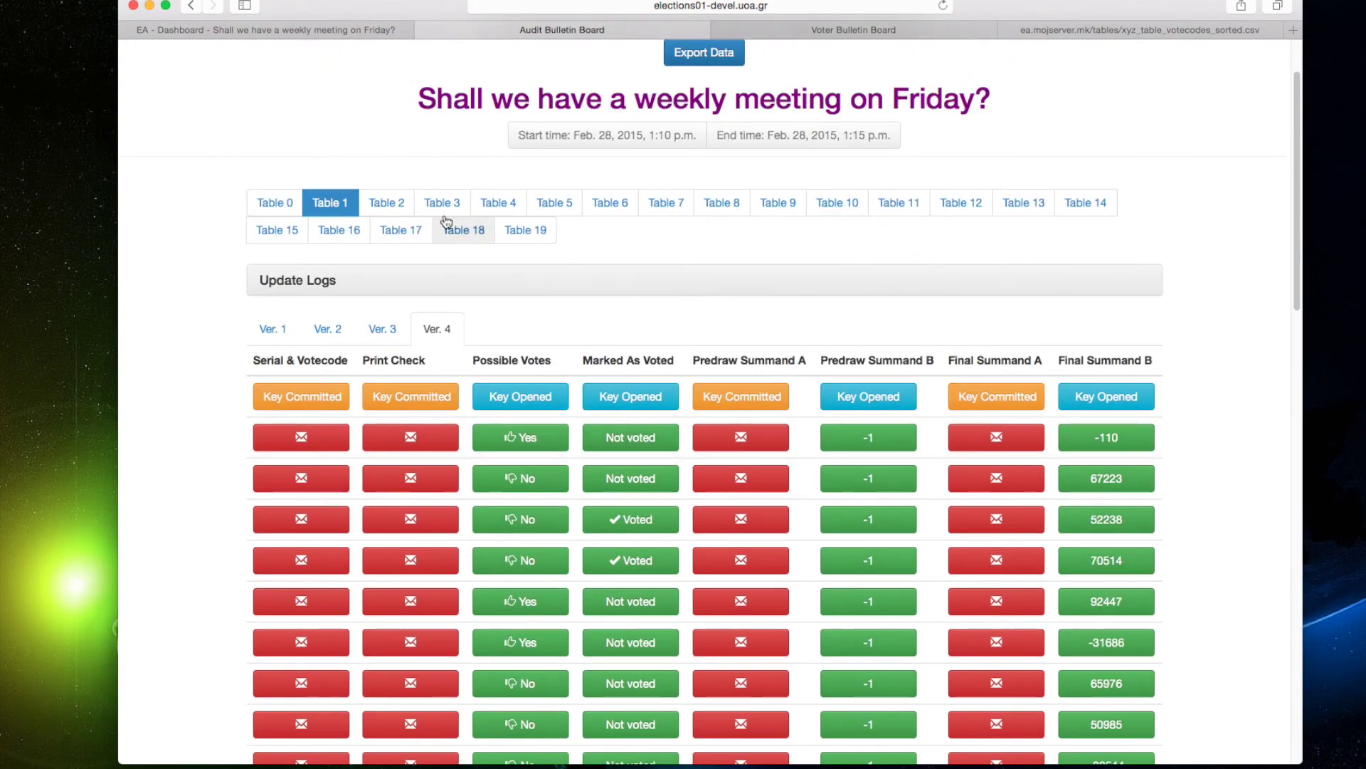
pyautogui.click(402, 207)
# Browse Tables 2, 6 and 8, ending on Table 7's log with Summand A values opened.
pyautogui.scroll(-3, 634, 321)
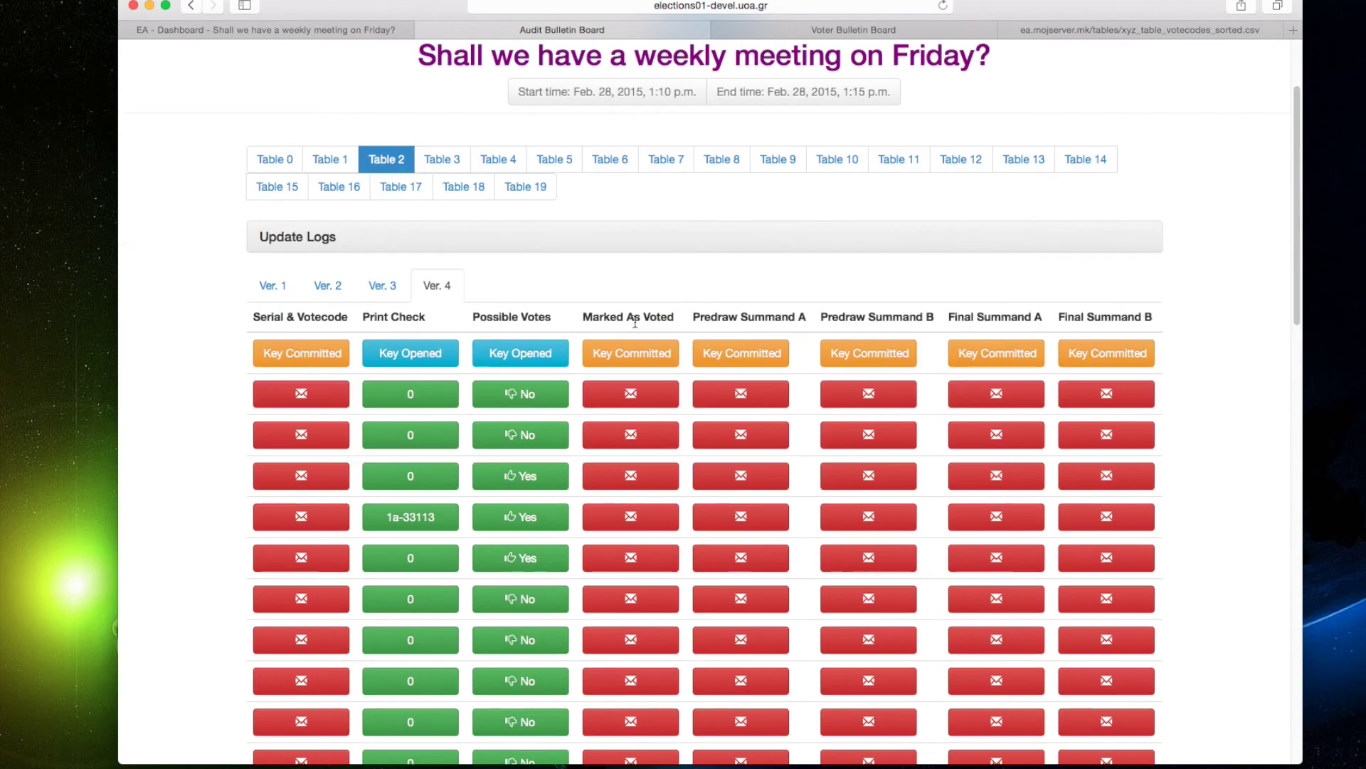
pyautogui.scroll(-3, 548, 408)
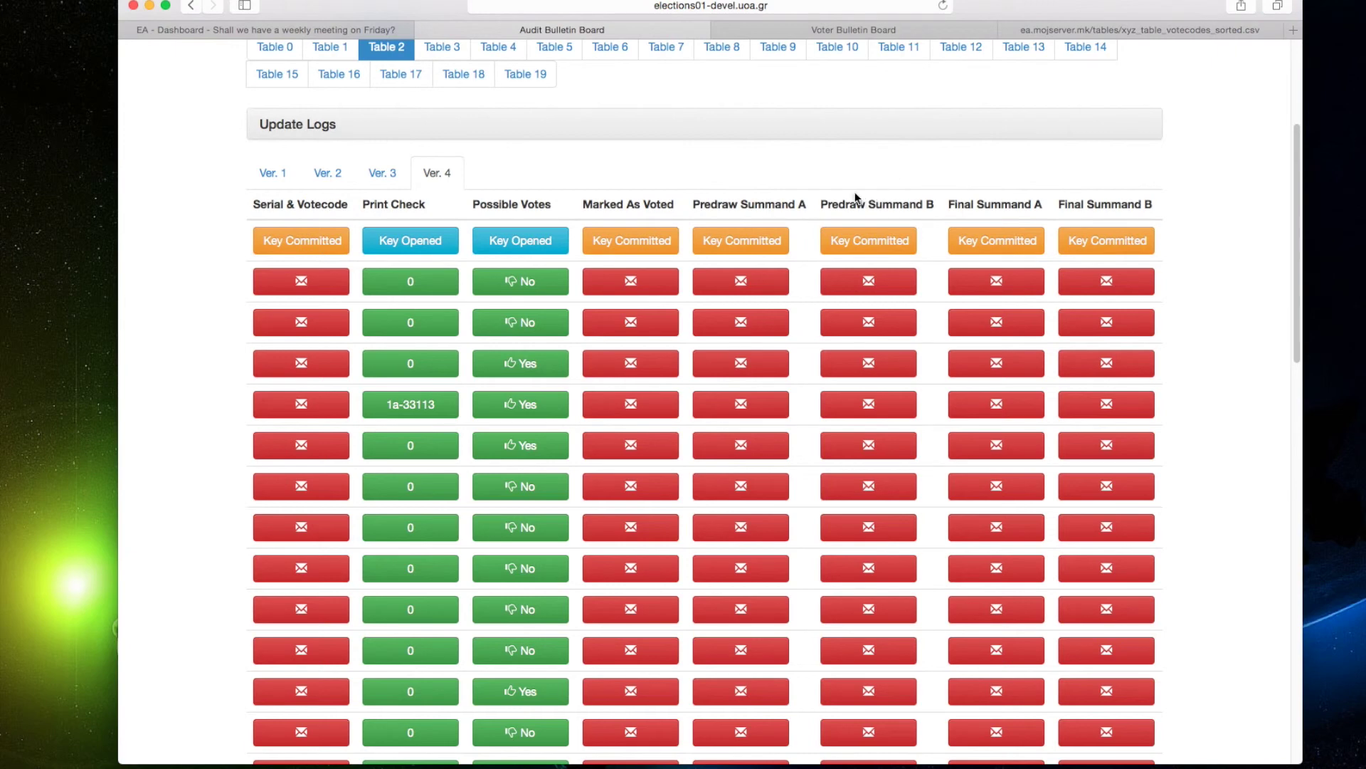
pyautogui.click(609, 49)
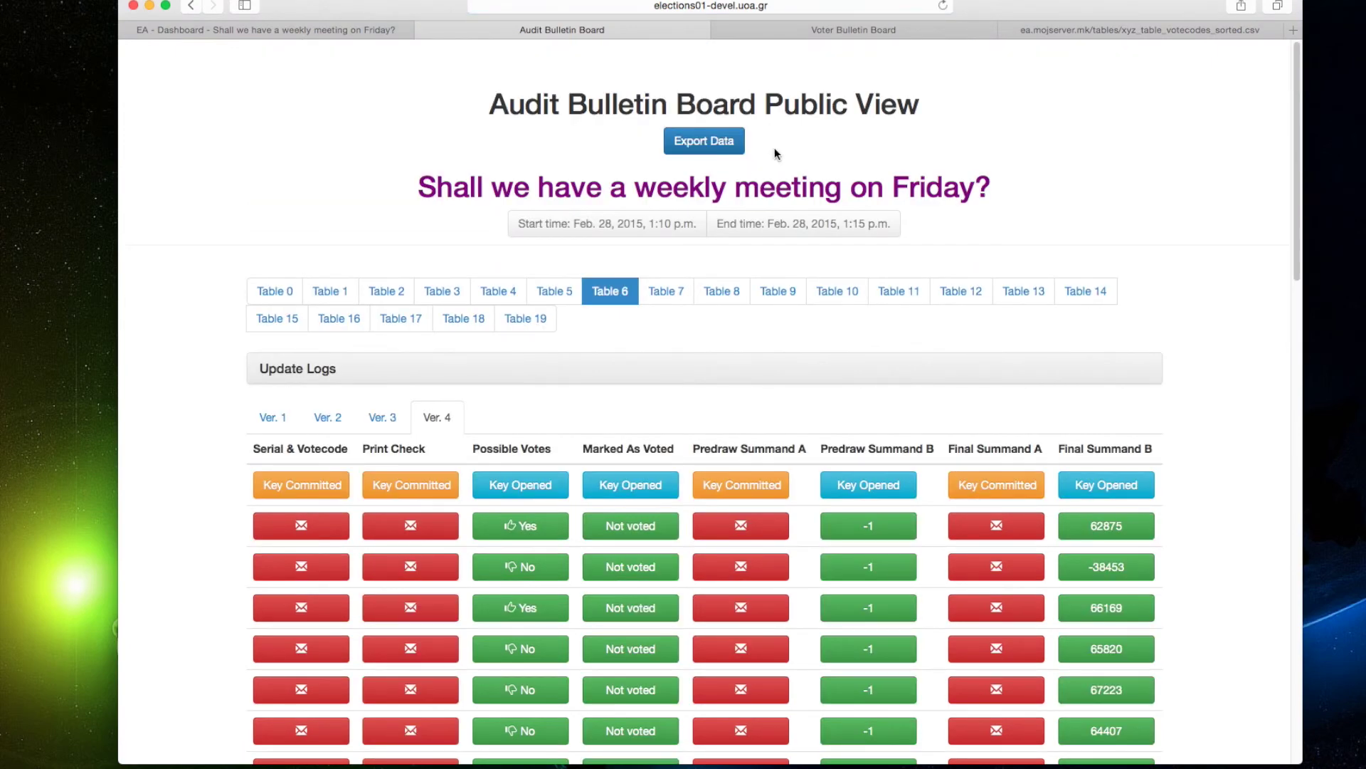
pyautogui.click(730, 292)
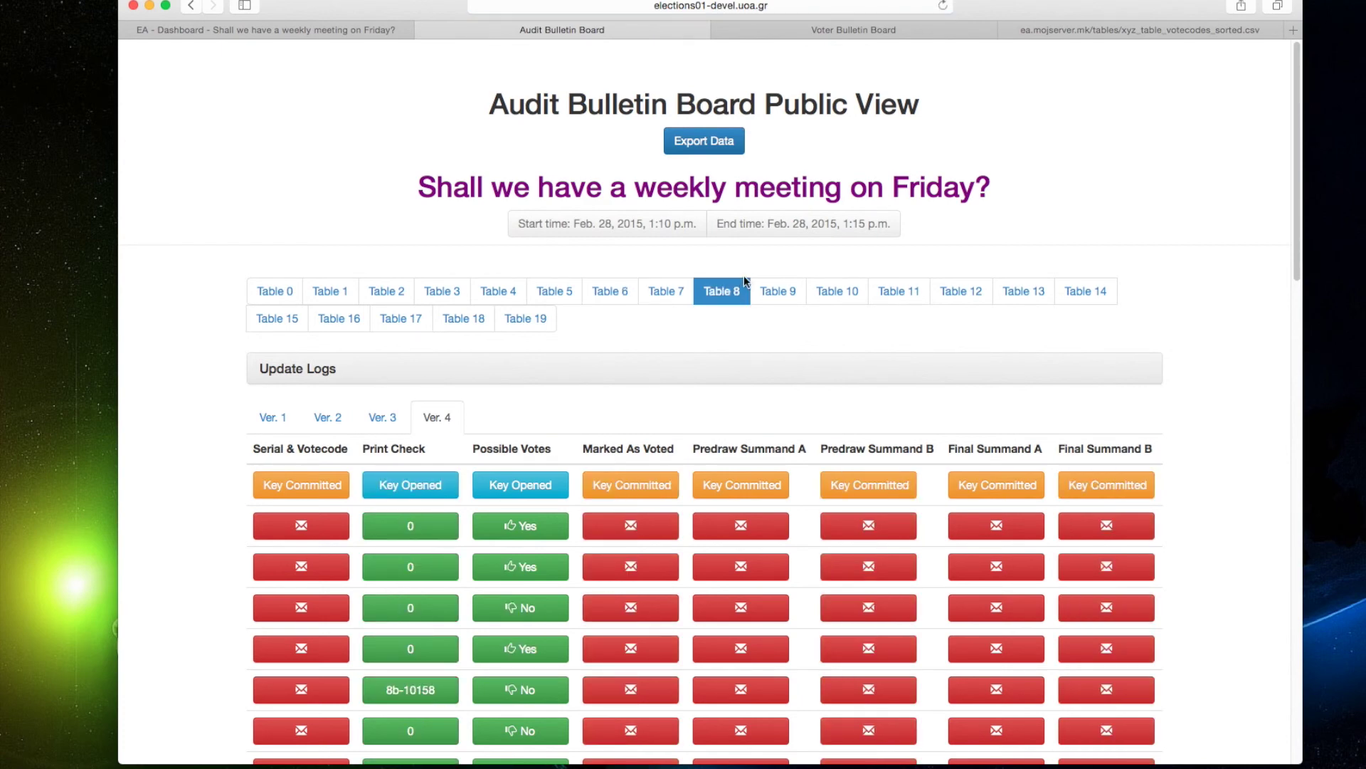
pyautogui.click(676, 291)
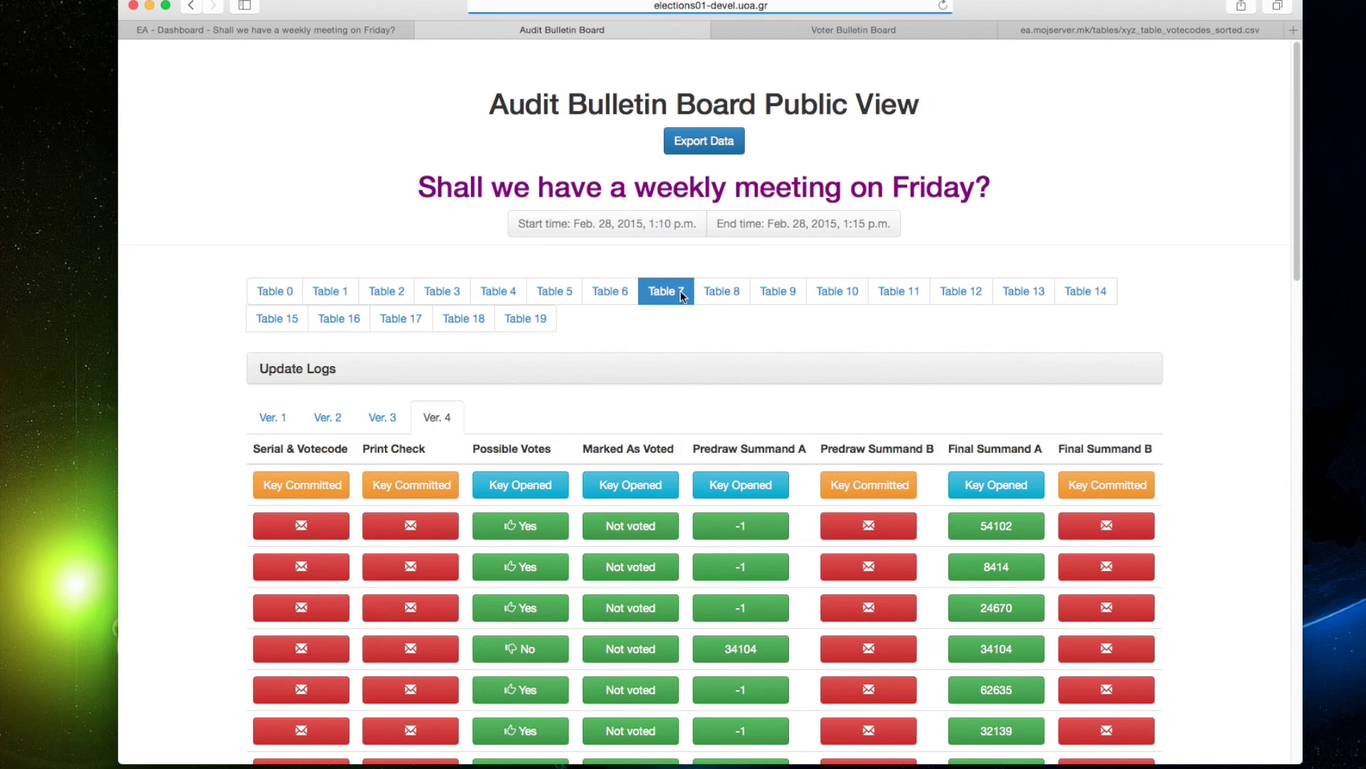
pyautogui.scroll(-5, 854, 335)
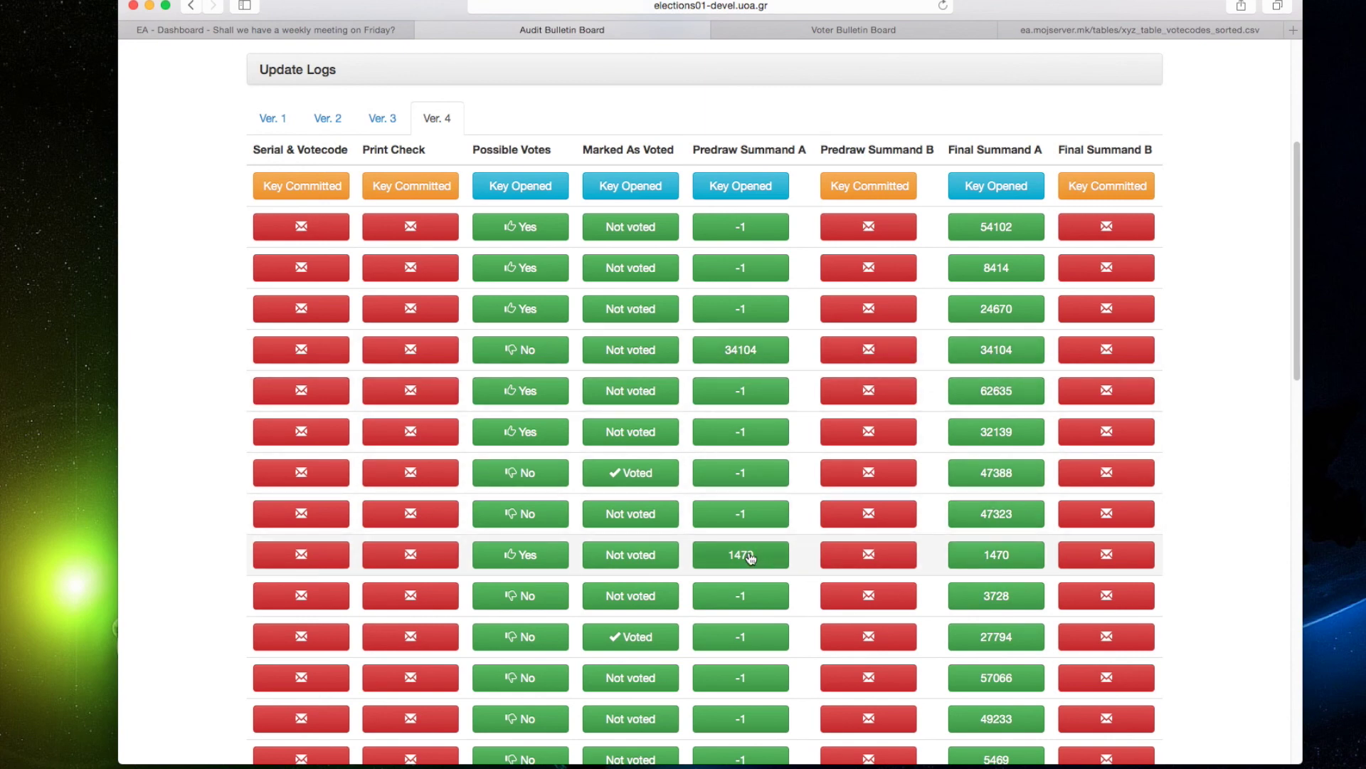
pyautogui.scroll(-10, 980, 560)
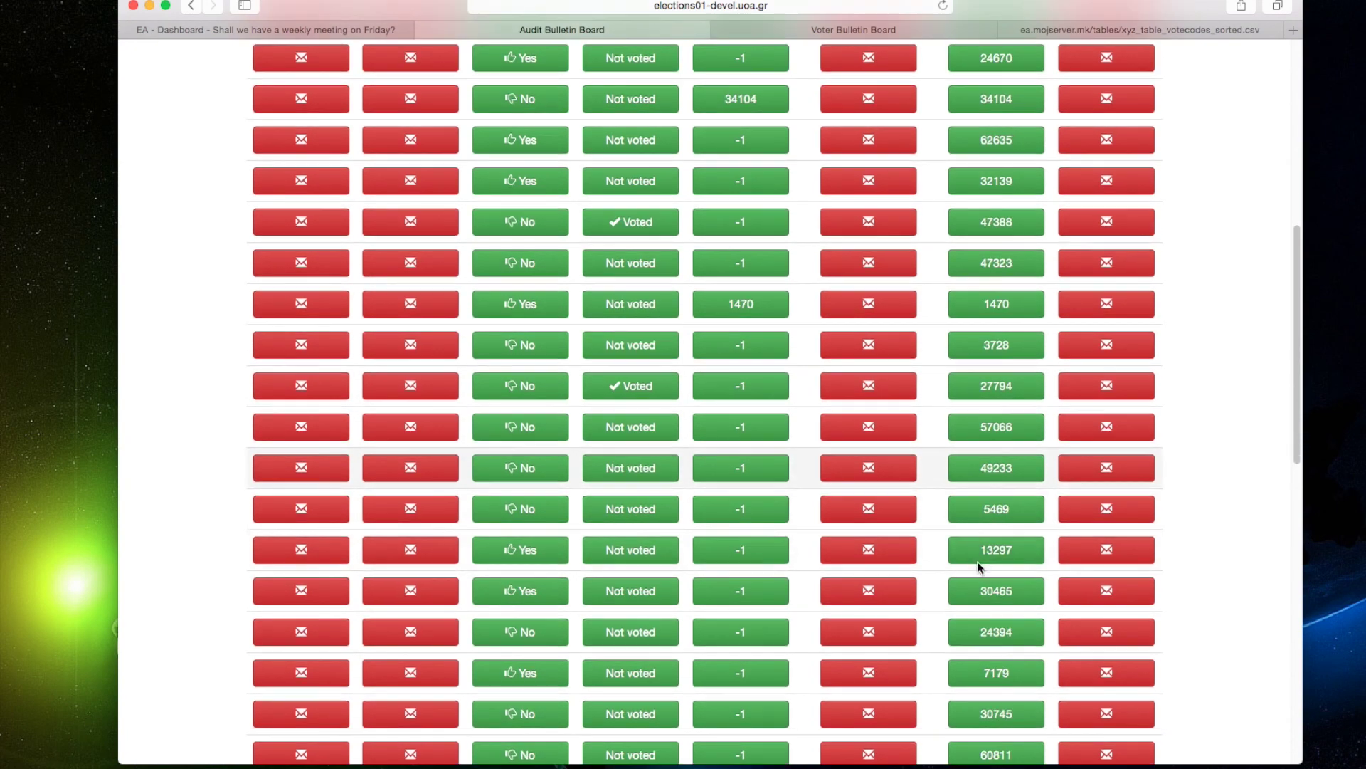
pyautogui.scroll(-5, 979, 568)
pyautogui.scroll(15, 979, 567)
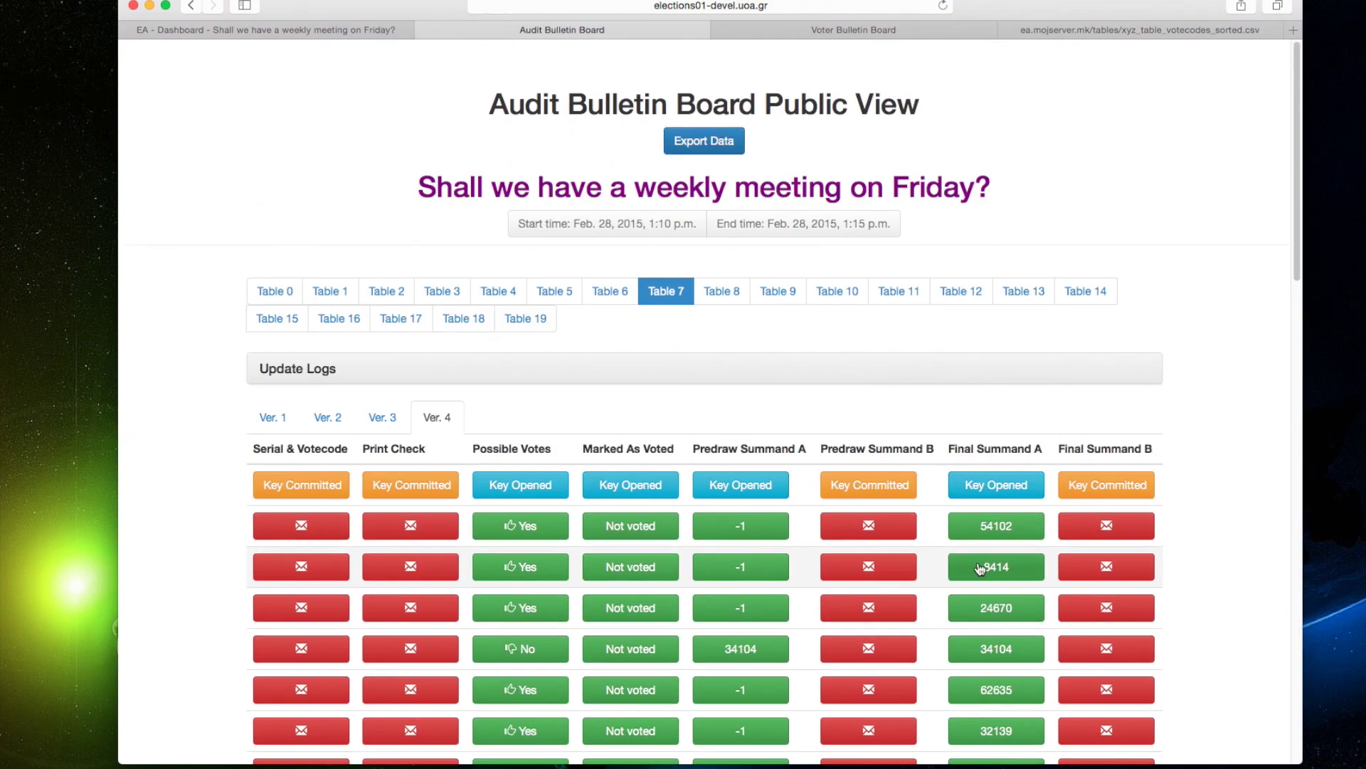